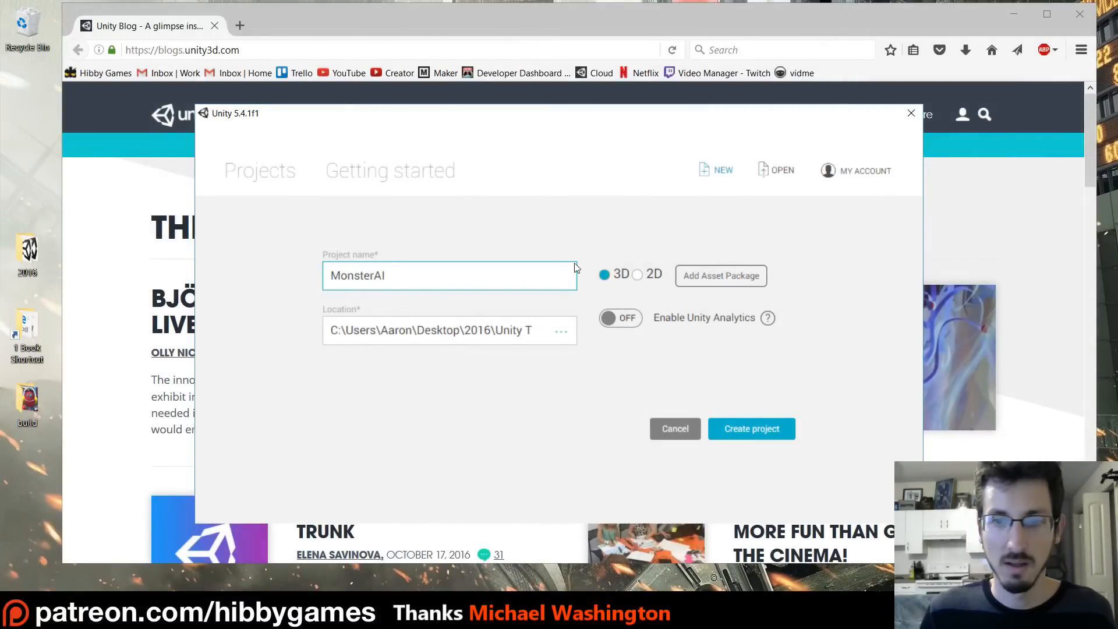
# - Create the 3D project MonsterAI and import the Characters standard asset package with all its files
pyautogui.click(742, 429)
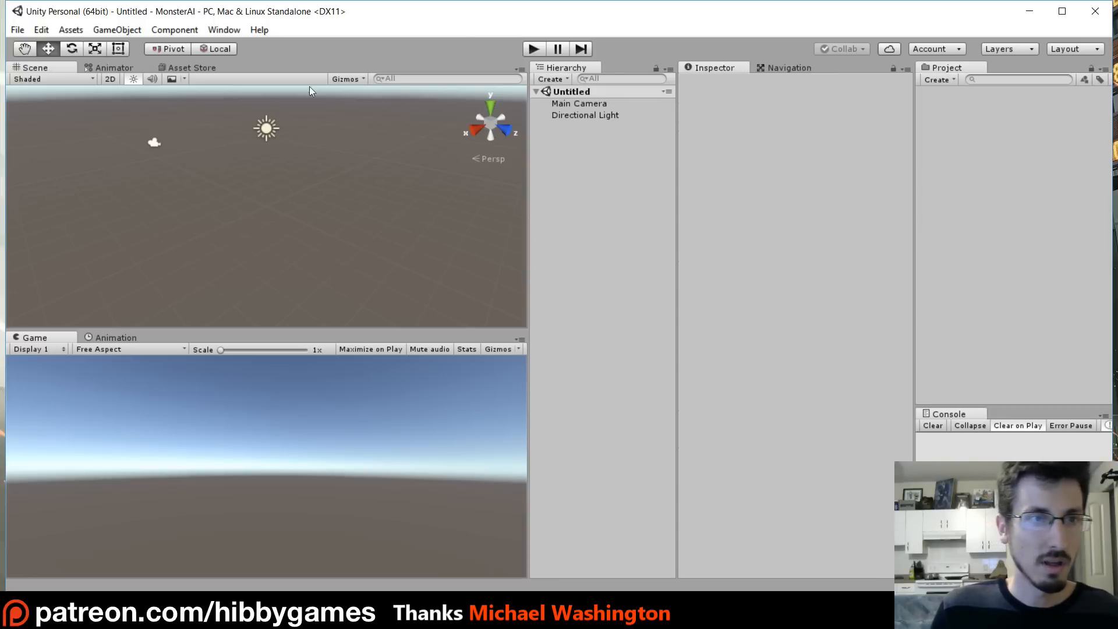
pyautogui.click(71, 30)
pyautogui.moveTo(204, 153)
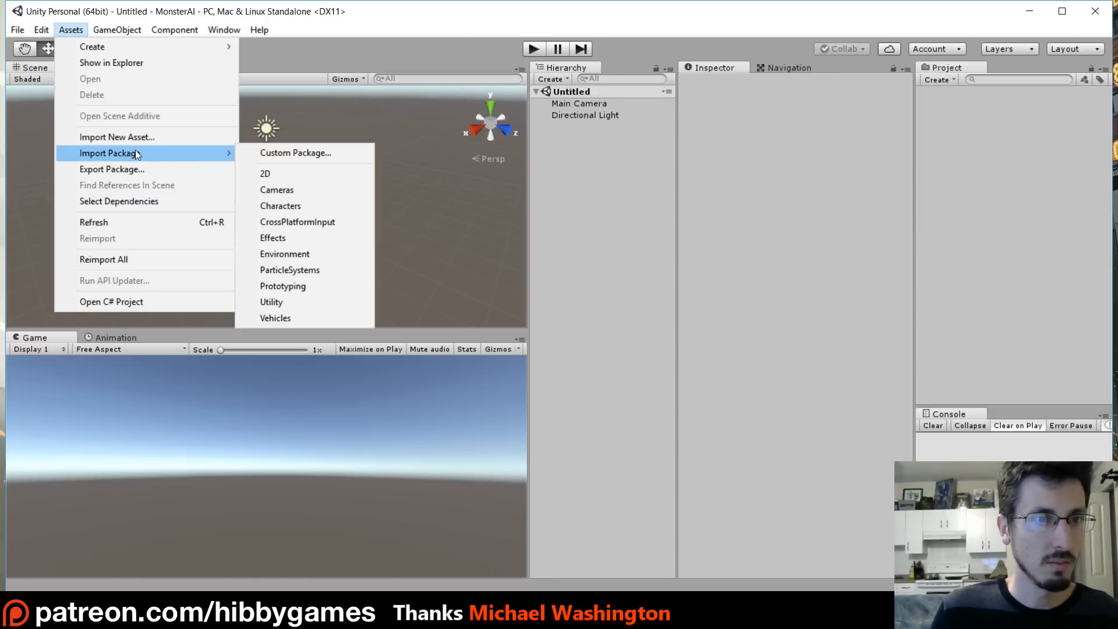
pyautogui.click(282, 207)
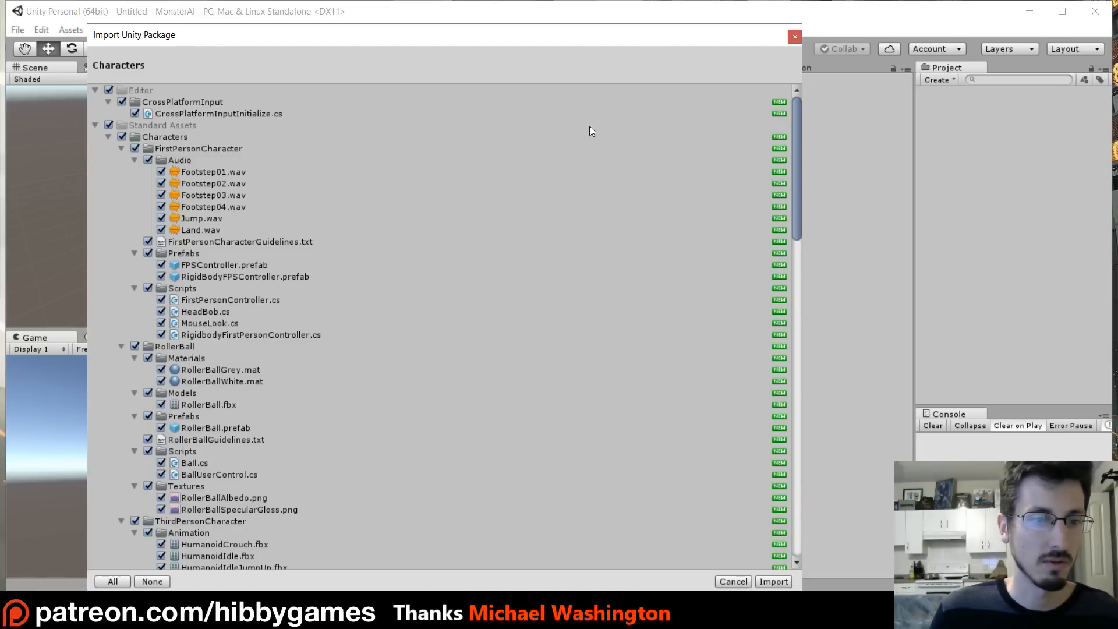
pyautogui.click(767, 582)
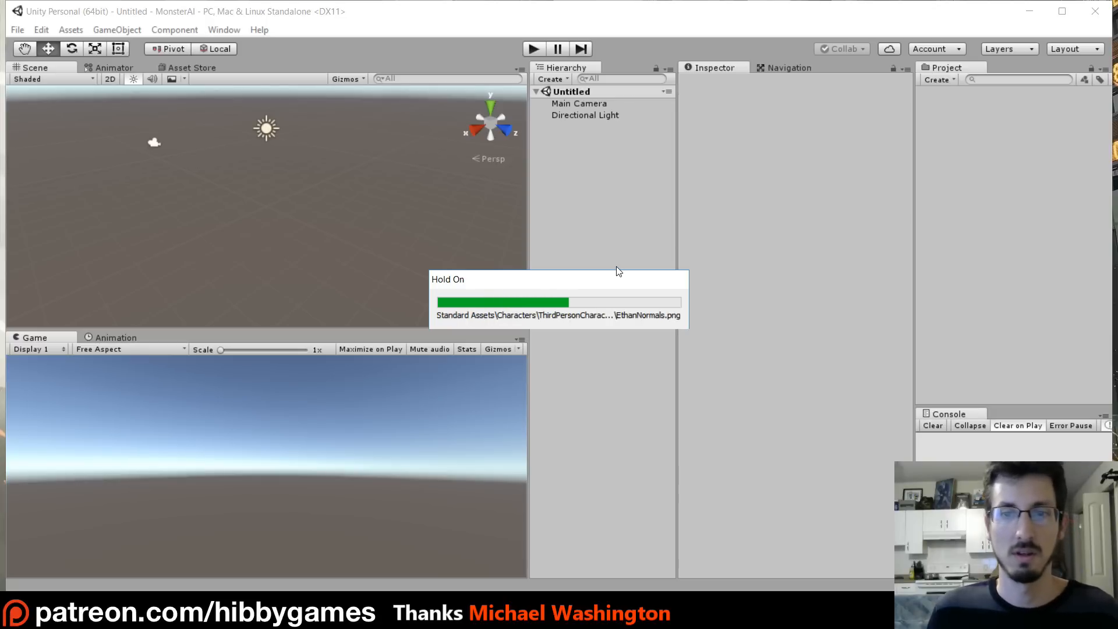
# - Open the Asset Store window and search it for survival shooter
pyautogui.click(197, 69)
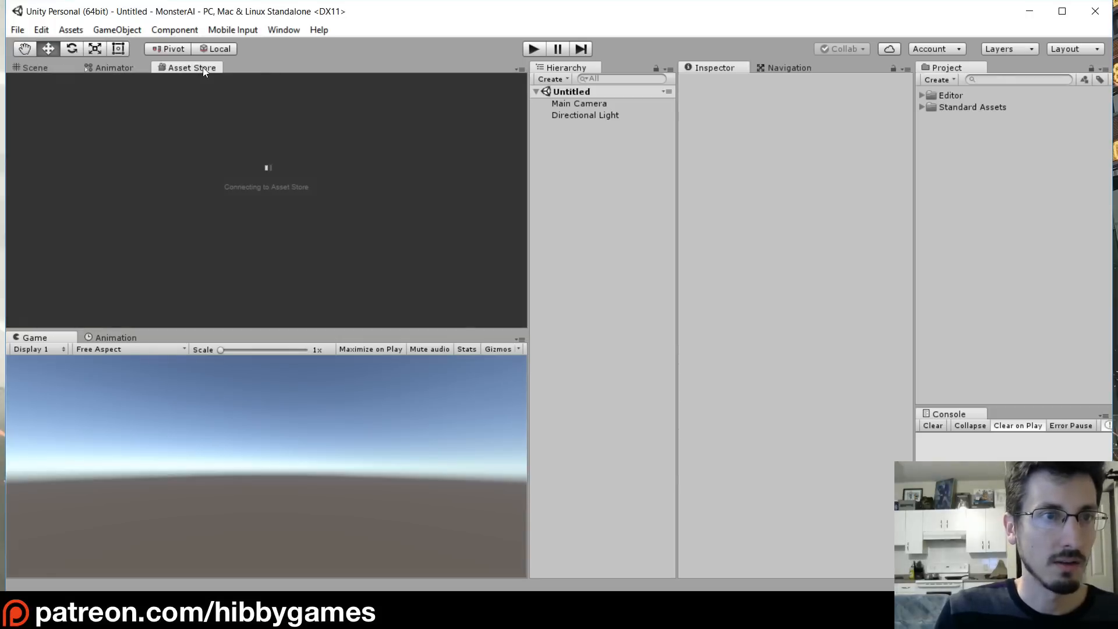
pyautogui.click(279, 30)
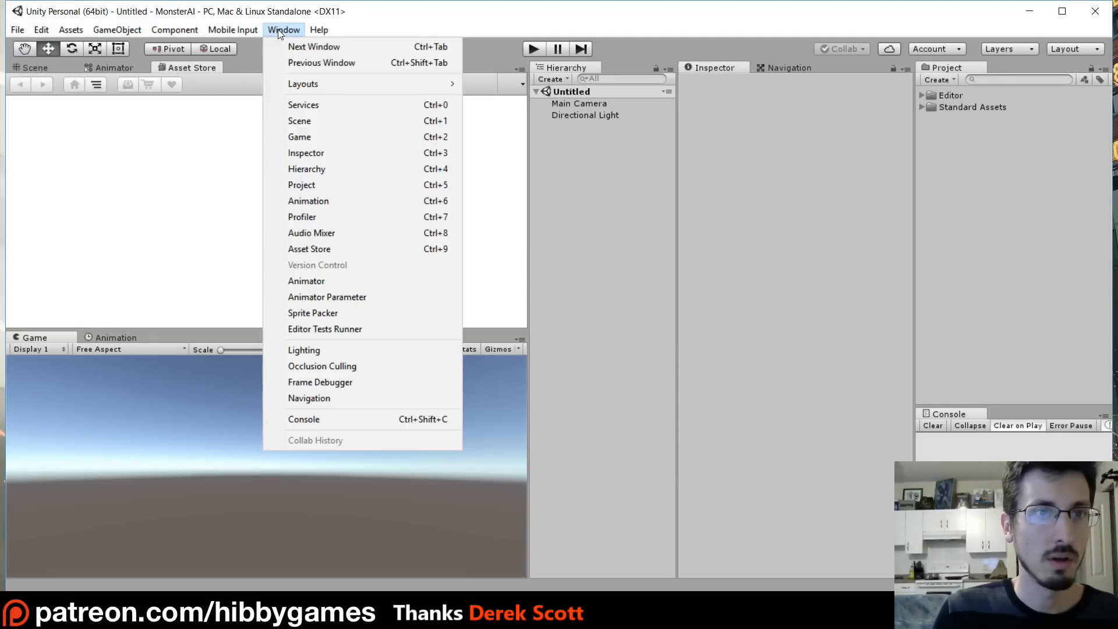
pyautogui.click(318, 250)
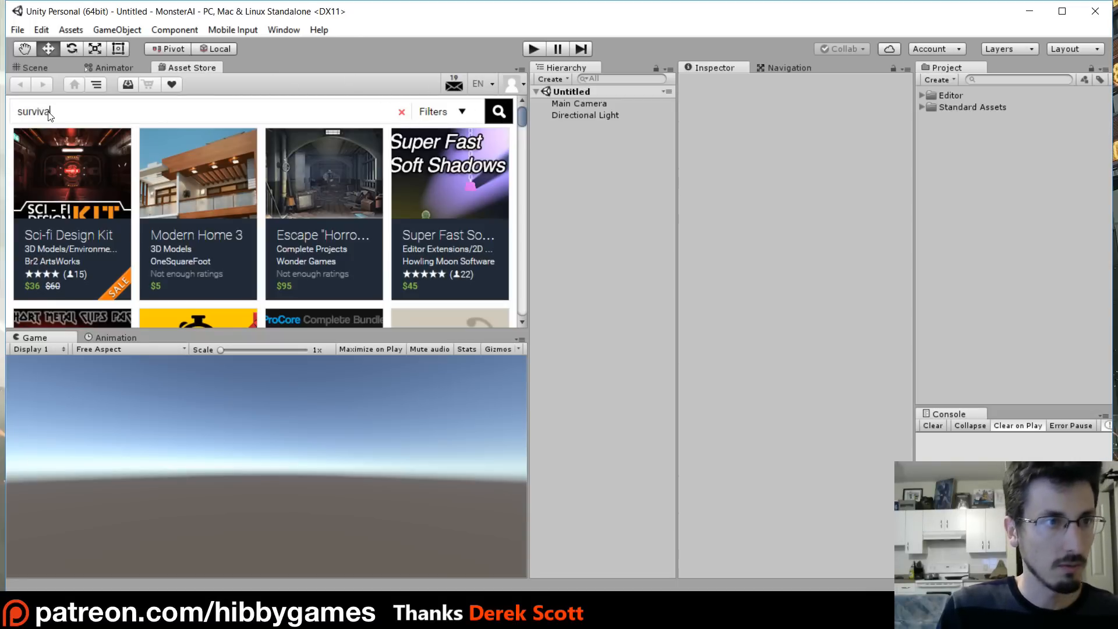
pyautogui.press('Return')
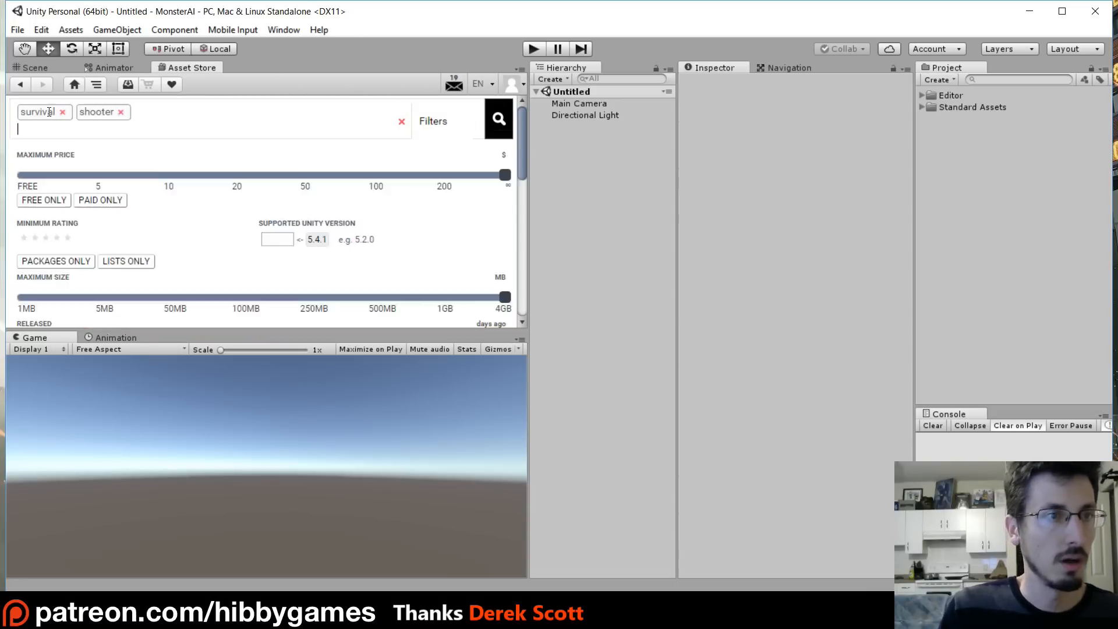
# - Open the Survival Shooter package page and start importing the package
pyautogui.scroll(-6, 277, 157)
pyautogui.scroll(3, 175, 201)
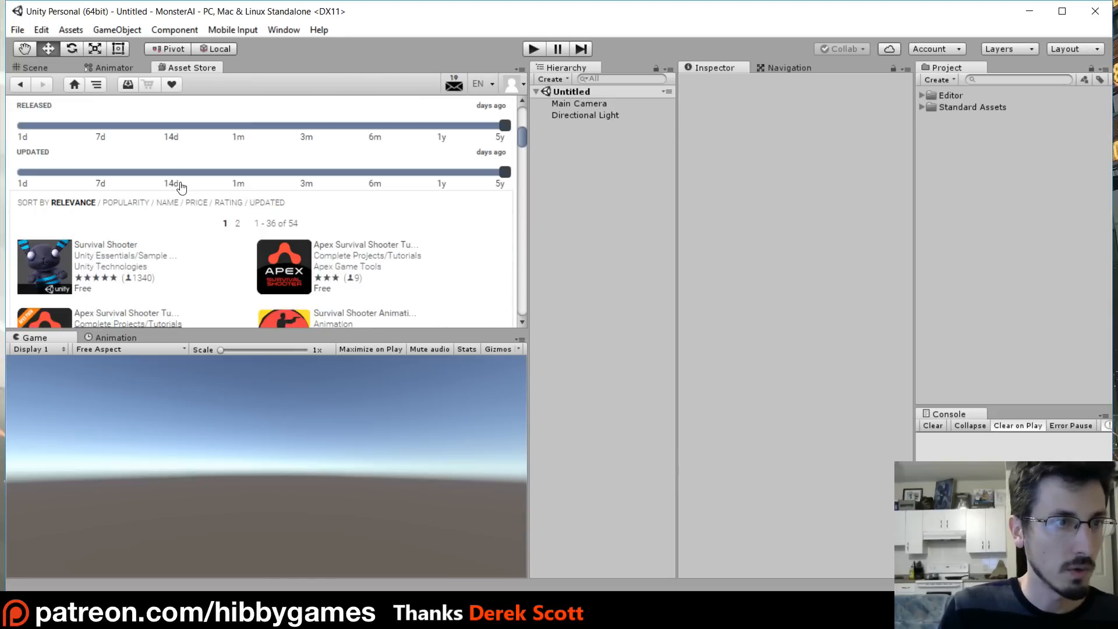
pyautogui.click(86, 246)
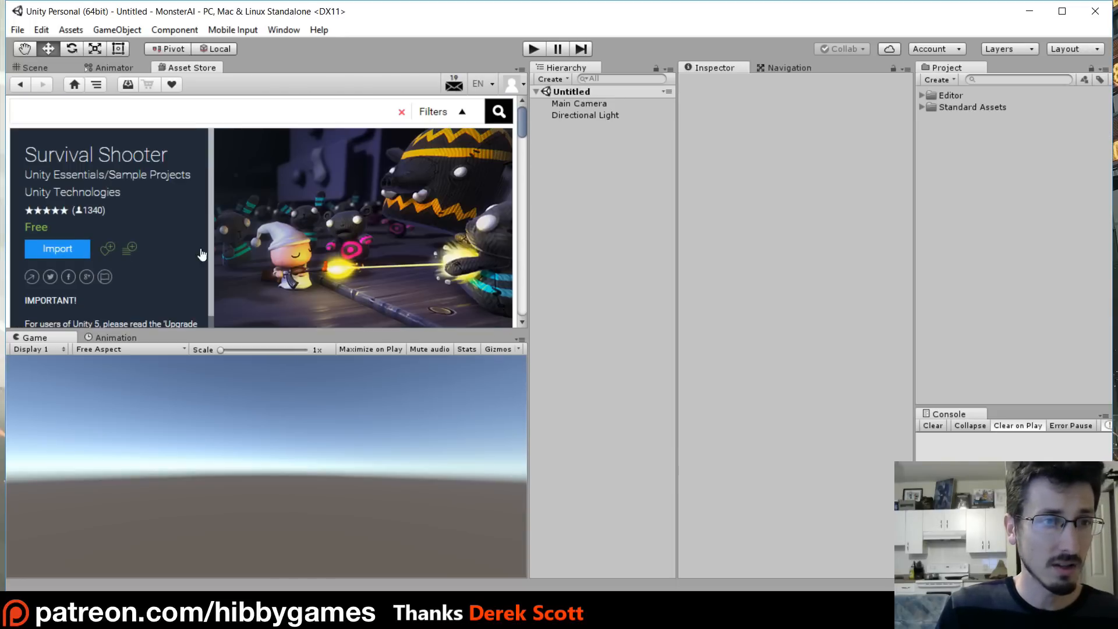
pyautogui.moveTo(519, 129)
pyautogui.mouseDown()
pyautogui.moveTo(523, 144)
pyautogui.moveTo(521, 133)
pyautogui.mouseUp()
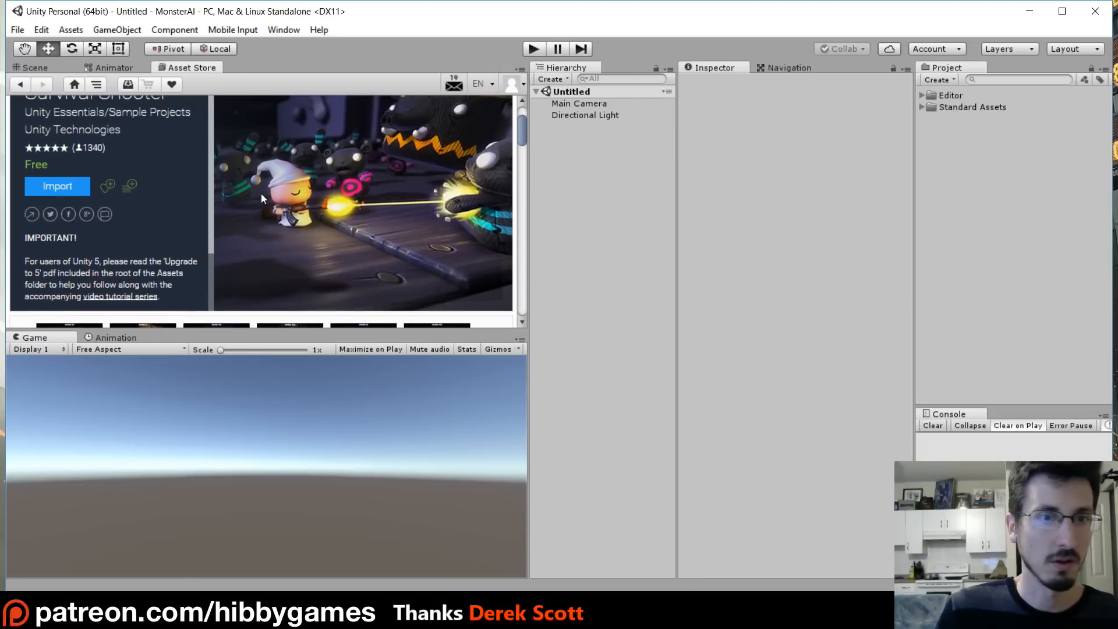
pyautogui.moveTo(522, 140); pyautogui.dragTo(520, 134)
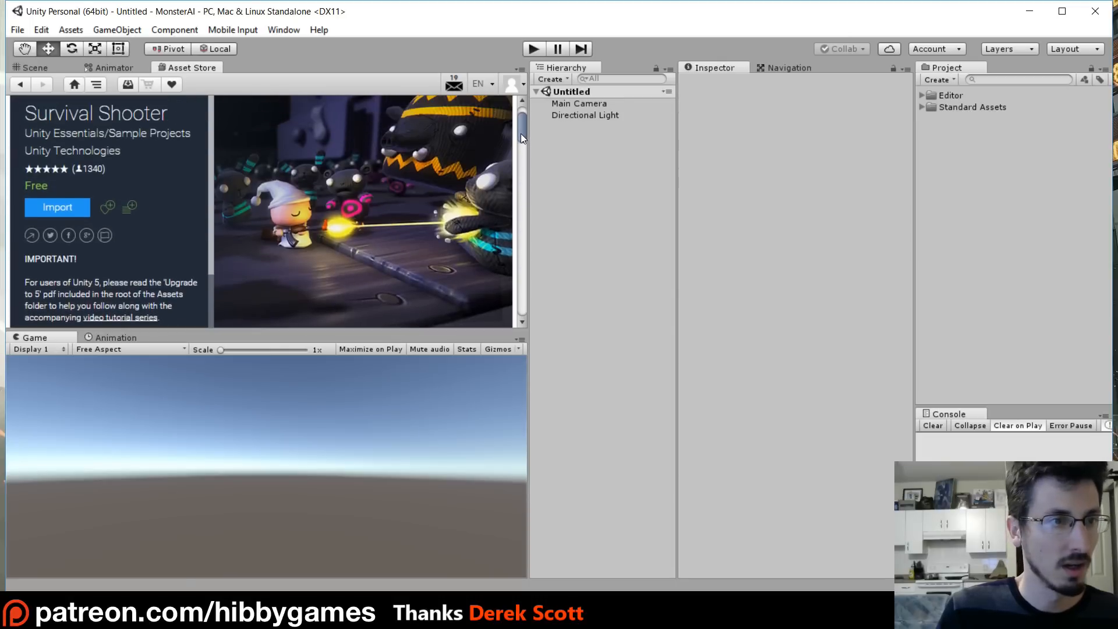
pyautogui.click(58, 208)
pyautogui.click(289, 235)
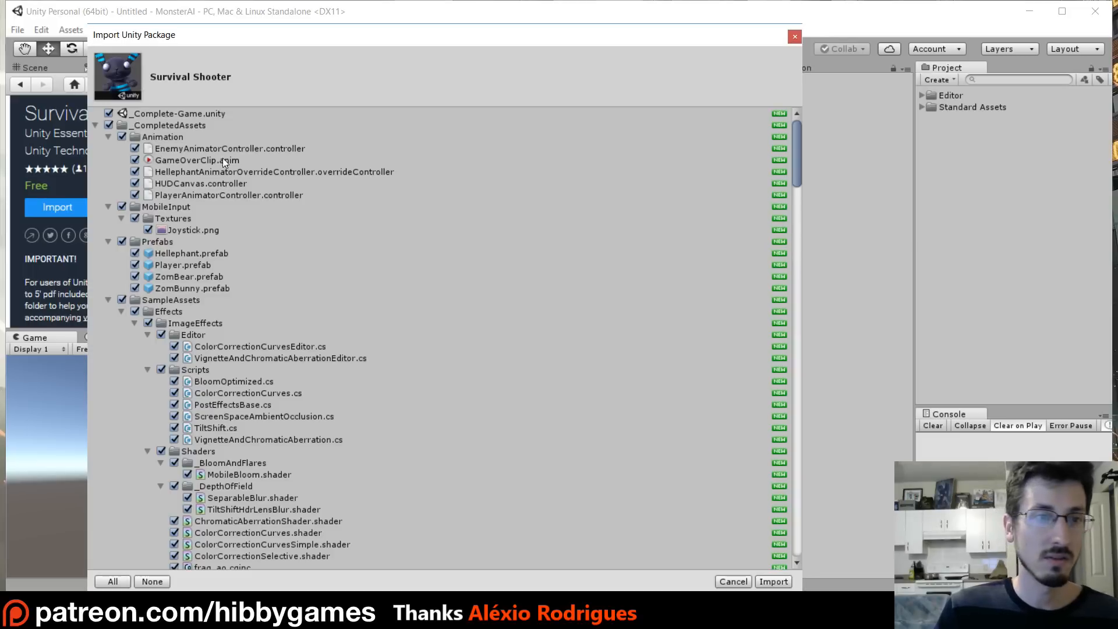
# - Collapse the top folders in the import list and deselect _Complete-Game.unity and _CompletedAssets
pyautogui.click(94, 124)
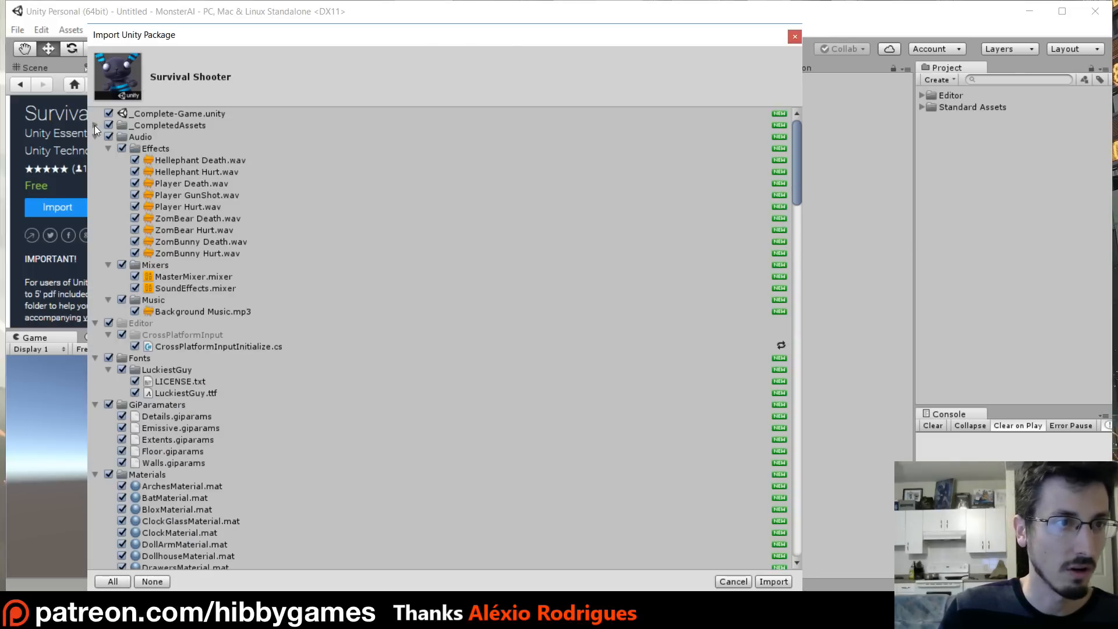
pyautogui.click(95, 137)
pyautogui.click(96, 148)
pyautogui.click(95, 159)
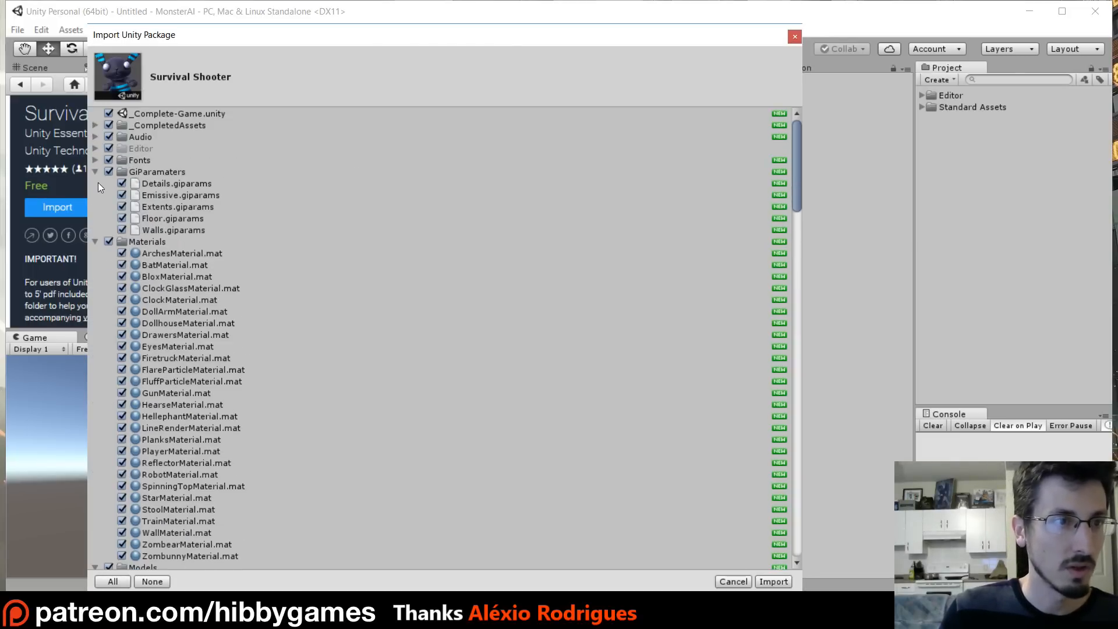
pyautogui.click(109, 113)
pyautogui.click(109, 126)
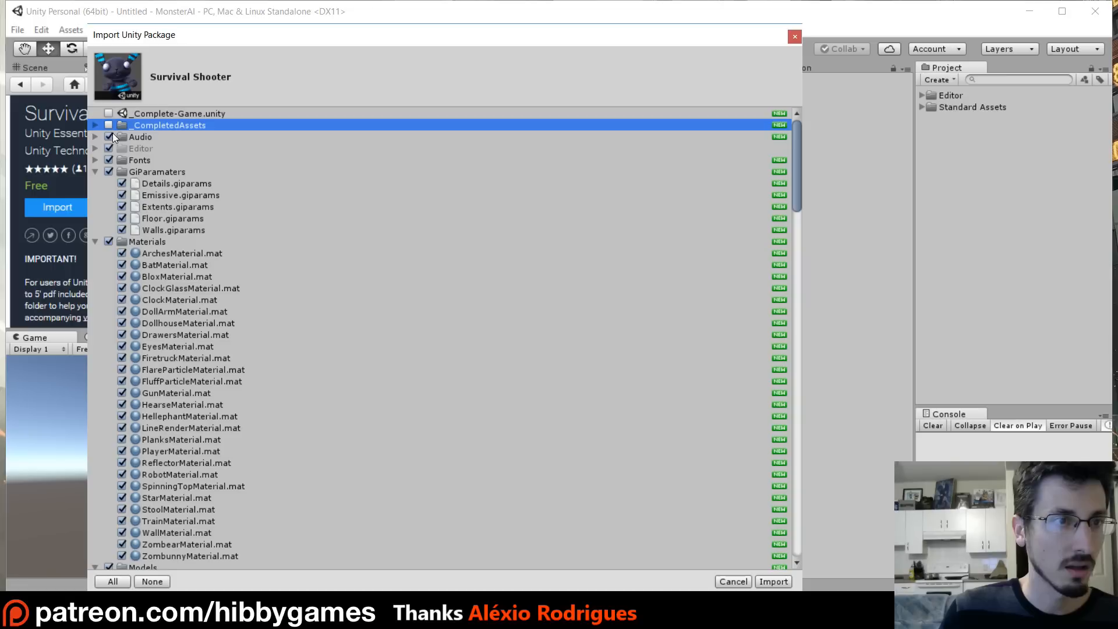
# - Collapse the remaining folders and deselect the Editor, Fonts and GiParamaters folders
pyautogui.click(96, 172)
pyautogui.click(95, 183)
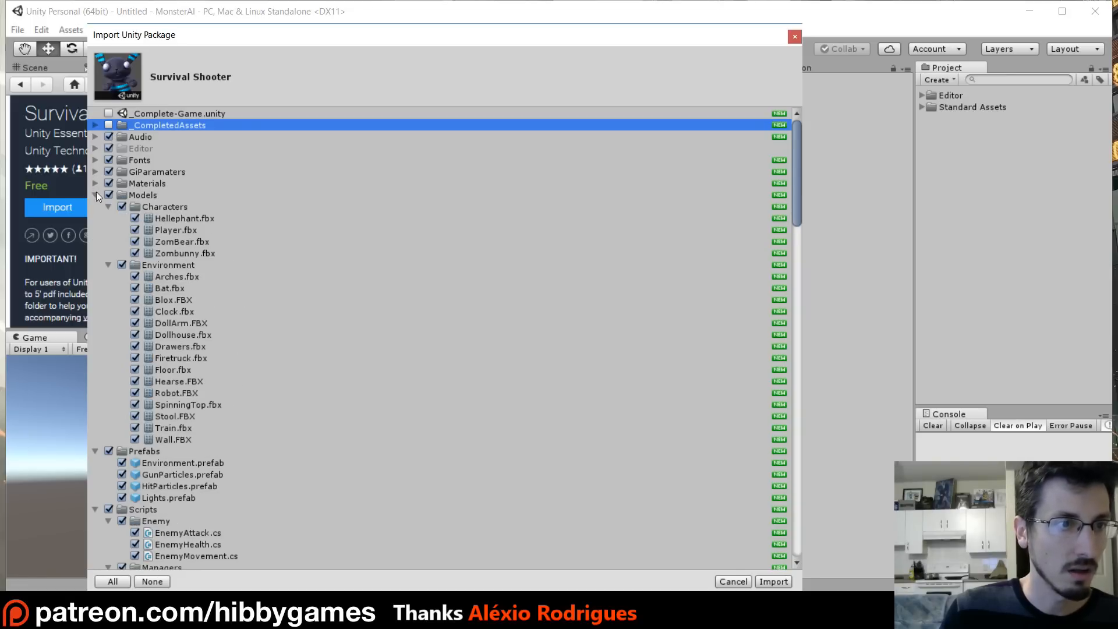
pyautogui.click(96, 195)
pyautogui.click(96, 206)
pyautogui.click(95, 218)
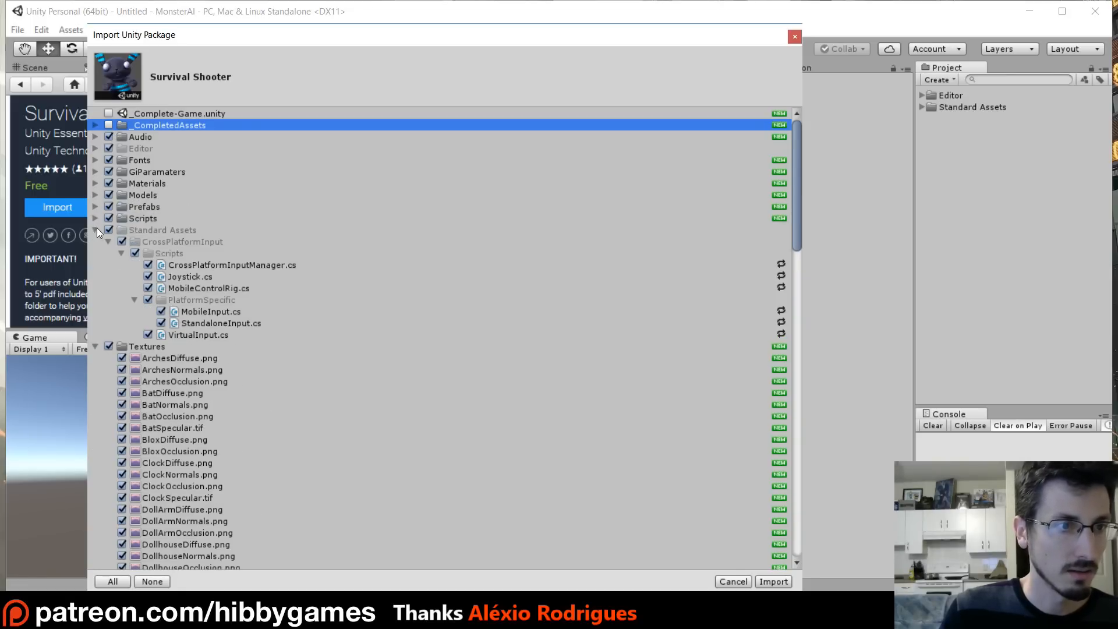
pyautogui.click(96, 229)
pyautogui.click(95, 241)
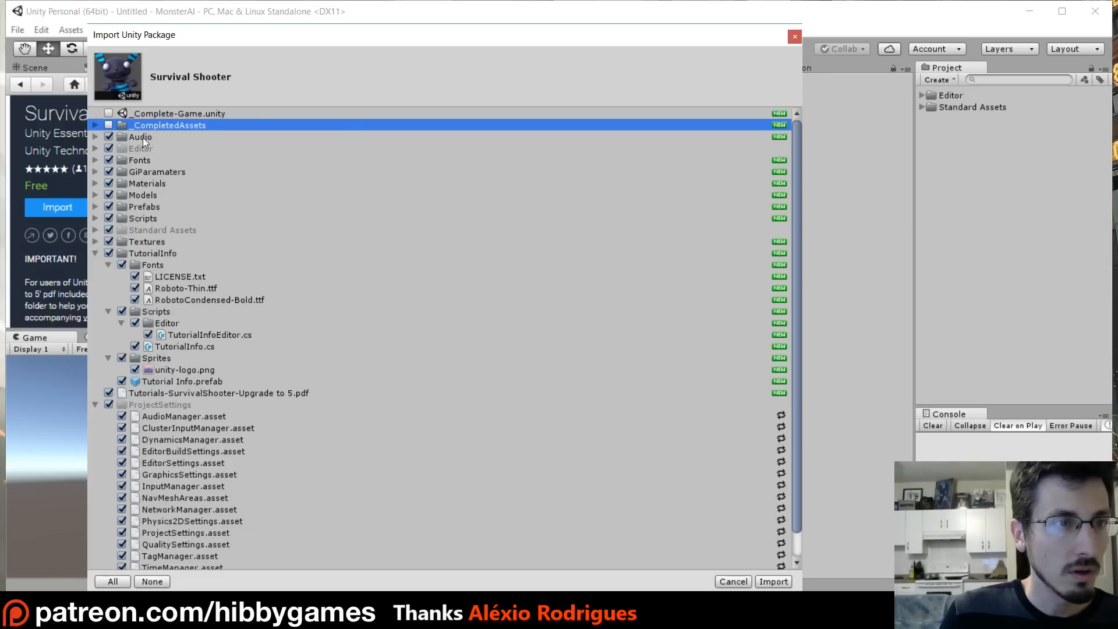
pyautogui.click(106, 149)
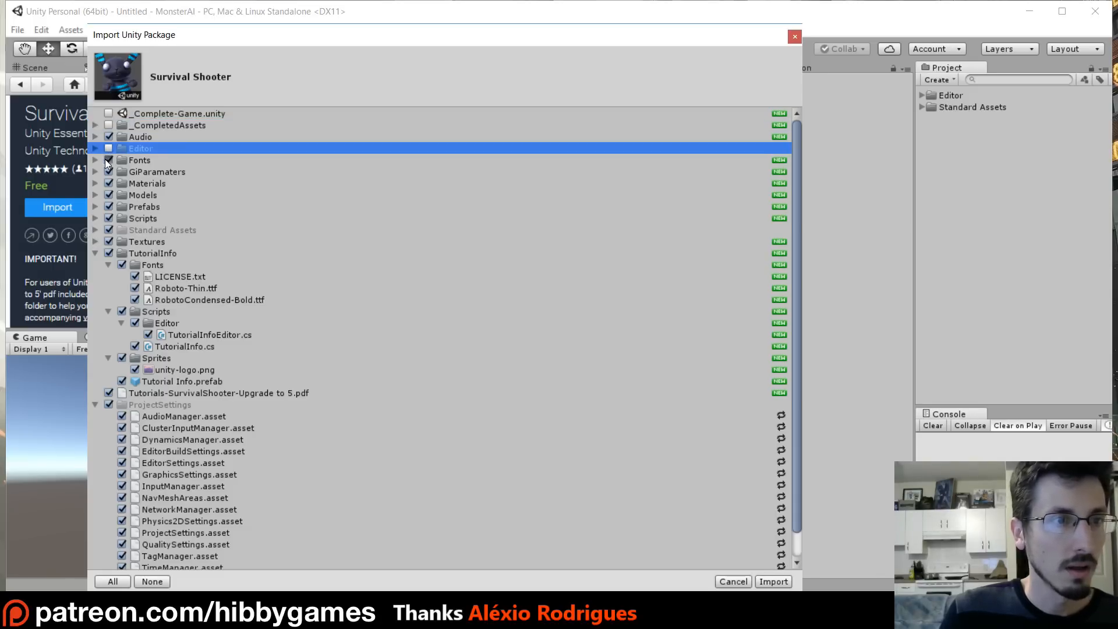
pyautogui.click(105, 160)
pyautogui.click(107, 171)
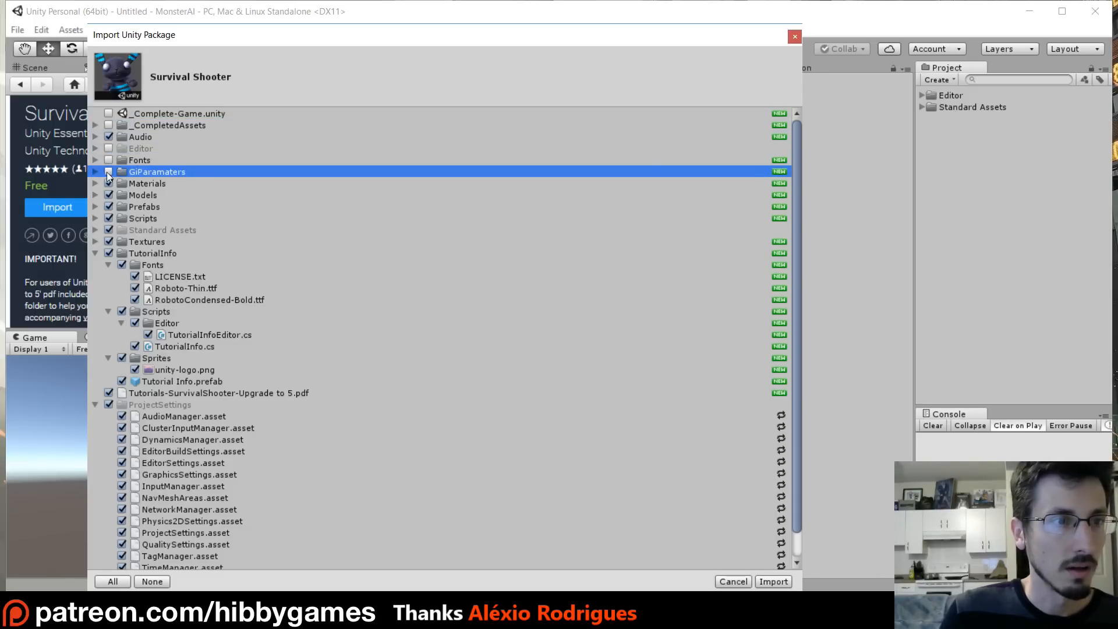
# - Deselect the Prefabs folder except for Environment.prefab
pyautogui.click(95, 206)
pyautogui.click(109, 207)
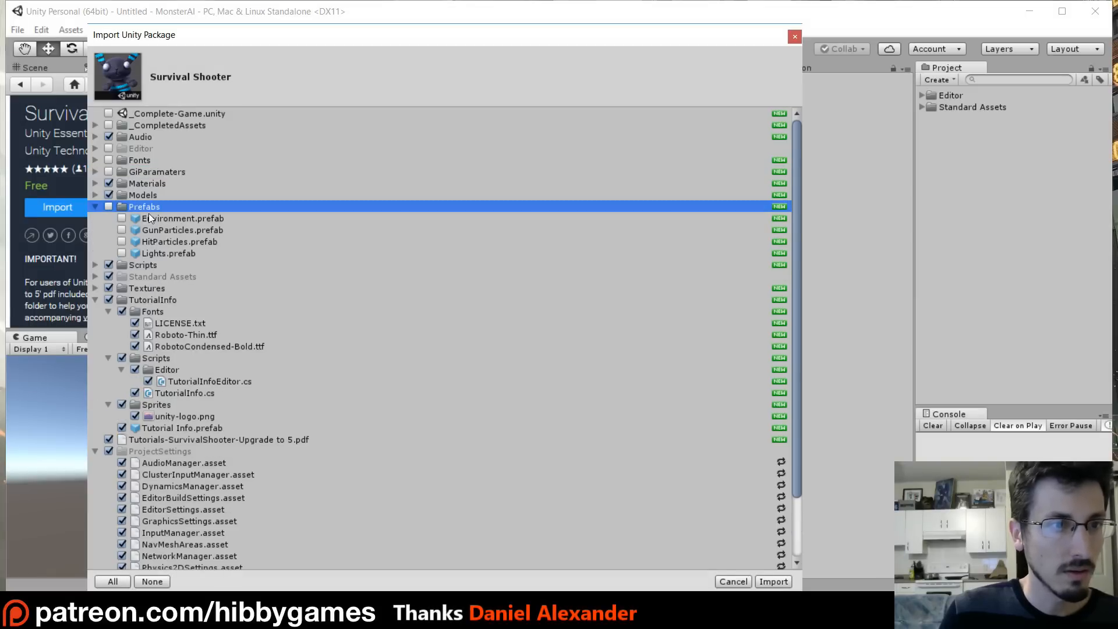
pyautogui.click(115, 218)
pyautogui.click(122, 218)
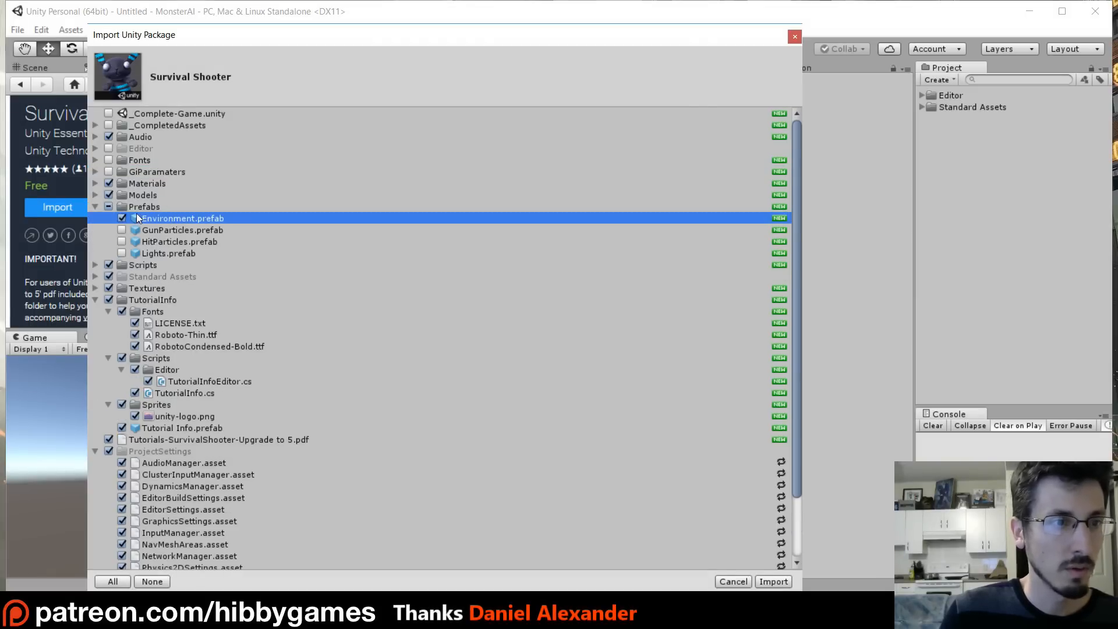
pyautogui.click(95, 207)
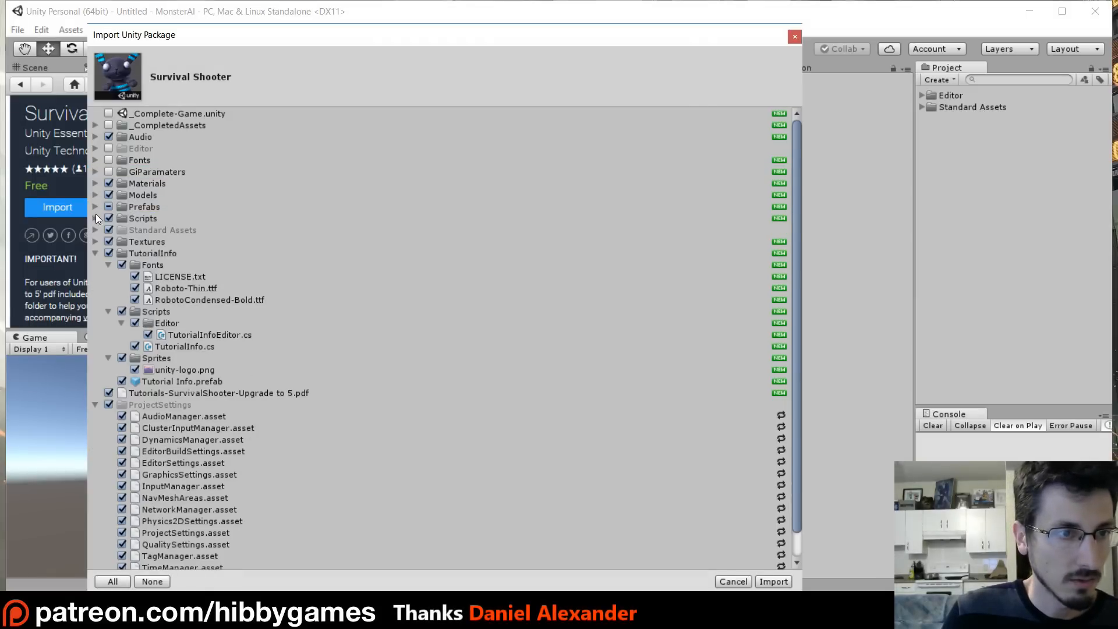
# - Deselect Standard Assets, TutorialInfo, the Tutorials-SurvivalShooter-Upgrade to 5.pdf and ProjectSettings
pyautogui.click(109, 230)
pyautogui.click(108, 253)
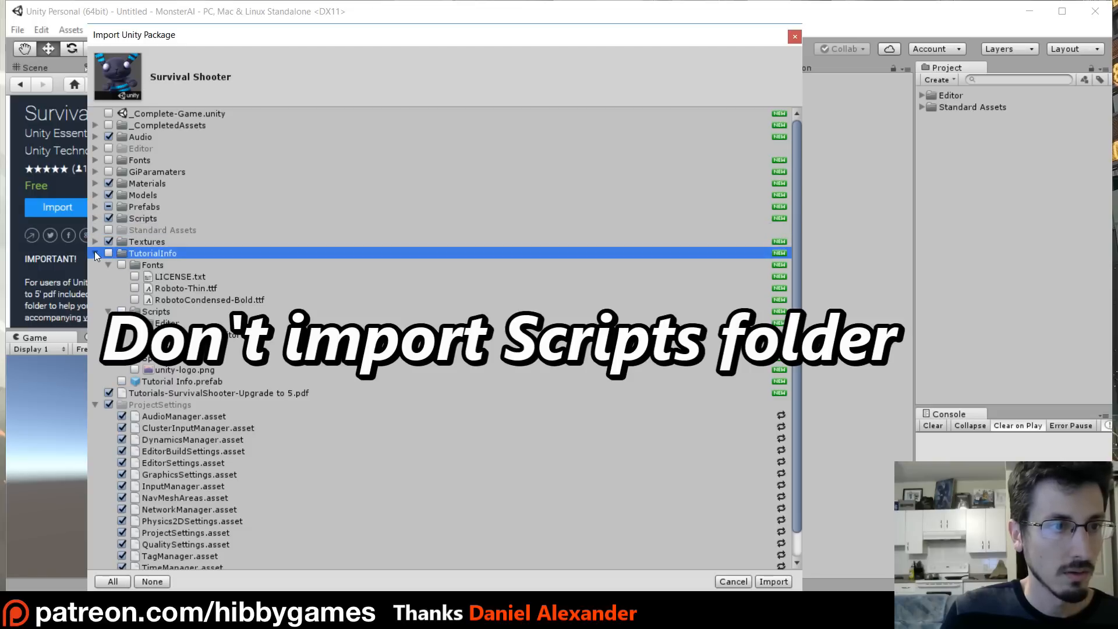
pyautogui.click(94, 253)
pyautogui.click(109, 266)
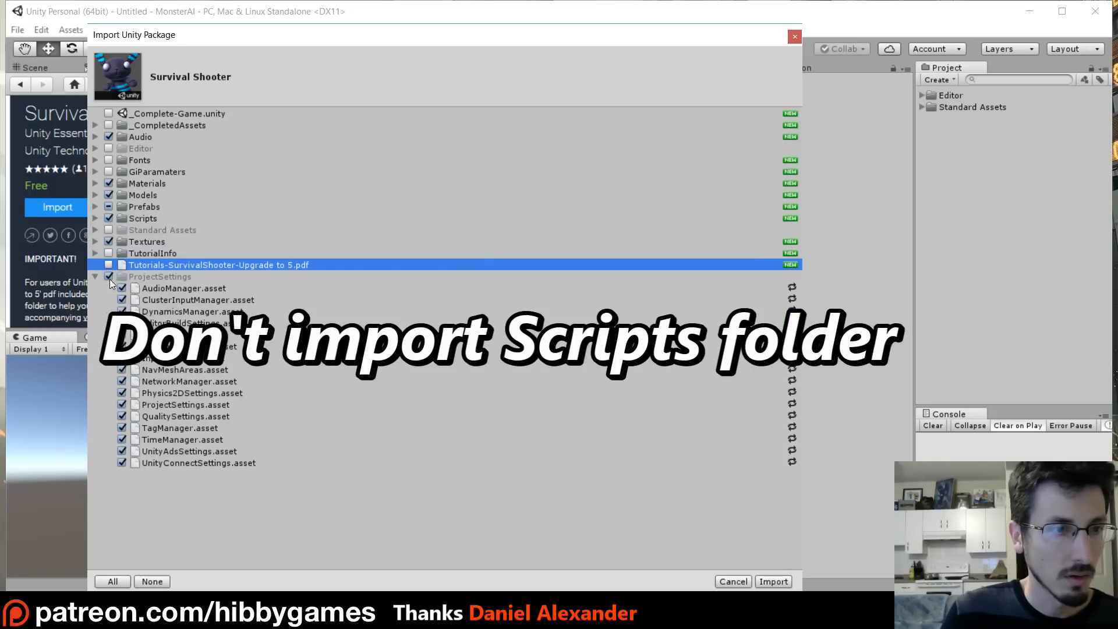
pyautogui.click(108, 277)
pyautogui.click(94, 276)
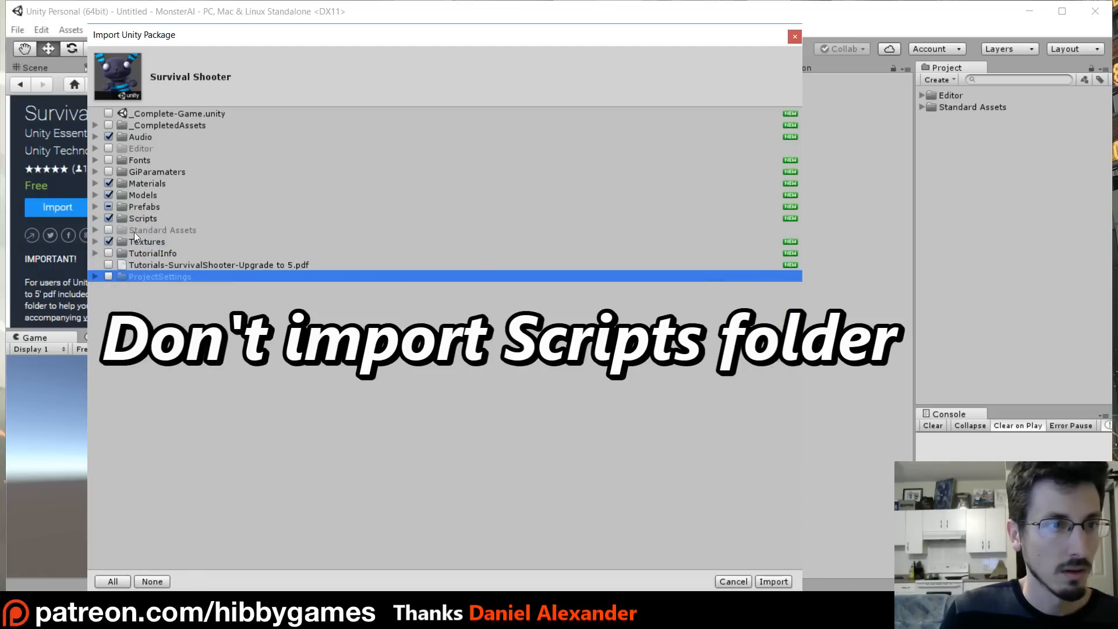
# - Import the selected Survival Shooter assets into the project
pyautogui.click(94, 206)
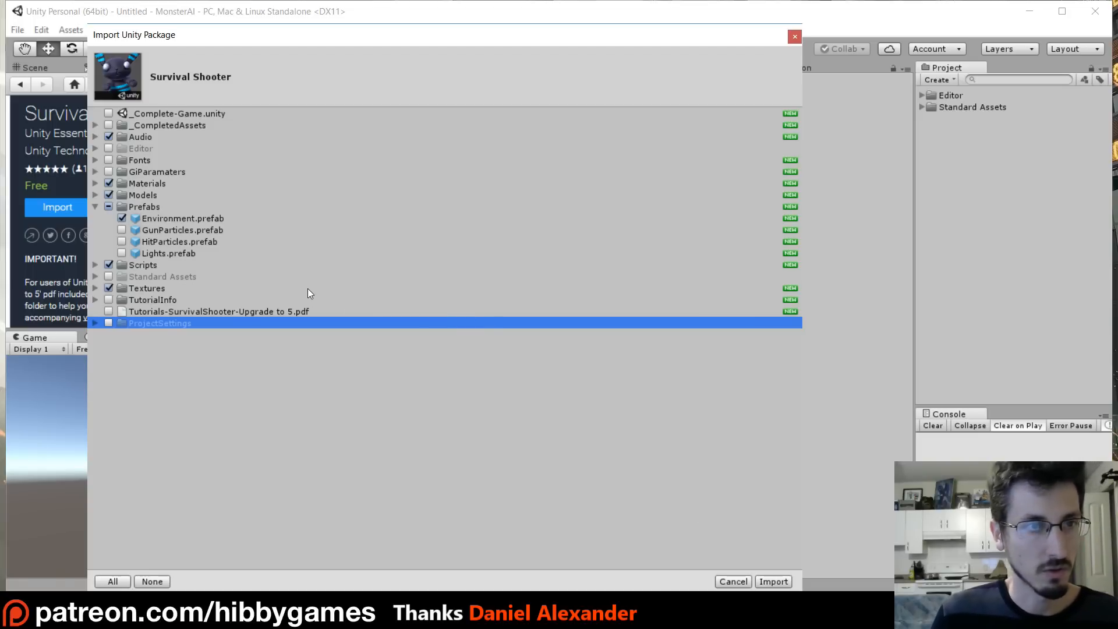
pyautogui.click(778, 581)
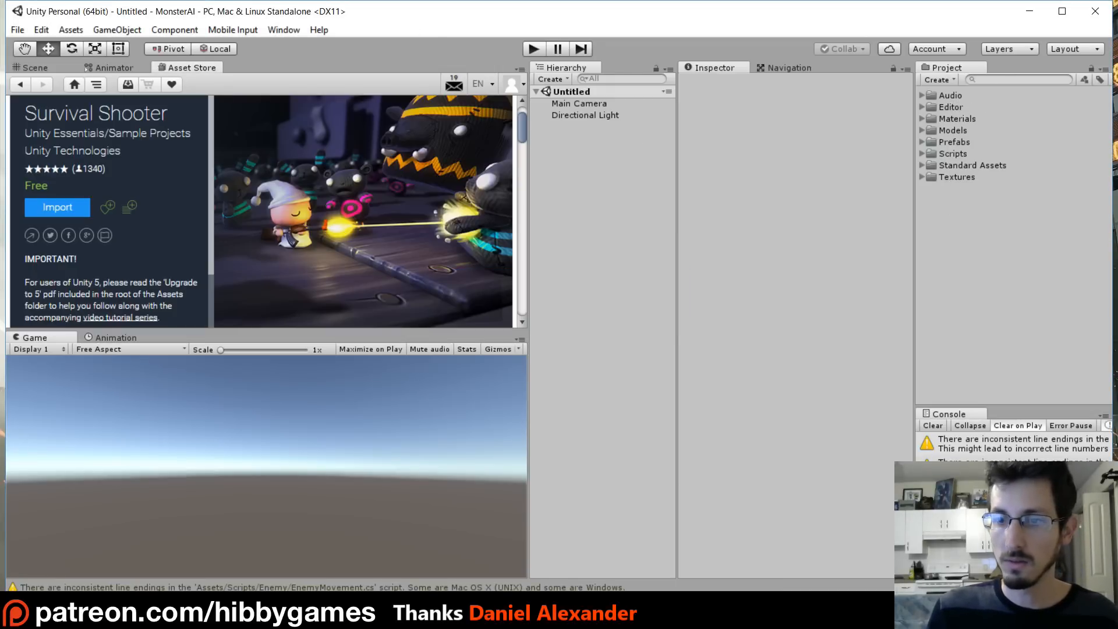
# - Clear the console and close the Asset Store tab
pyautogui.click(937, 425)
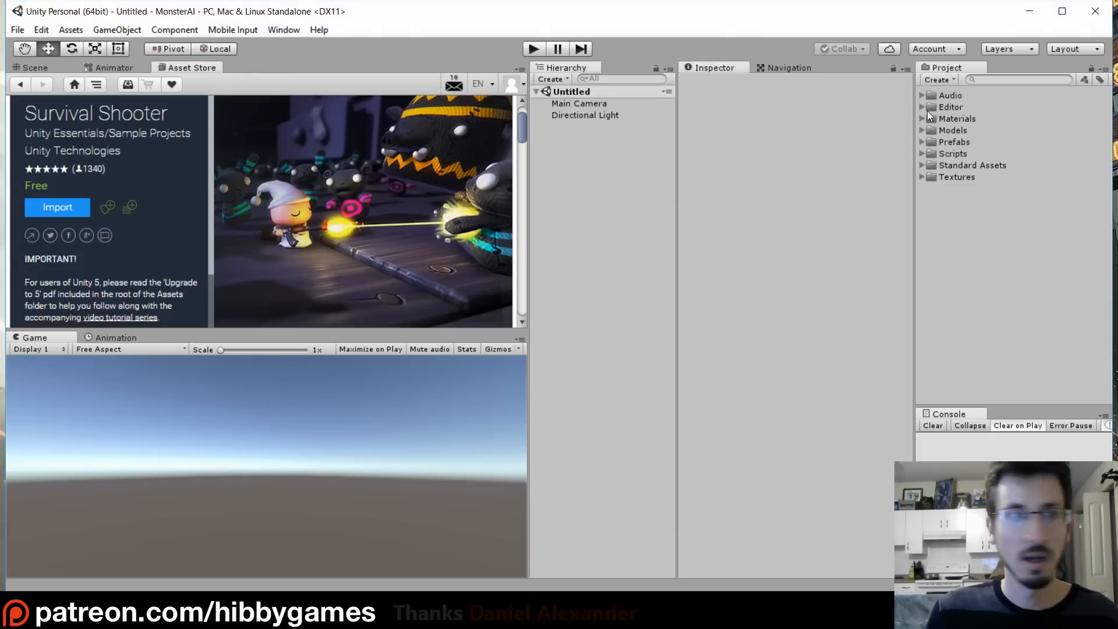
pyautogui.rightClick(188, 68)
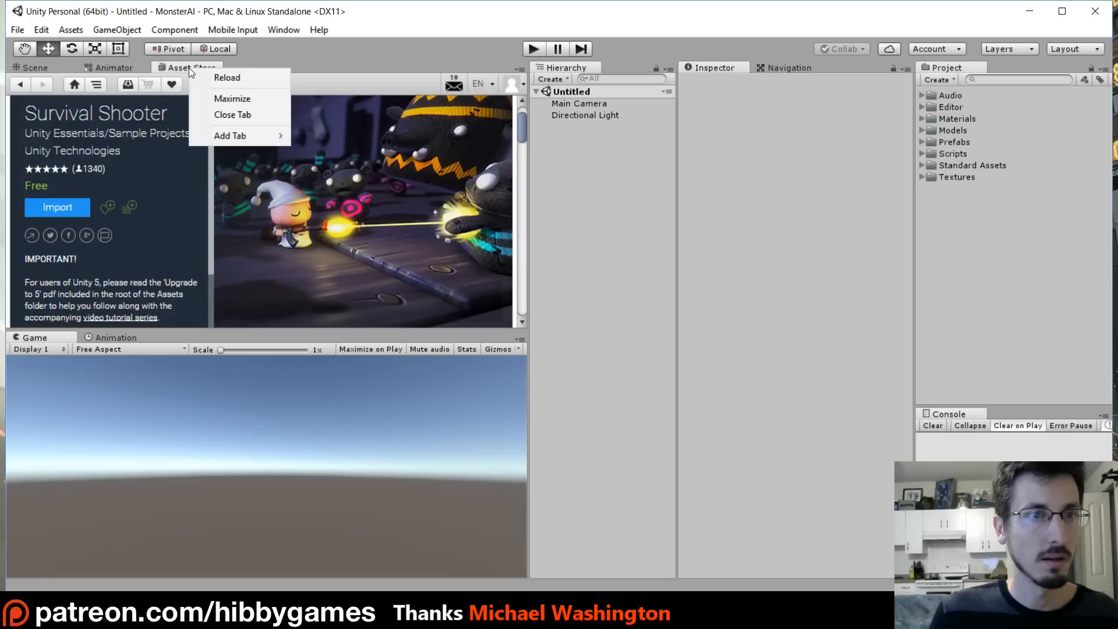
pyautogui.click(235, 114)
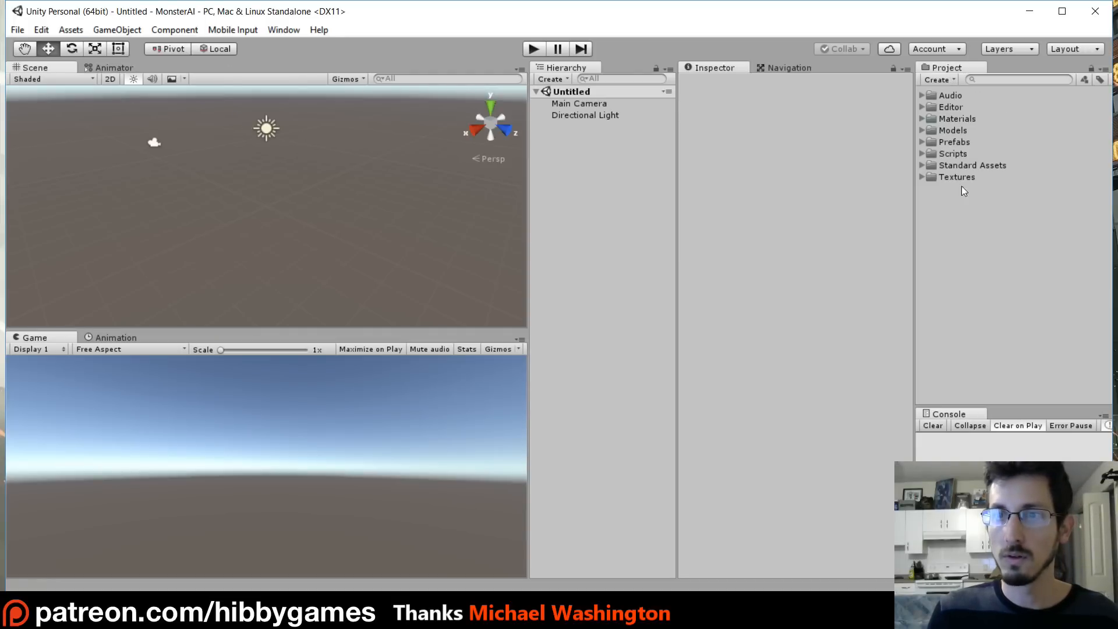
# - Create a new folder named scenes in the project assets
pyautogui.click(938, 82)
pyautogui.click(947, 96)
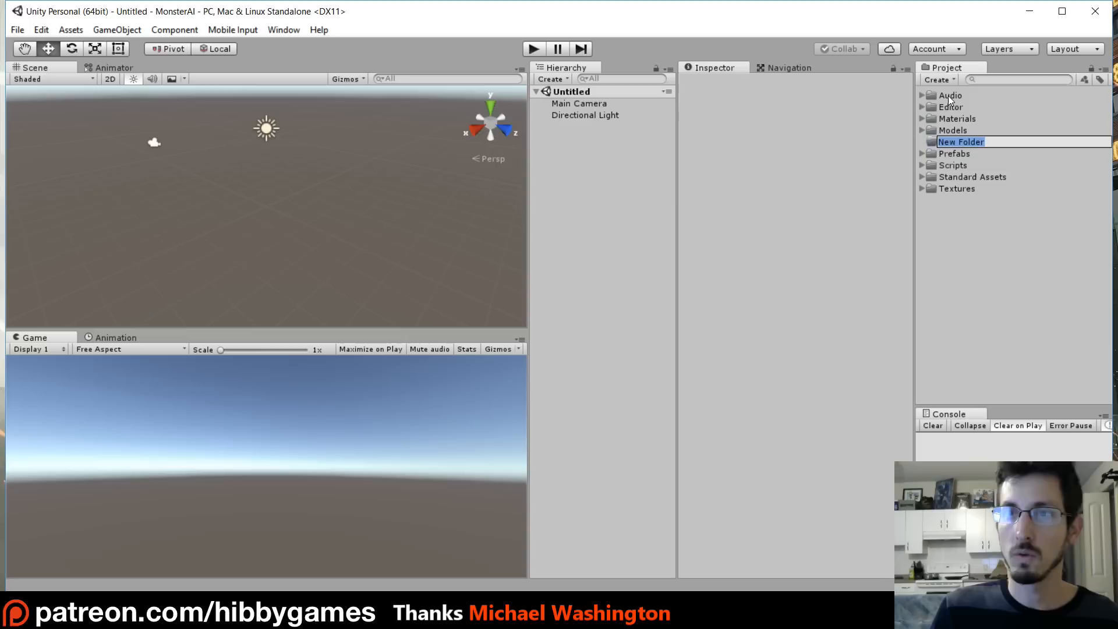
pyautogui.write('scenes')
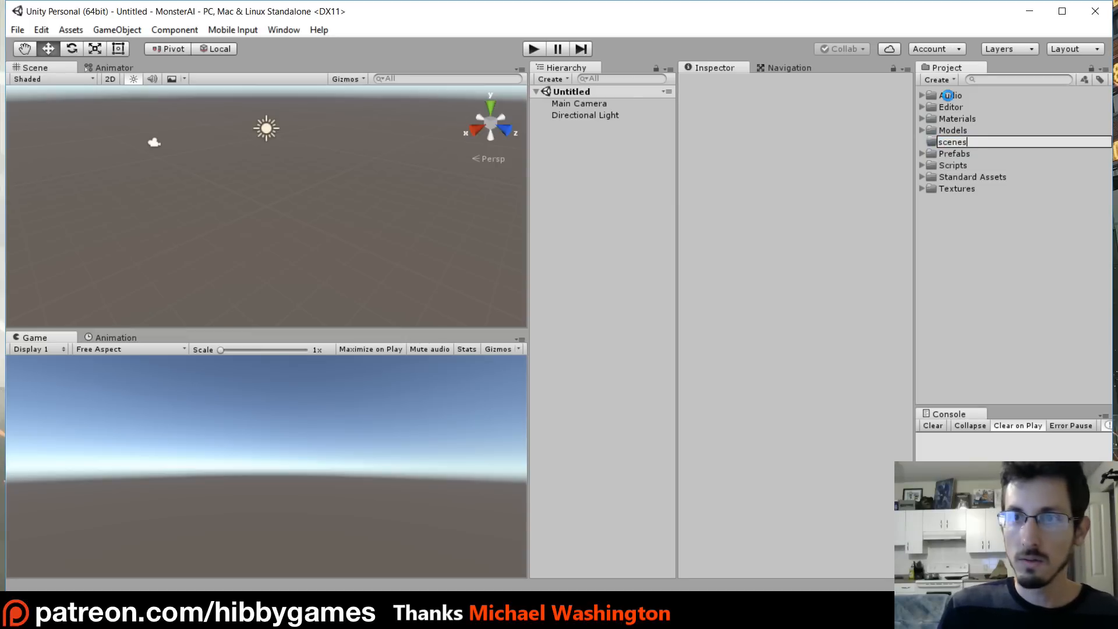
pyautogui.press('Return')
# - Save the current scene as scene01 inside the scenes folder of the project assets
pyautogui.click(17, 29)
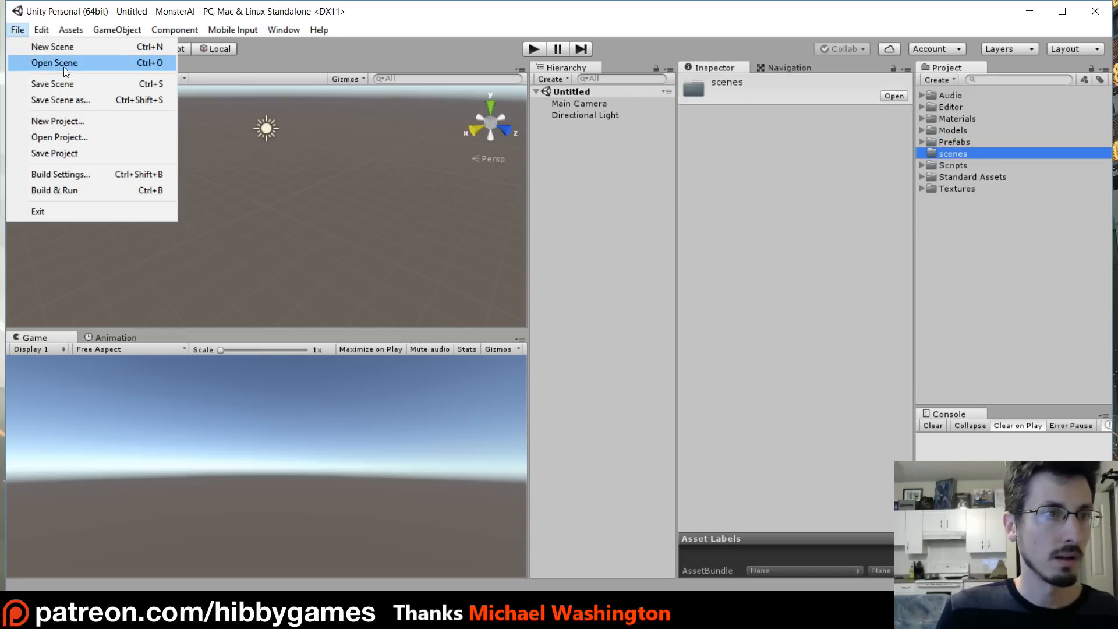
pyautogui.click(93, 100)
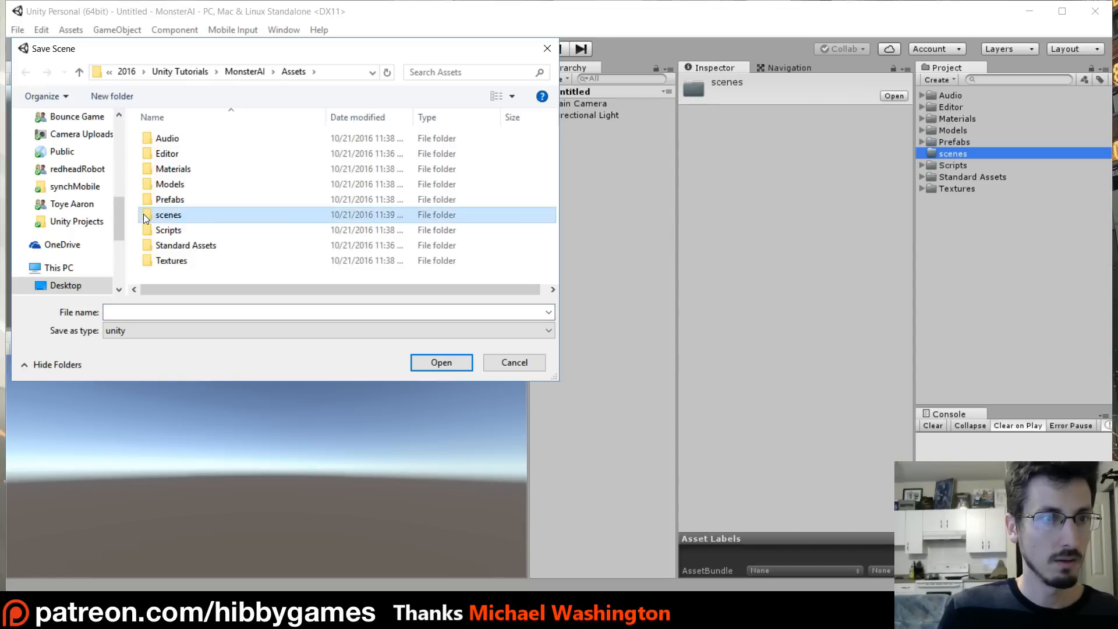
pyautogui.doubleClick(143, 214)
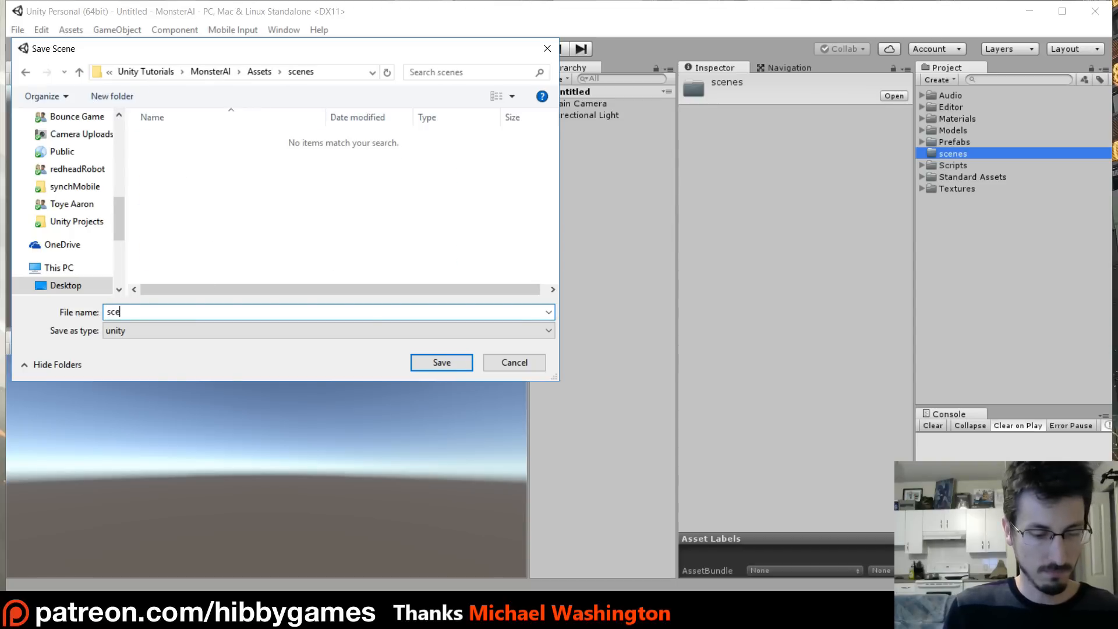
pyautogui.hotkey('alt', 'Left')
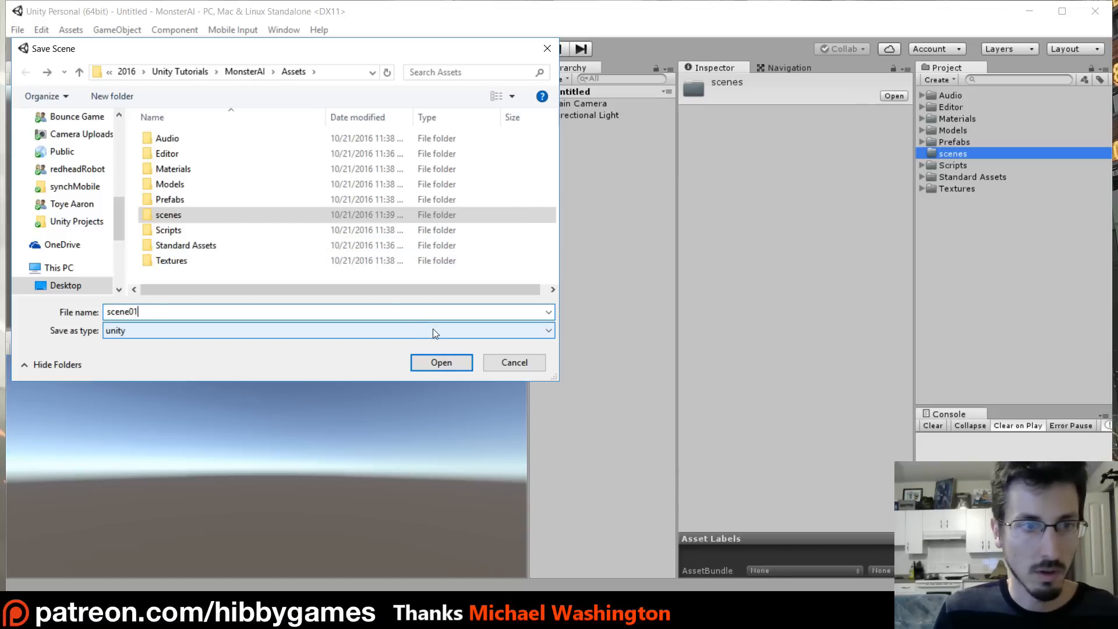
pyautogui.doubleClick(150, 215)
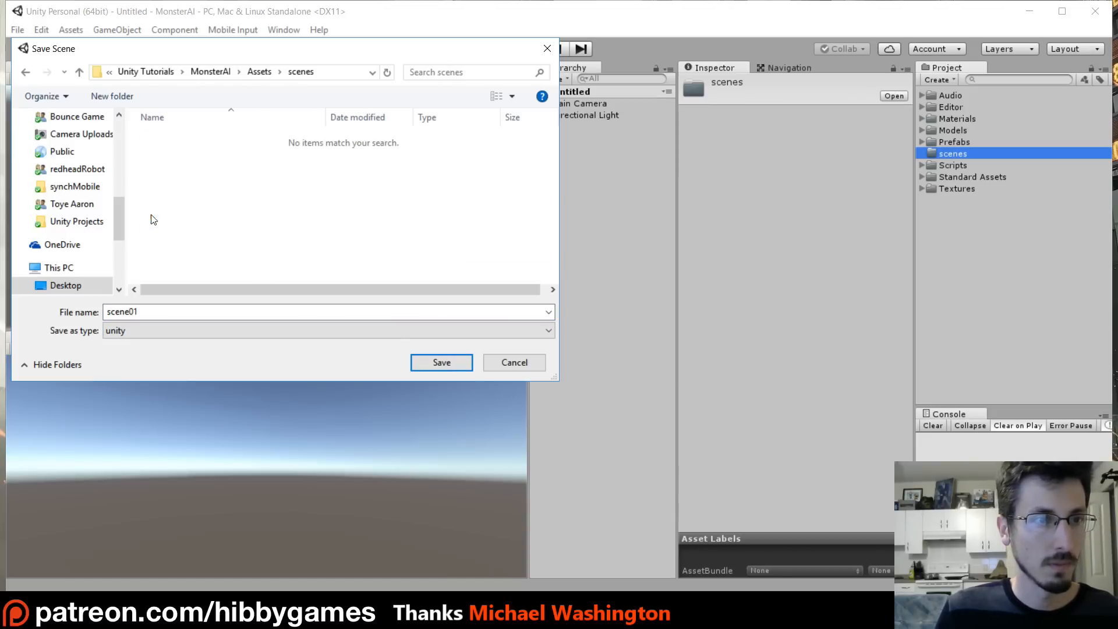
pyautogui.click(441, 362)
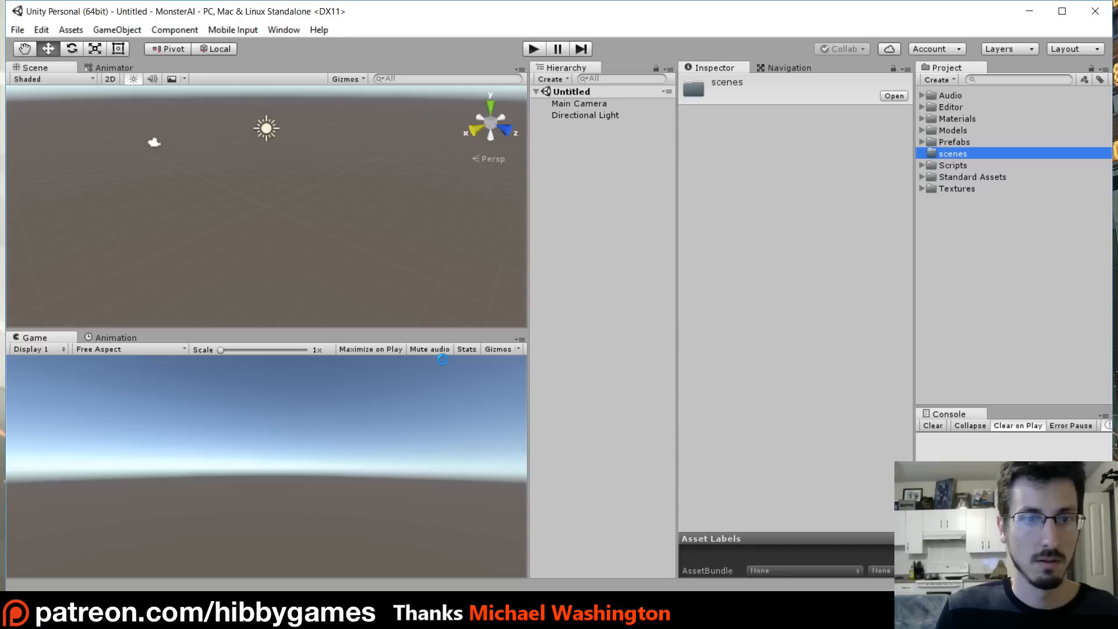
# - Add the Environment prefab from the Prefabs folder into the scene hierarchy
pyautogui.click(922, 142)
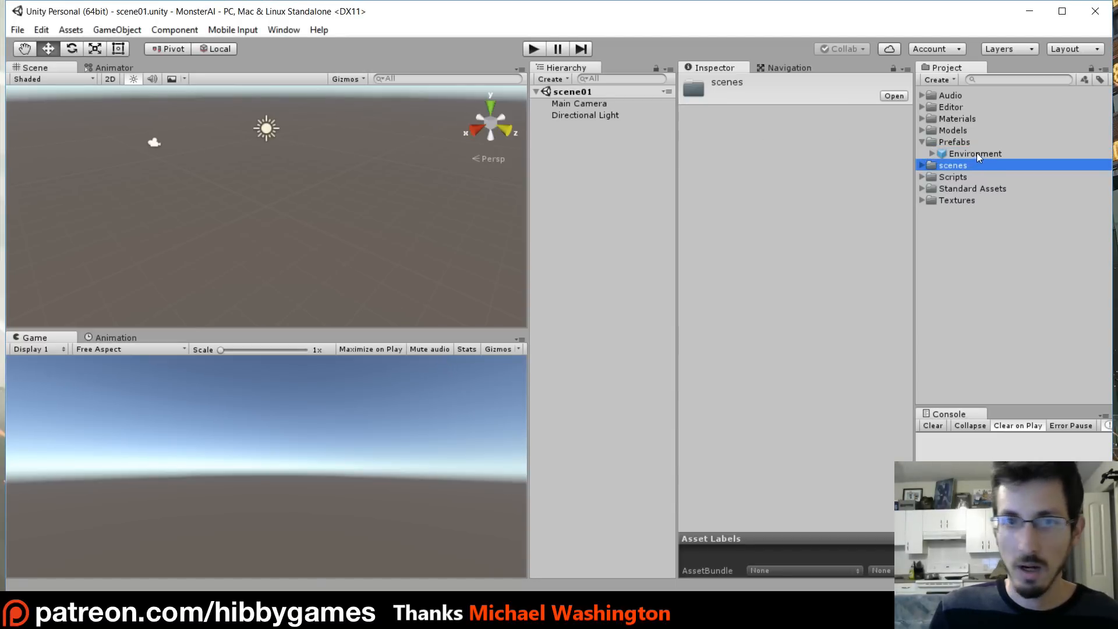
pyautogui.moveTo(976, 153); pyautogui.dragTo(681, 153)
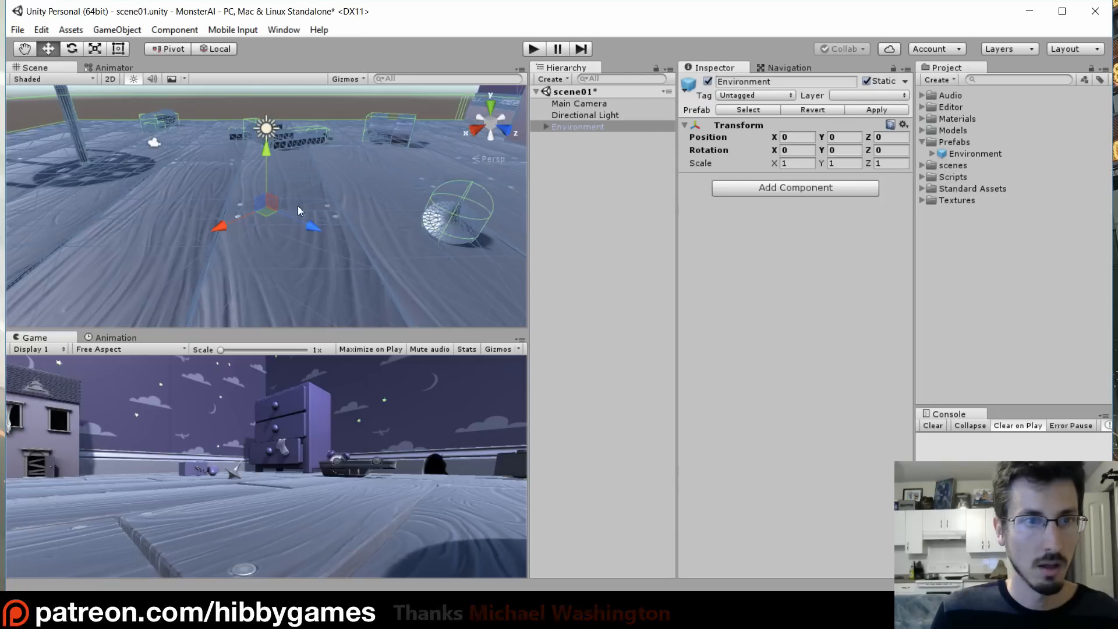
# - Examine the placed environment from different angles in the scene view
pyautogui.scroll(-10, 246, 202)
pyautogui.moveTo(263, 203); pyautogui.dragTo(357, 205, button='right')
pyautogui.moveTo(197, 169); pyautogui.dragTo(345, 198, button='middle')
pyautogui.moveTo(47, 216); pyautogui.dragTo(250, 209, button='right')
pyautogui.moveTo(41, 198); pyautogui.dragTo(230, 192, button='middle')
pyautogui.scroll(-3, 229, 193)
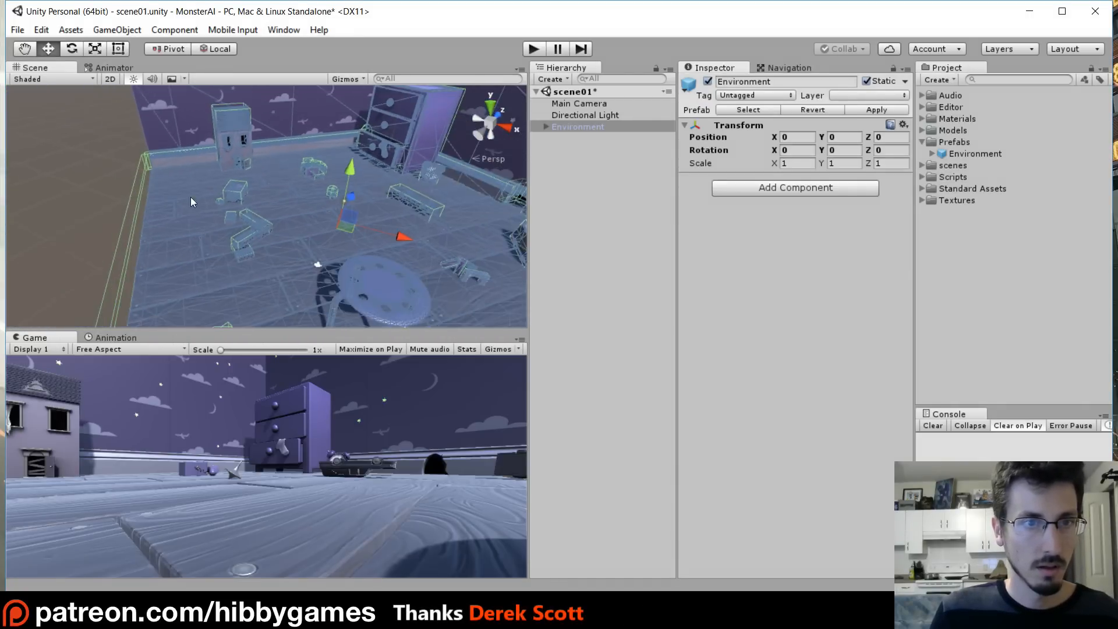
pyautogui.moveTo(192, 202); pyautogui.dragTo(217, 209, button='right')
pyautogui.moveTo(217, 210); pyautogui.dragTo(296, 191, button='middle')
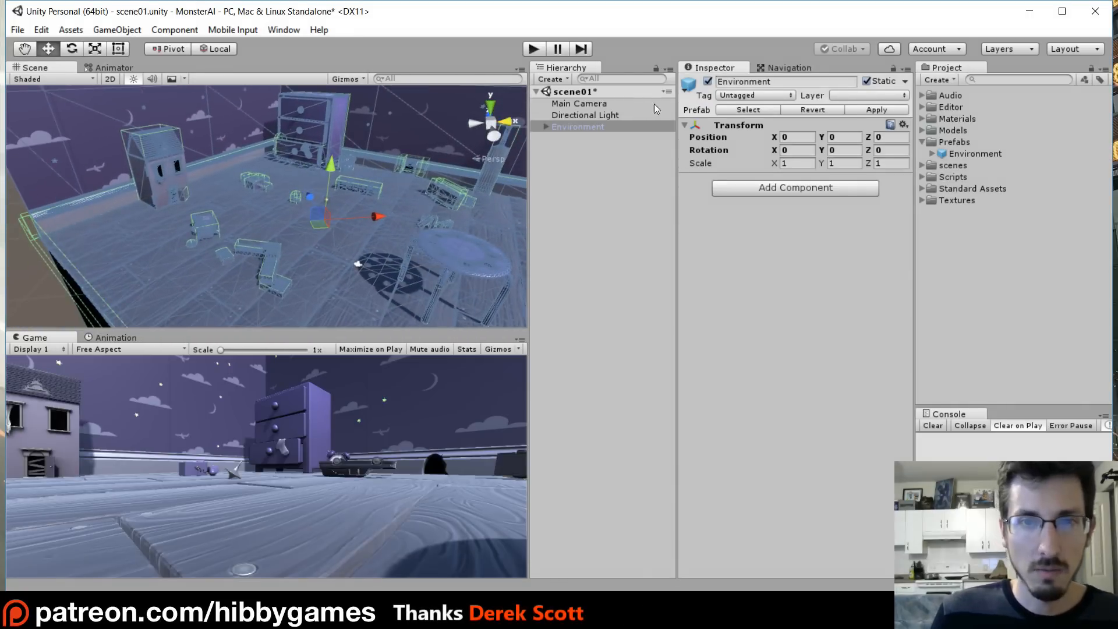
# - Disable the Directional Light in the scene
pyautogui.click(594, 114)
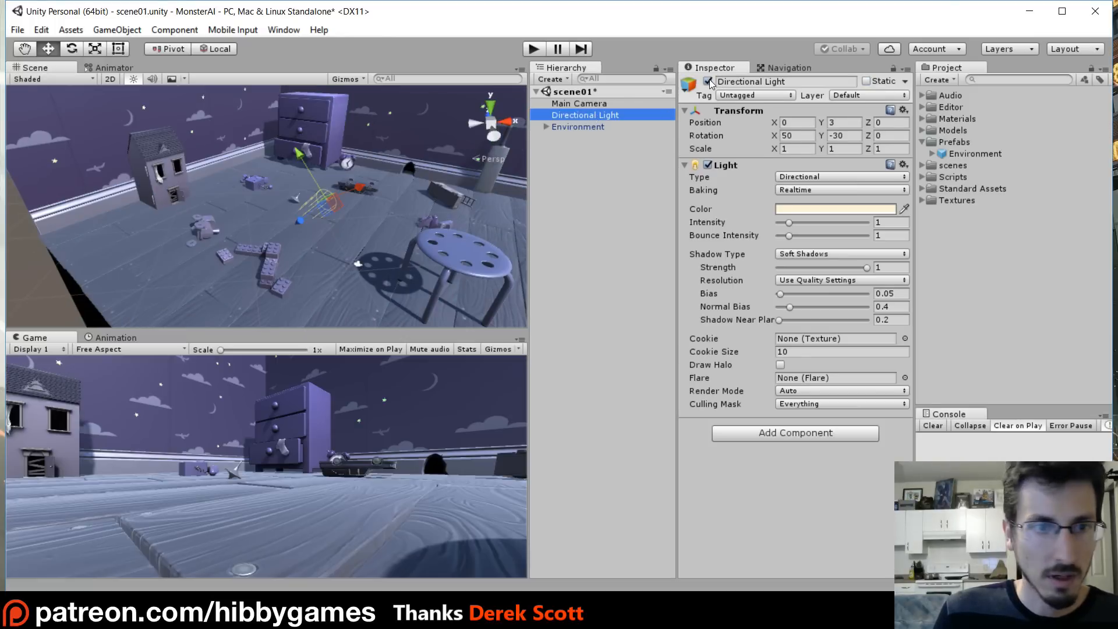
pyautogui.click(708, 81)
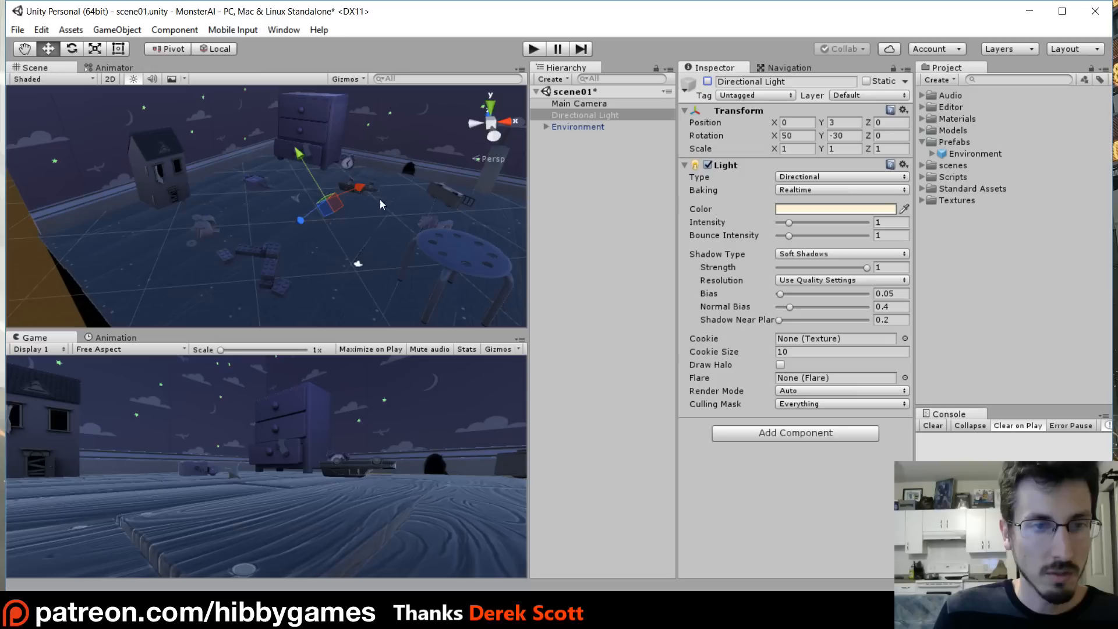
# - Open the Lighting settings and turn off automatic lightmap baking
pyautogui.click(278, 30)
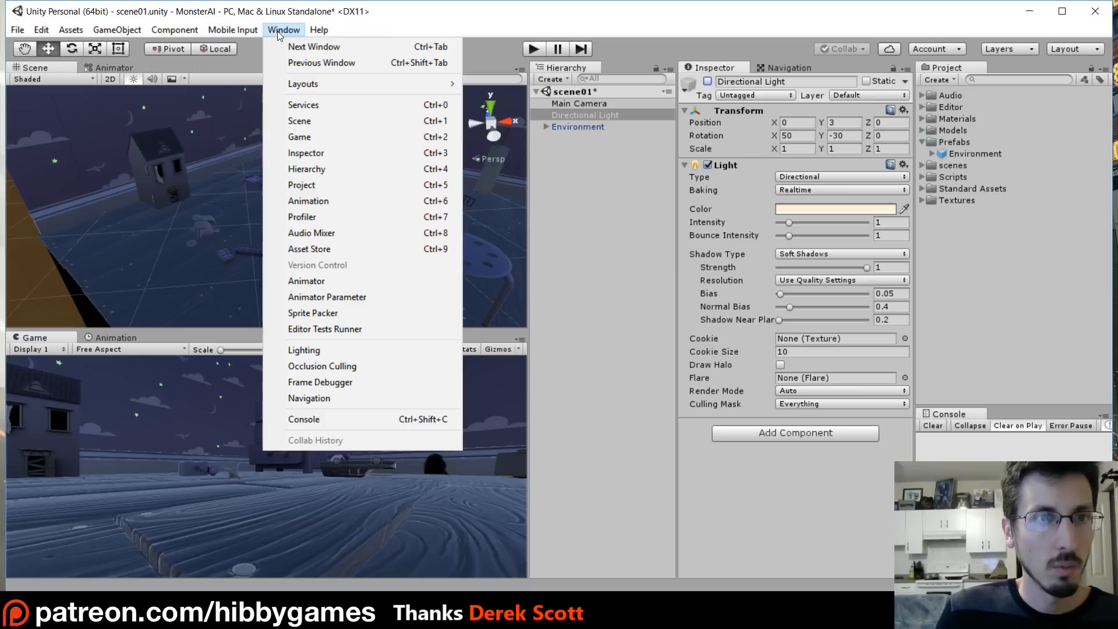
pyautogui.click(328, 351)
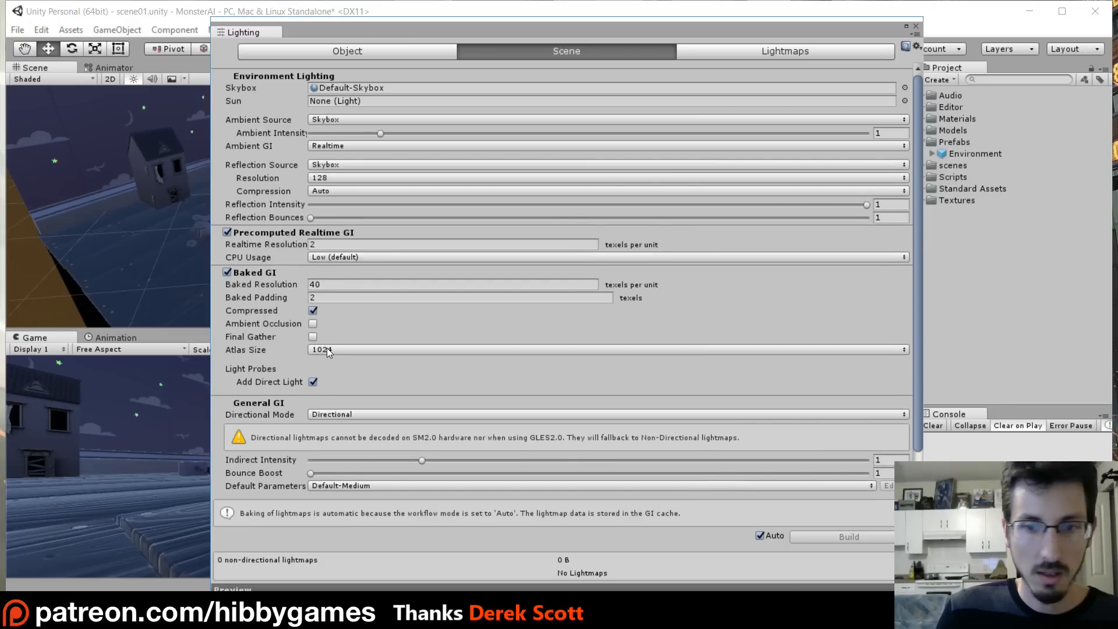
pyautogui.click(760, 536)
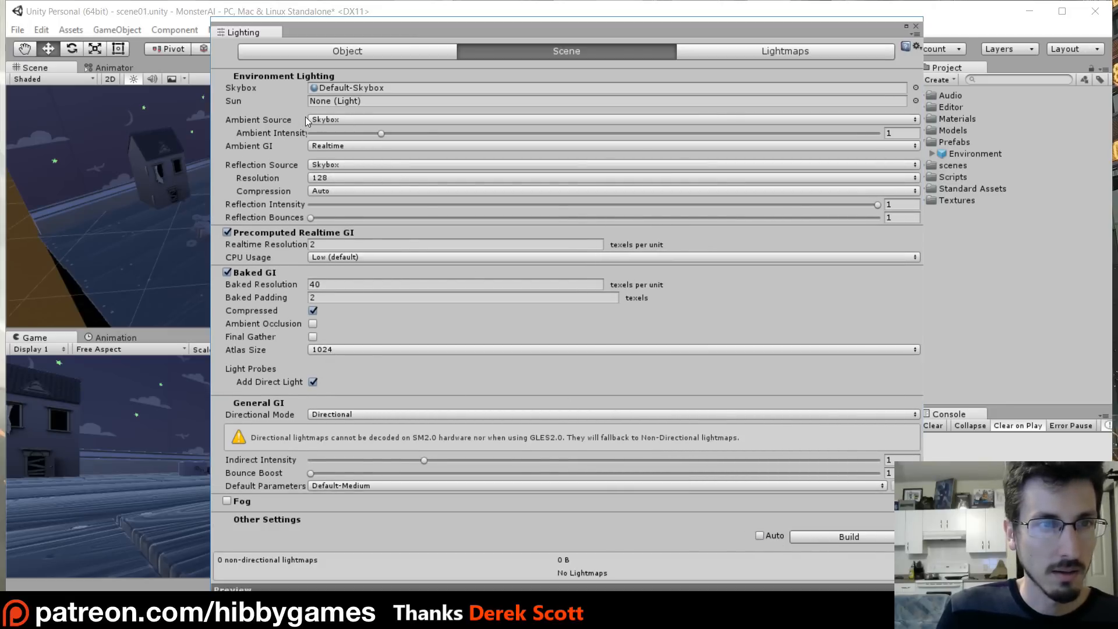
# - Set the ambient source to Color with a black ambient color, then close the Lighting window
pyautogui.click(330, 118)
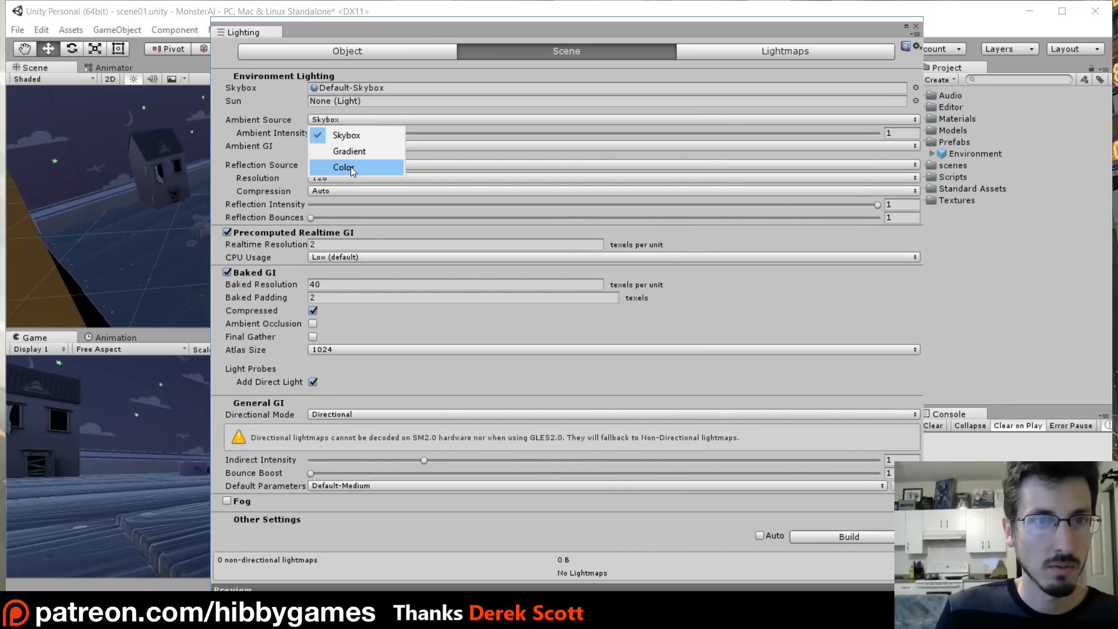
pyautogui.click(351, 166)
pyautogui.click(352, 134)
pyautogui.moveTo(593, 279); pyautogui.dragTo(465, 384)
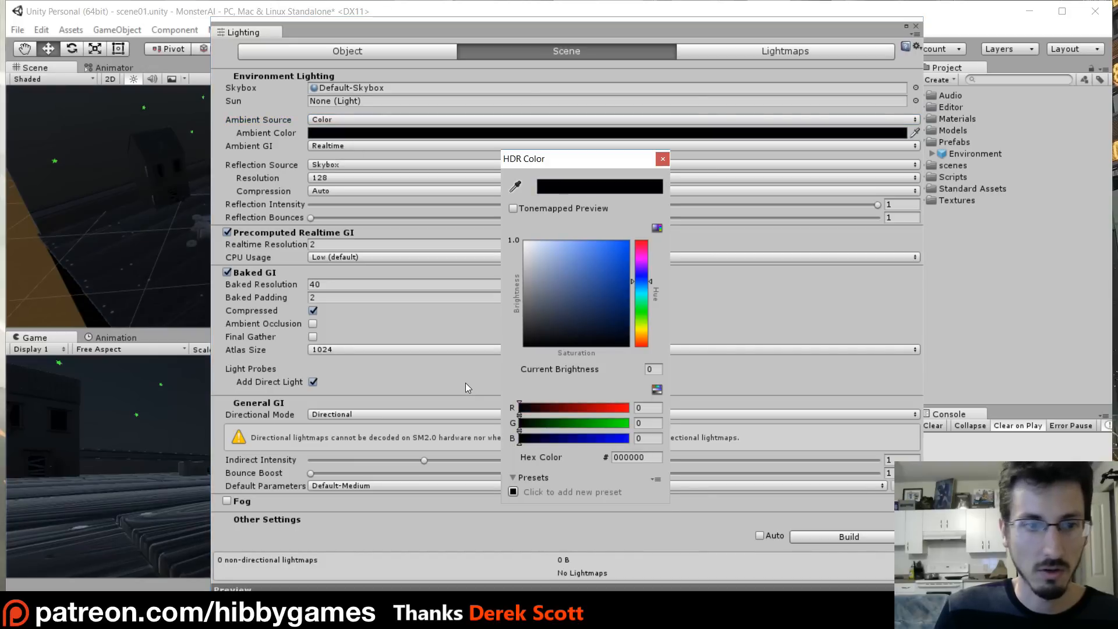
pyautogui.click(662, 159)
pyautogui.click(915, 26)
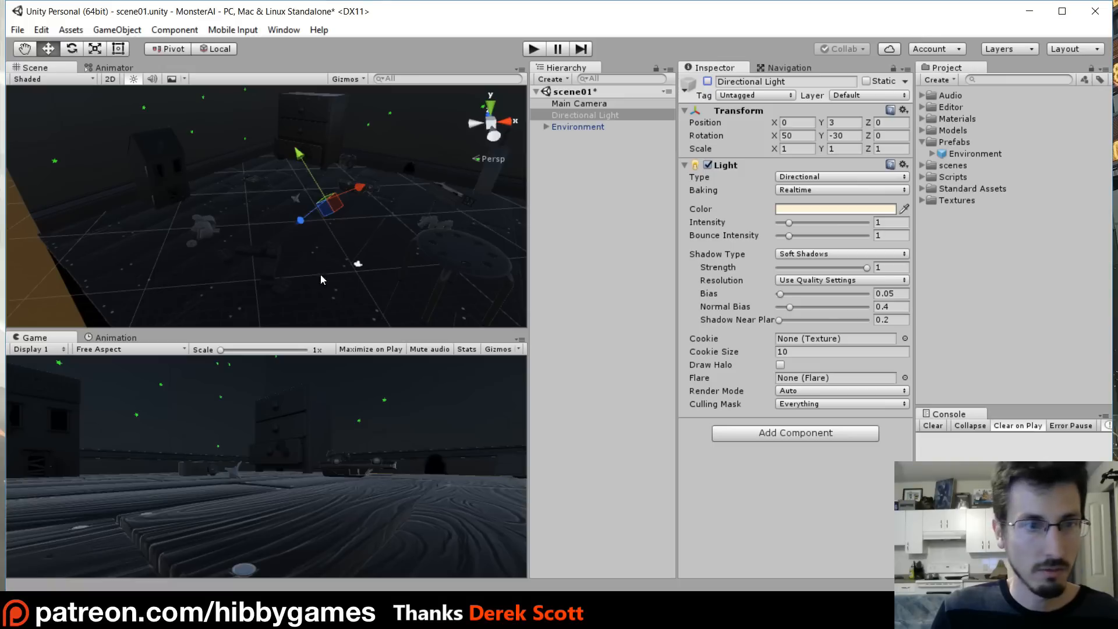
# - Re-enable the Directional Light
pyautogui.moveTo(281, 244); pyautogui.dragTo(419, 234, button='right')
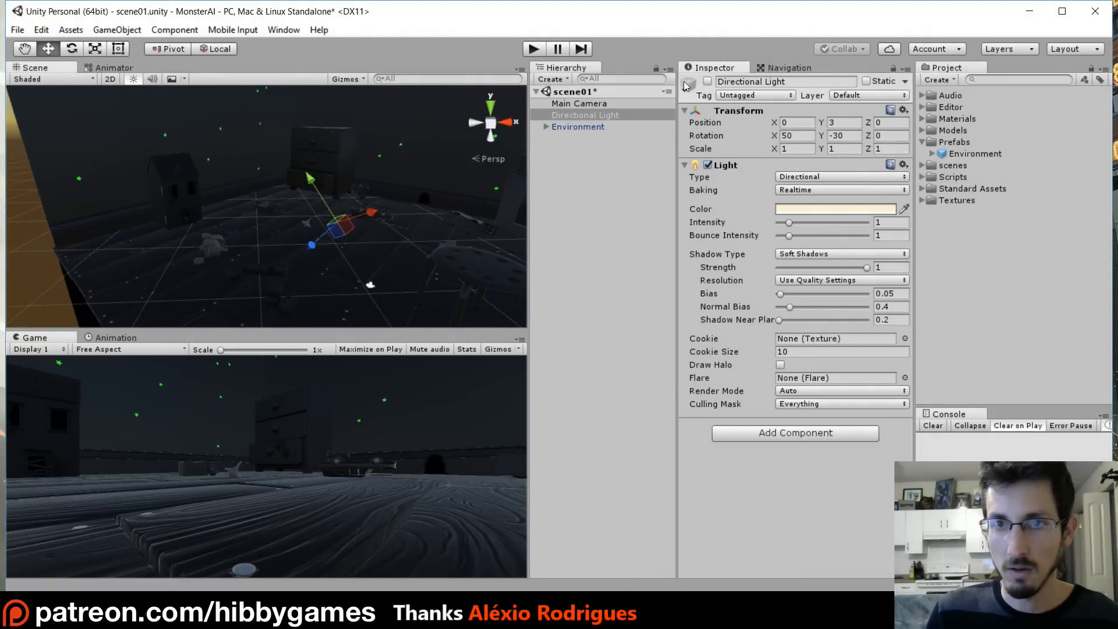
pyautogui.click(708, 81)
pyautogui.moveTo(364, 292); pyautogui.dragTo(302, 243, button='right')
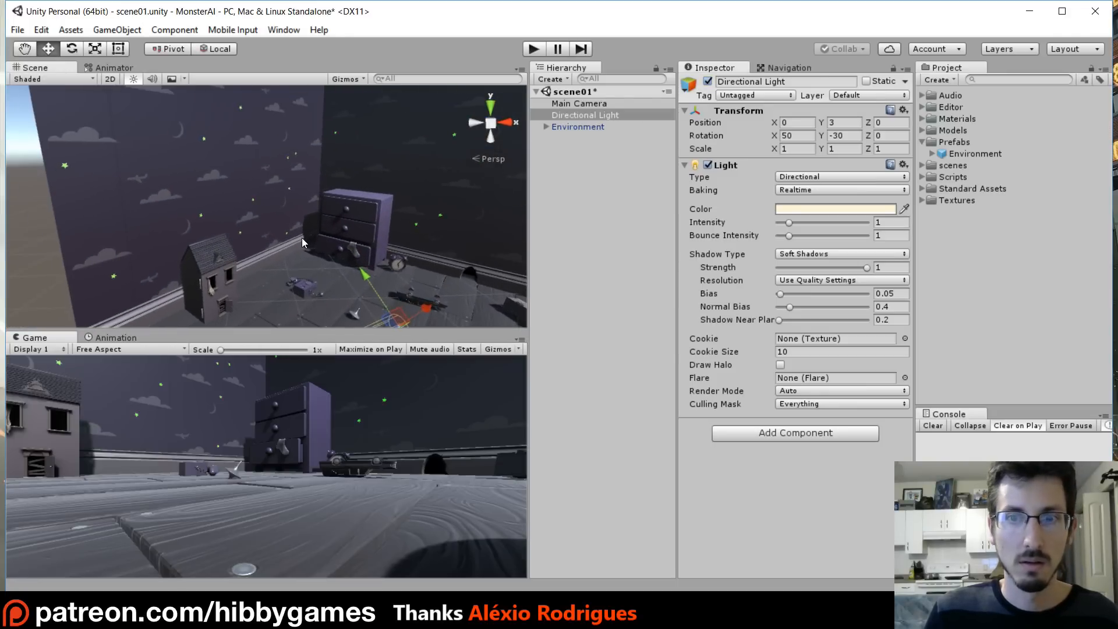
# - Create an empty GameObject in the hierarchy and reset its transform to the origin
pyautogui.click(570, 153)
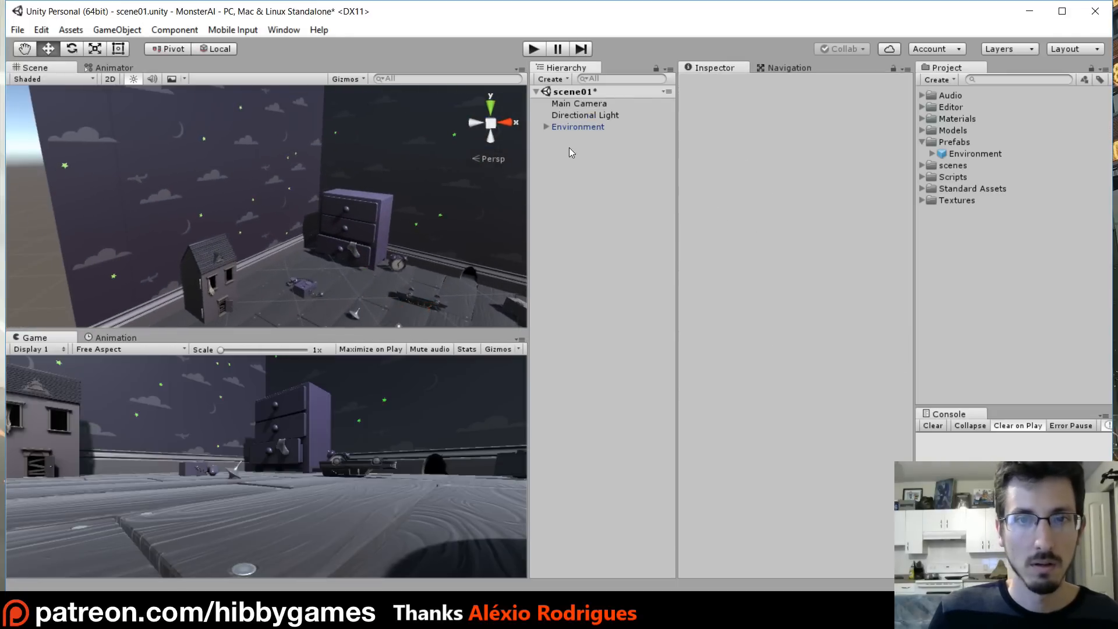
pyautogui.click(561, 78)
pyautogui.click(566, 96)
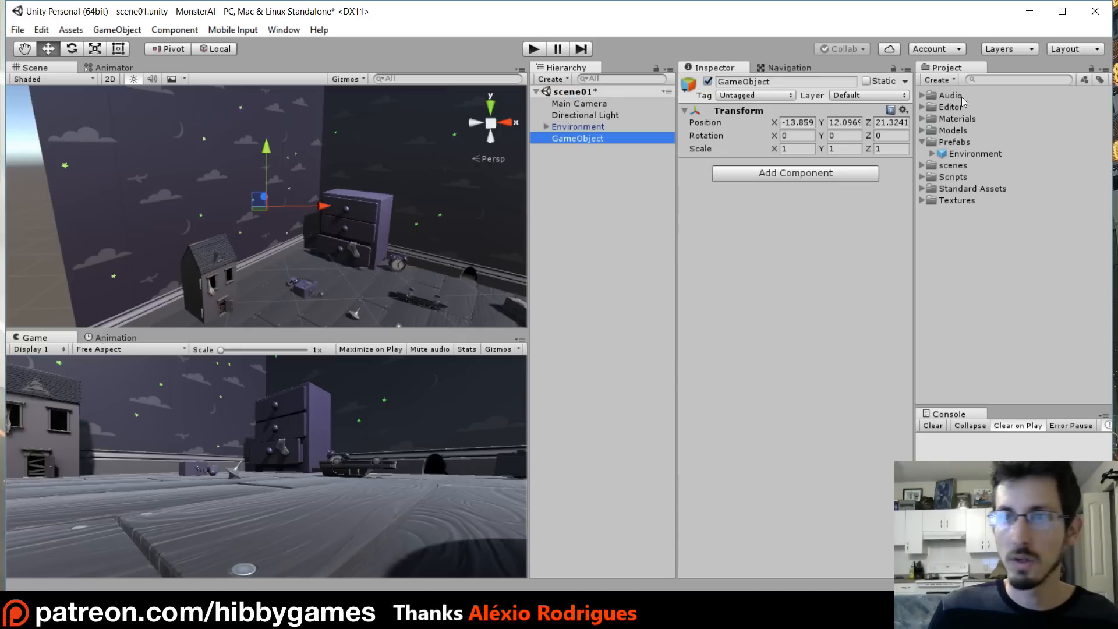
pyautogui.click(904, 110)
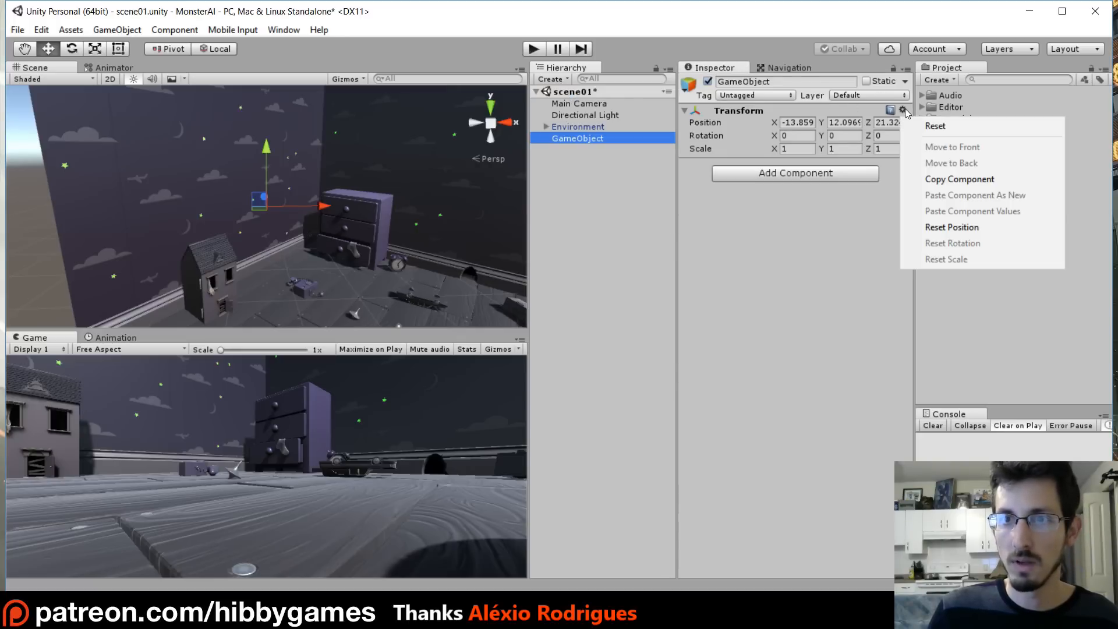
pyautogui.click(934, 126)
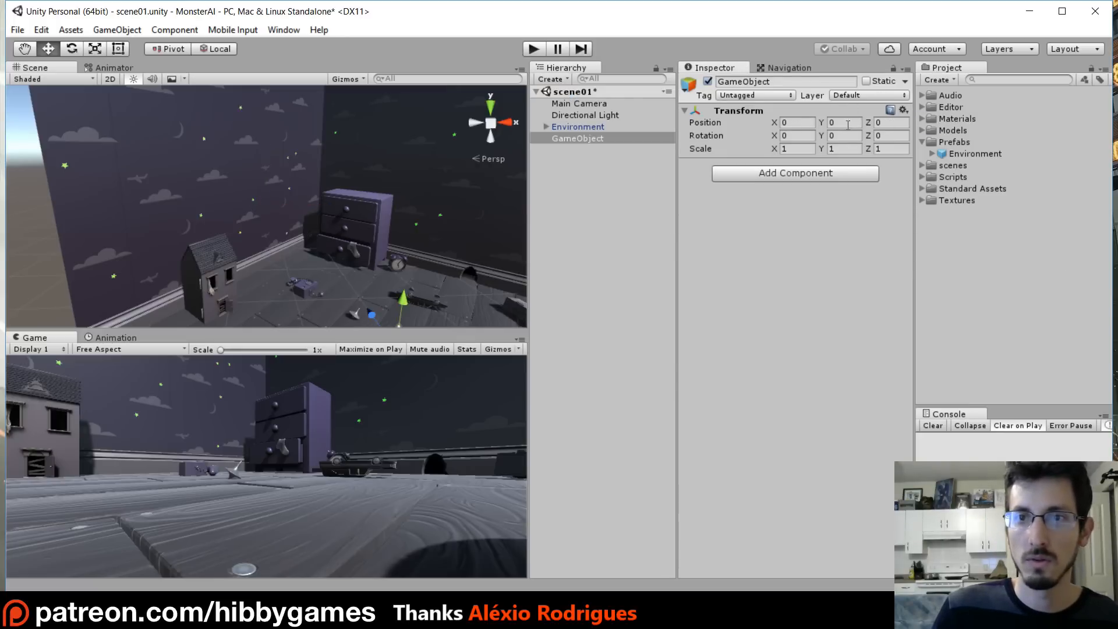
# - Rename the empty GameObject to environments
pyautogui.click(575, 141)
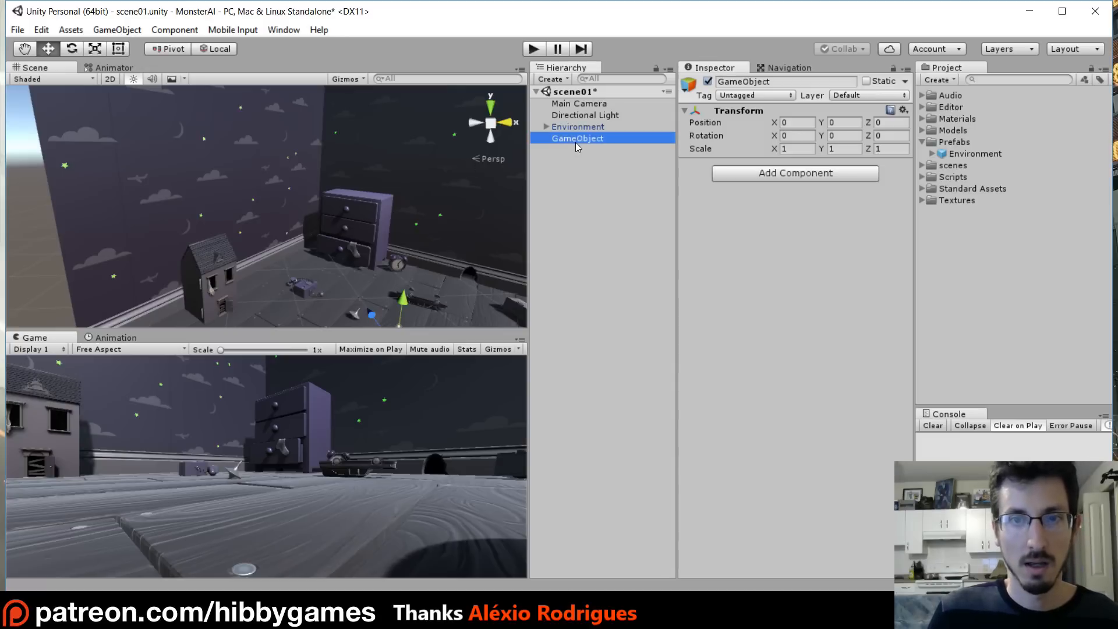
pyautogui.click(569, 140)
pyautogui.write('e')
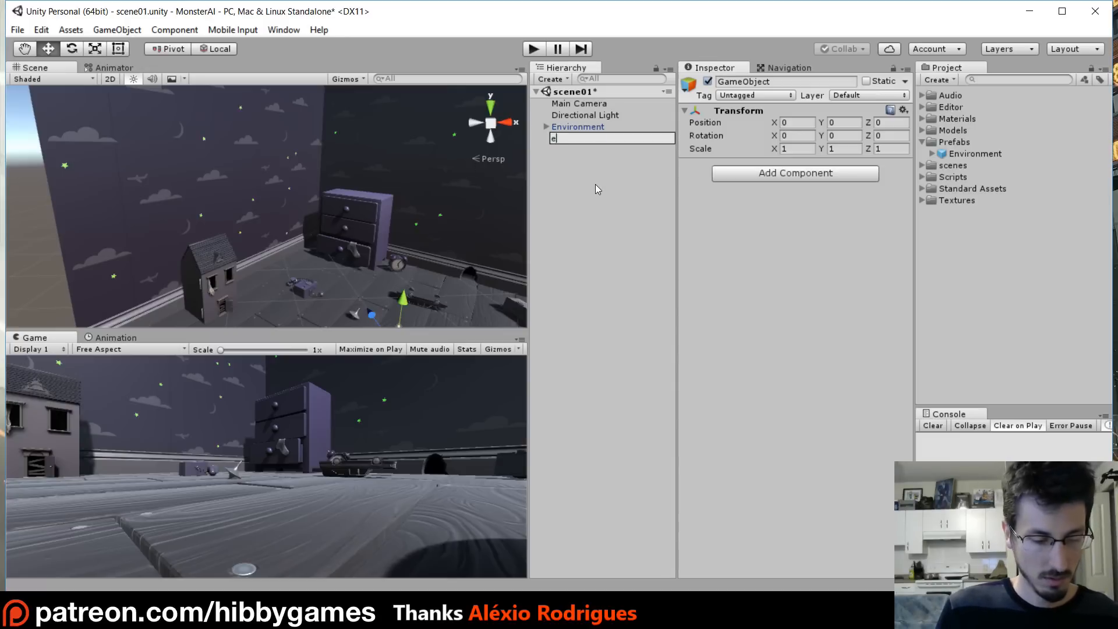
pyautogui.write('nvironments')
pyautogui.press('Return')
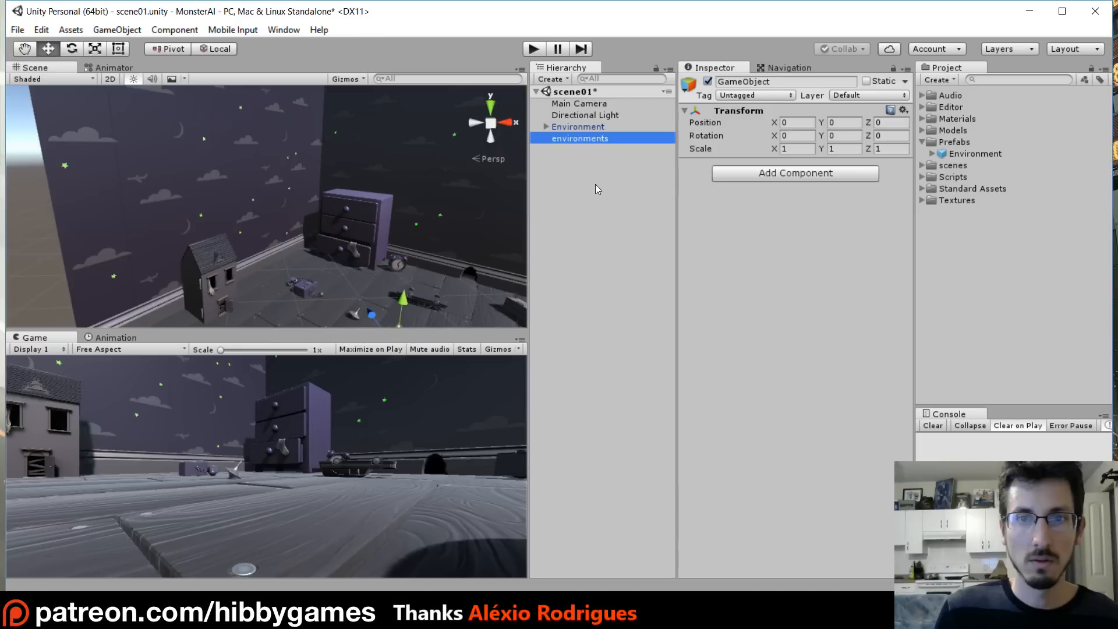
# - Parent the Environment prefab instance under the environments object
pyautogui.click(573, 127)
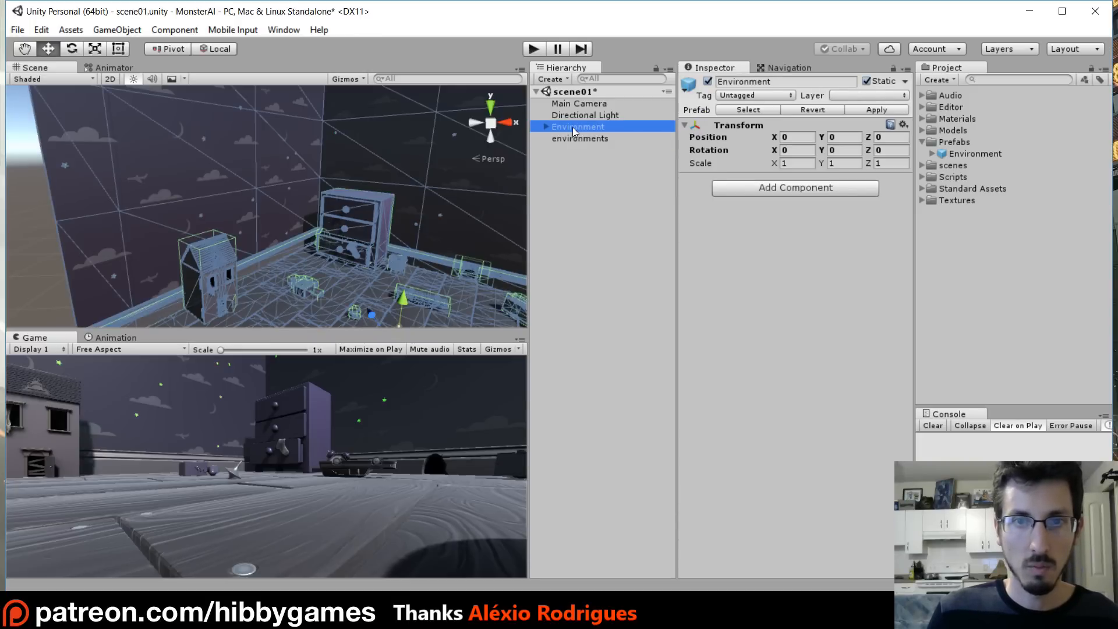
pyautogui.moveTo(573, 127); pyautogui.dragTo(579, 140)
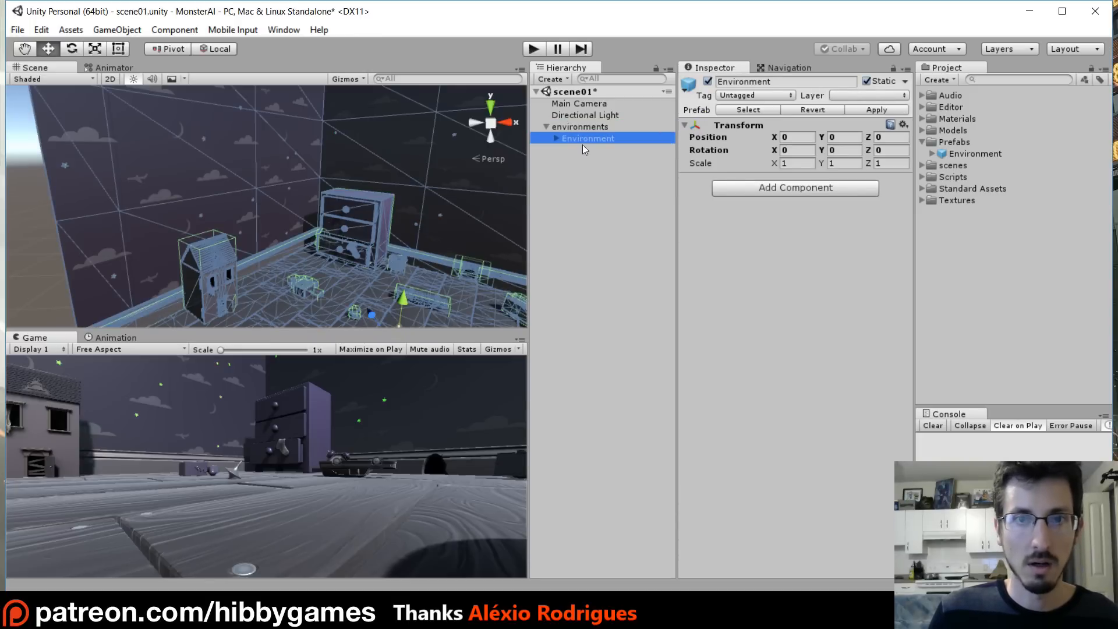
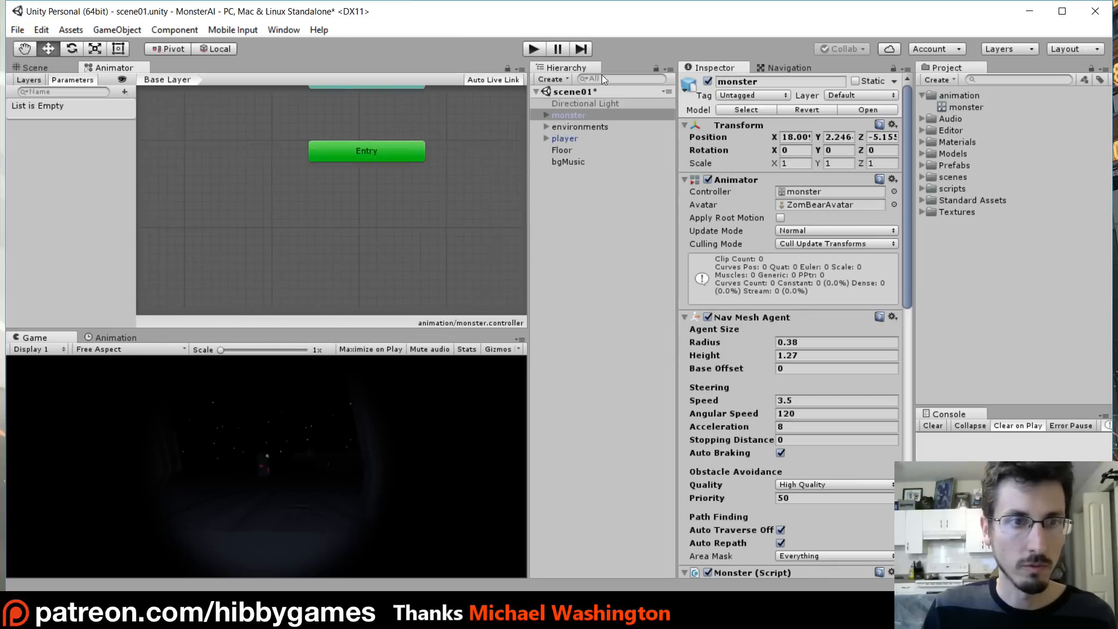
# - Open the Animator's parameters list and look up the parameter name used in the monster script
pyautogui.click(33, 79)
pyautogui.click(70, 80)
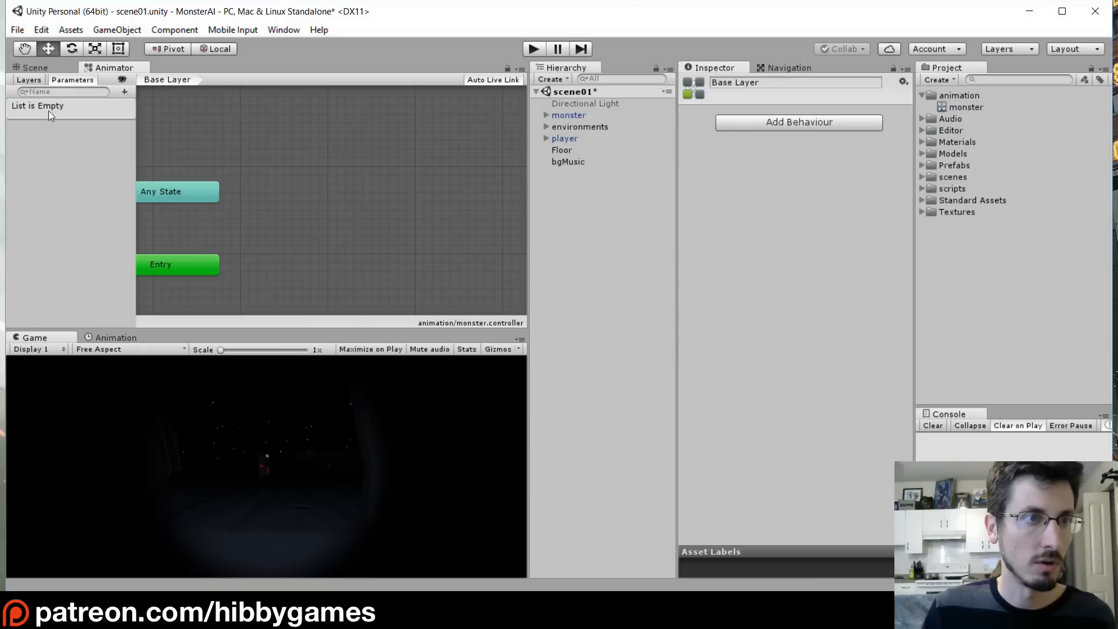
pyautogui.click(125, 91)
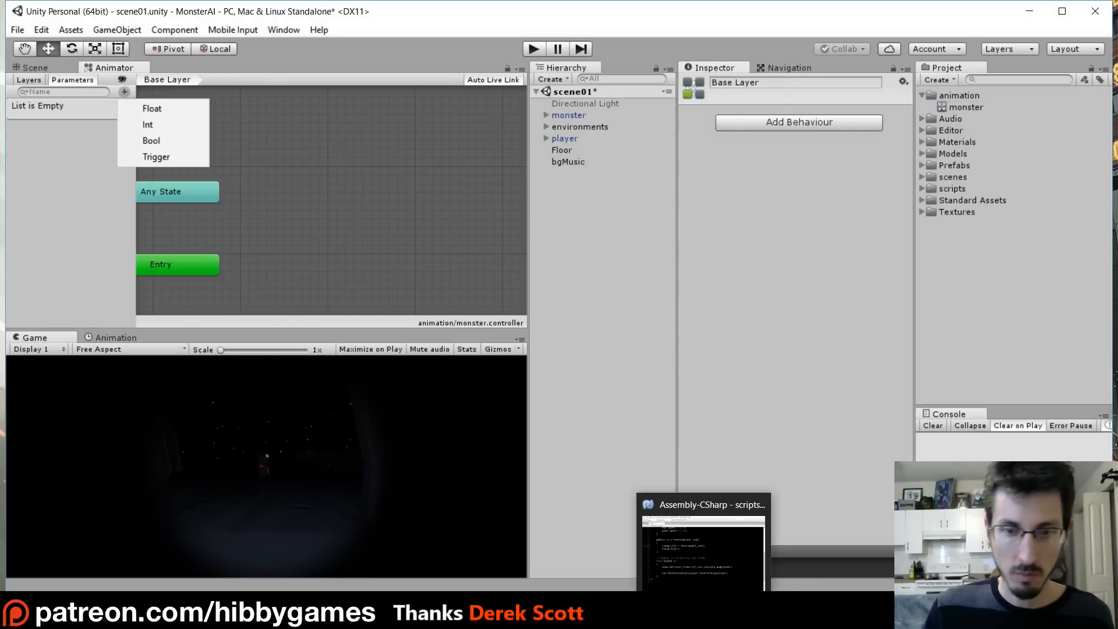
pyautogui.click(705, 611)
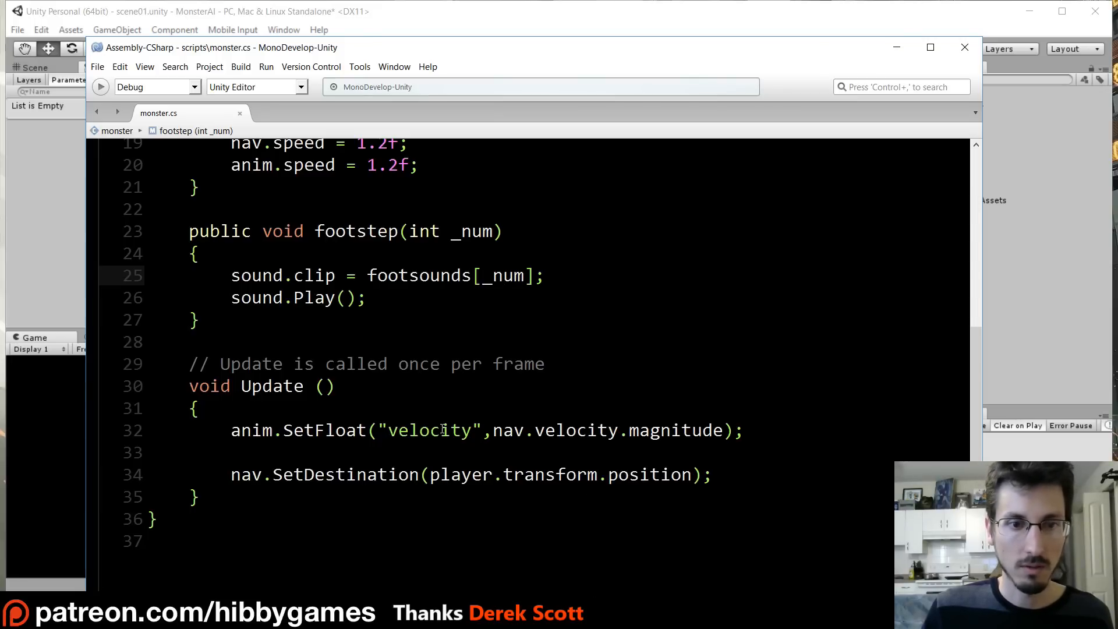
pyautogui.doubleClick(401, 431)
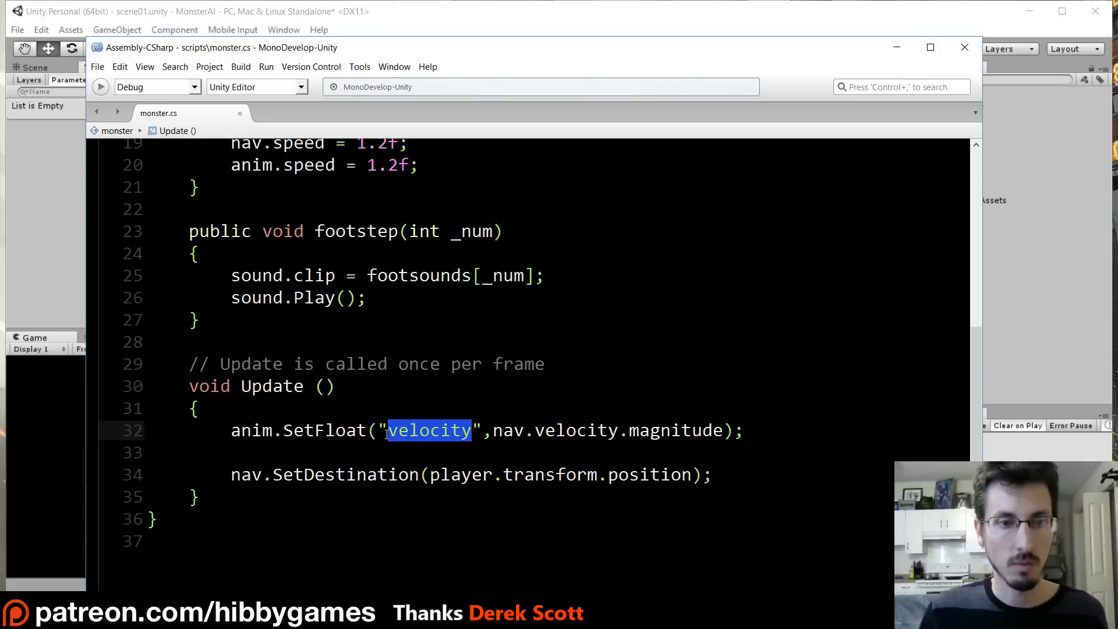
pyautogui.click(432, 431)
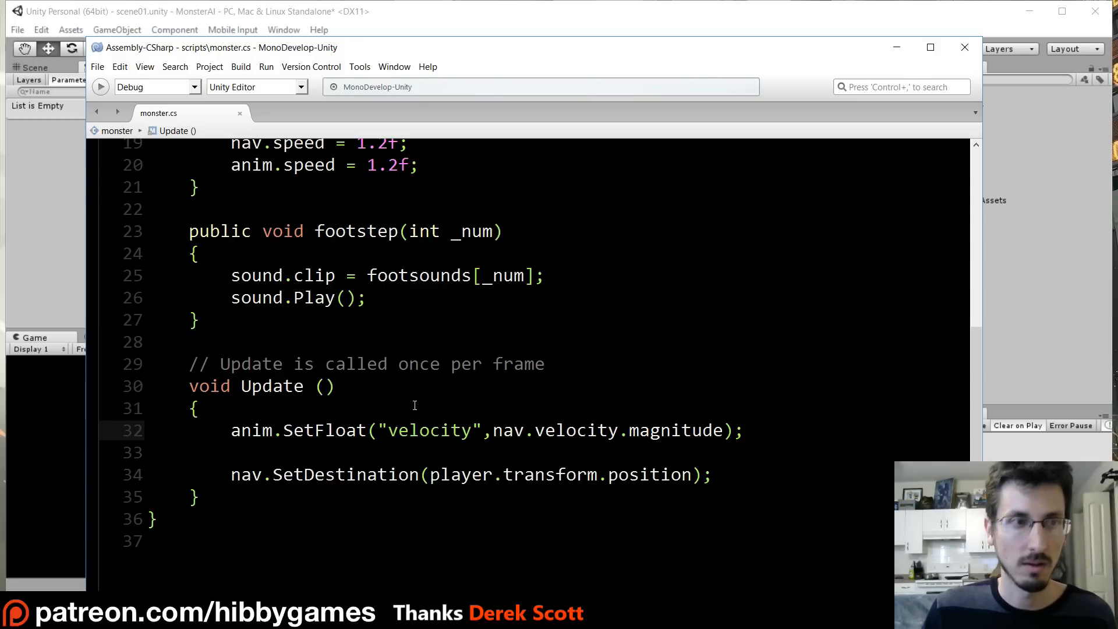
# - Add a Float parameter named velocity to the monster animator controller
pyautogui.click(57, 159)
pyautogui.click(127, 92)
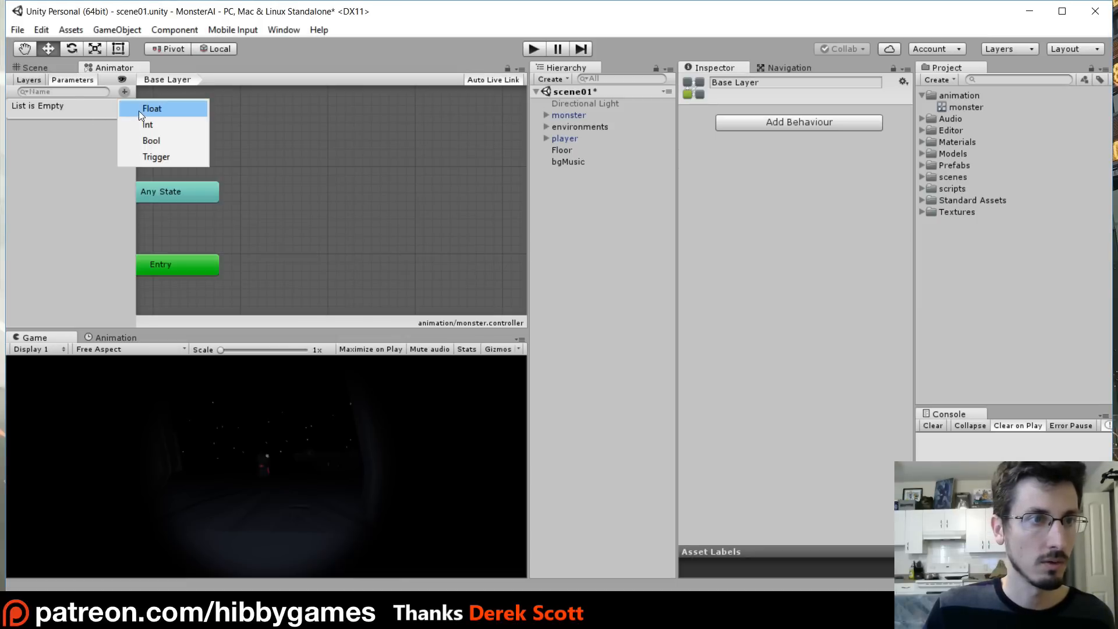
pyautogui.click(138, 108)
pyautogui.write('velocity')
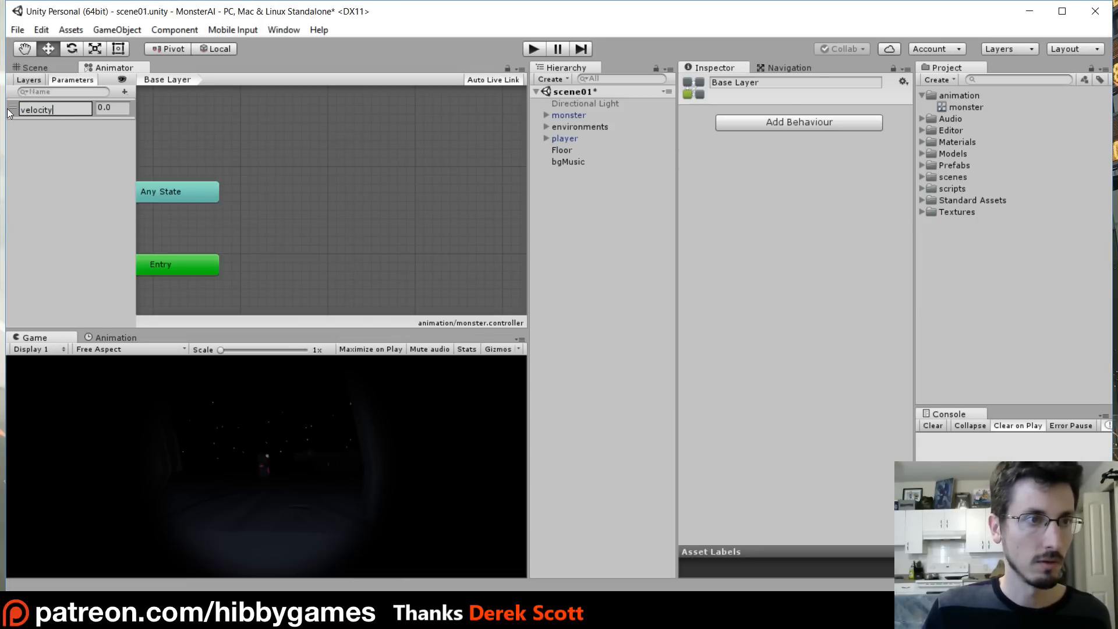
pyautogui.press('Return')
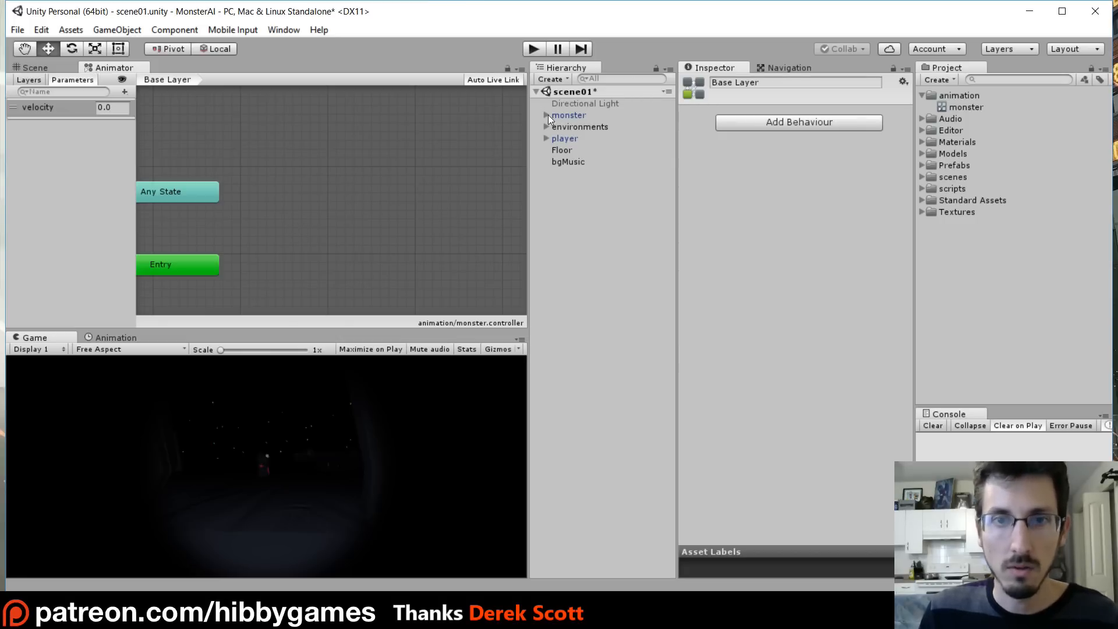
# - Select the Zombunny model and preview its Move and Idle animation clips
pyautogui.click(922, 153)
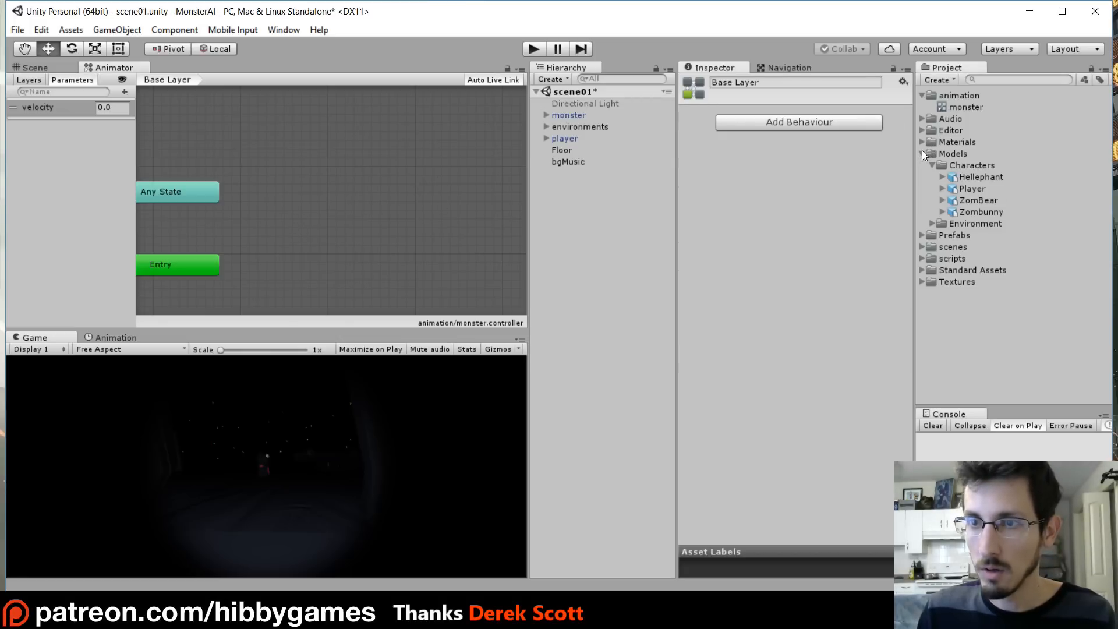
pyautogui.click(973, 200)
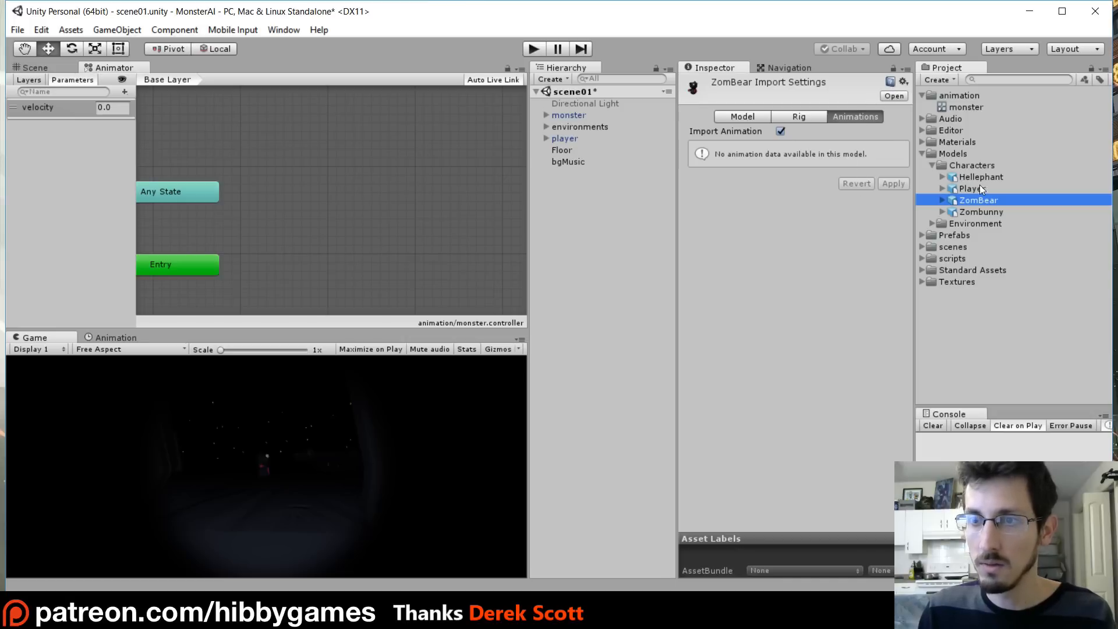
pyautogui.click(988, 212)
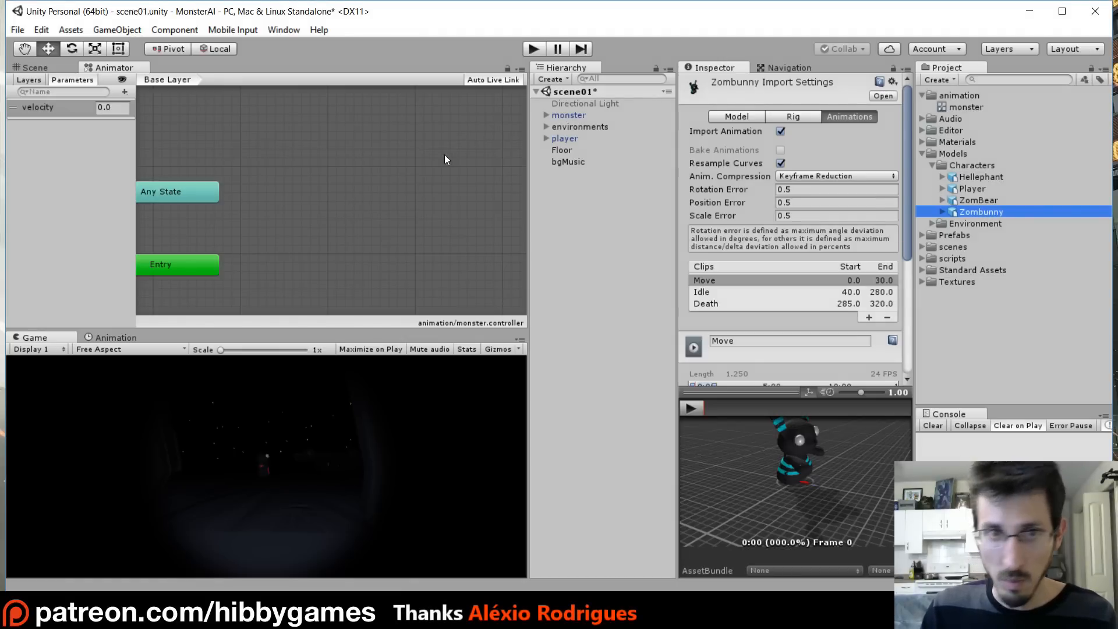
pyautogui.moveTo(906, 223); pyautogui.dragTo(903, 198)
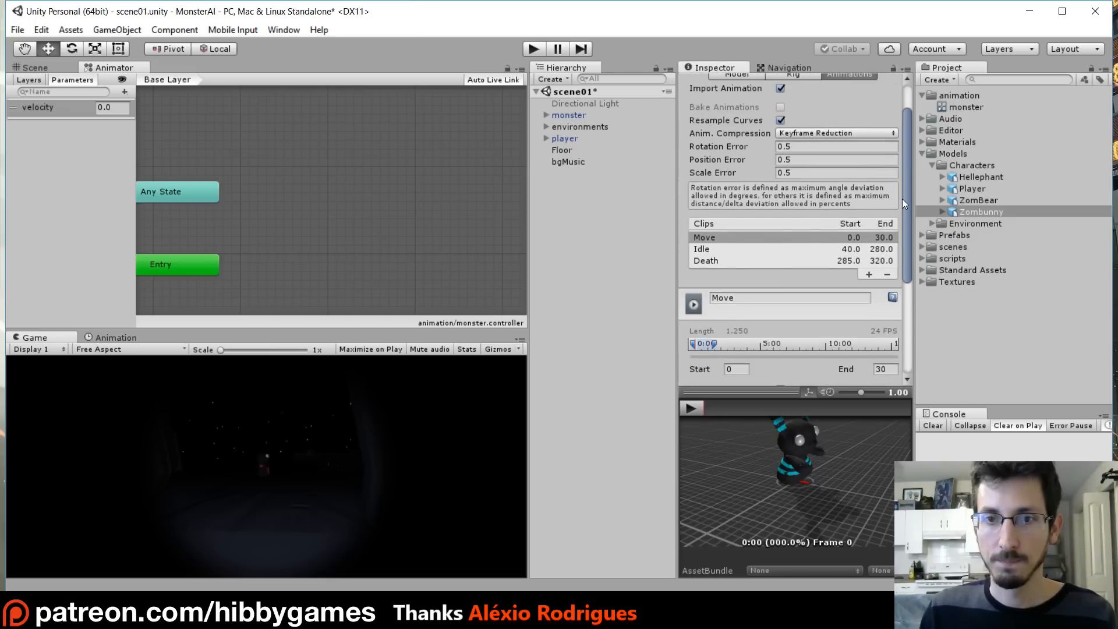
pyautogui.moveTo(909, 186); pyautogui.dragTo(908, 211)
pyautogui.click(692, 407)
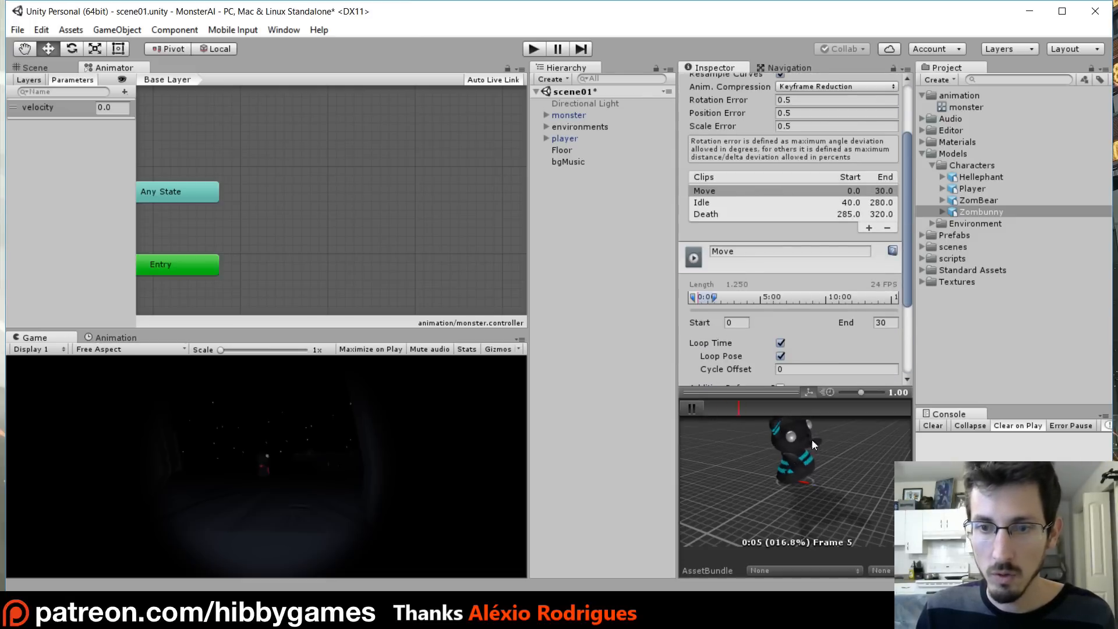
pyautogui.click(708, 206)
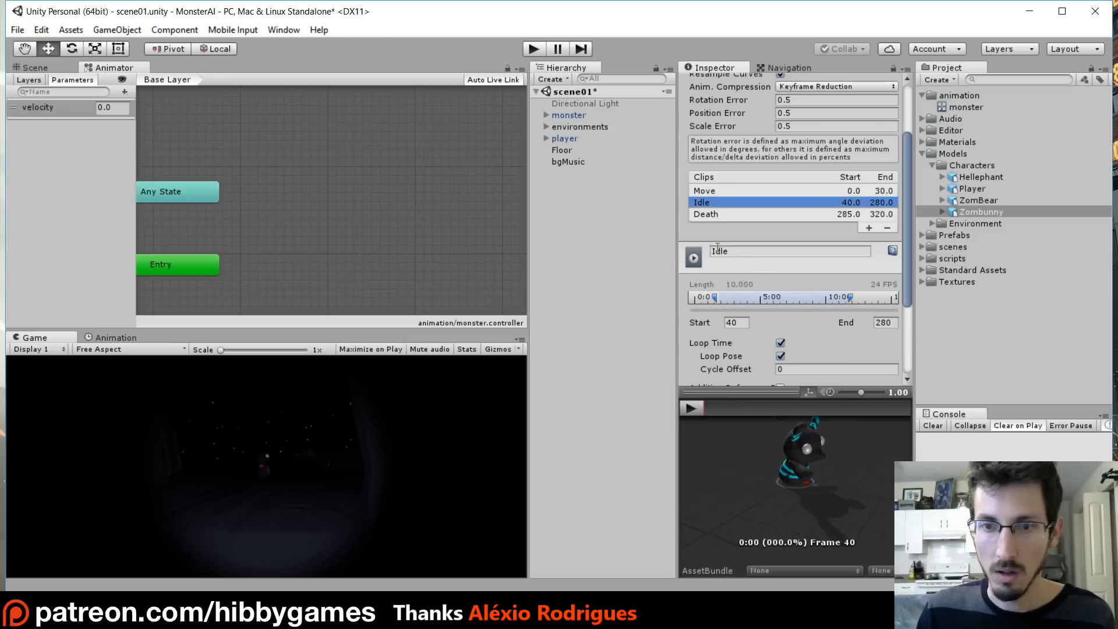
pyautogui.click(700, 407)
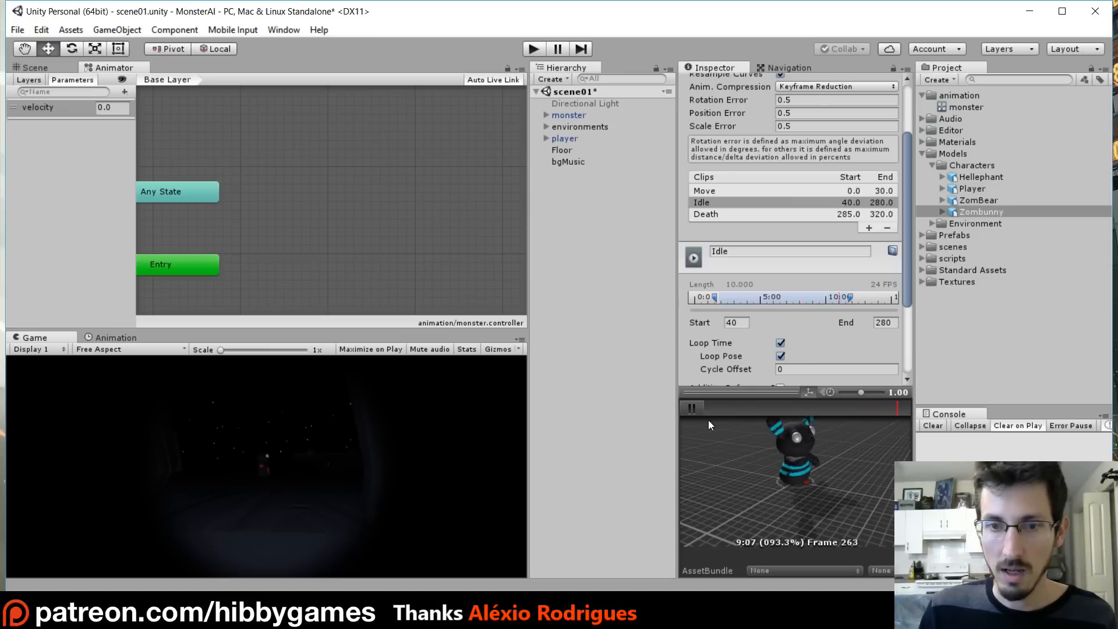
pyautogui.click(692, 409)
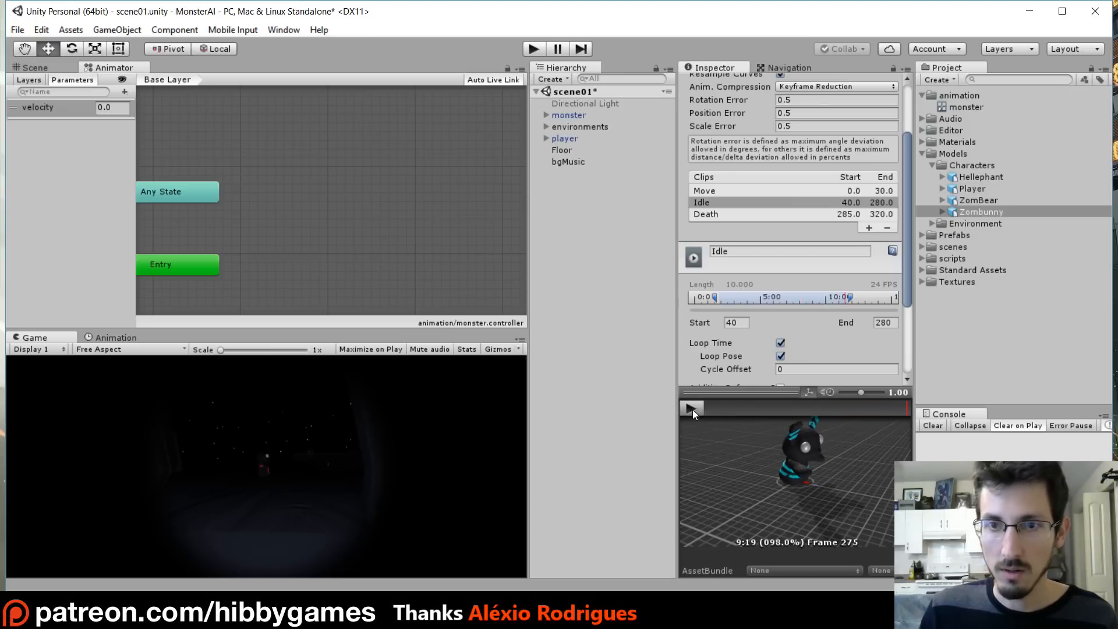
# - Add a new animation clip to the Zombunny model and name it listen
pyautogui.click(868, 229)
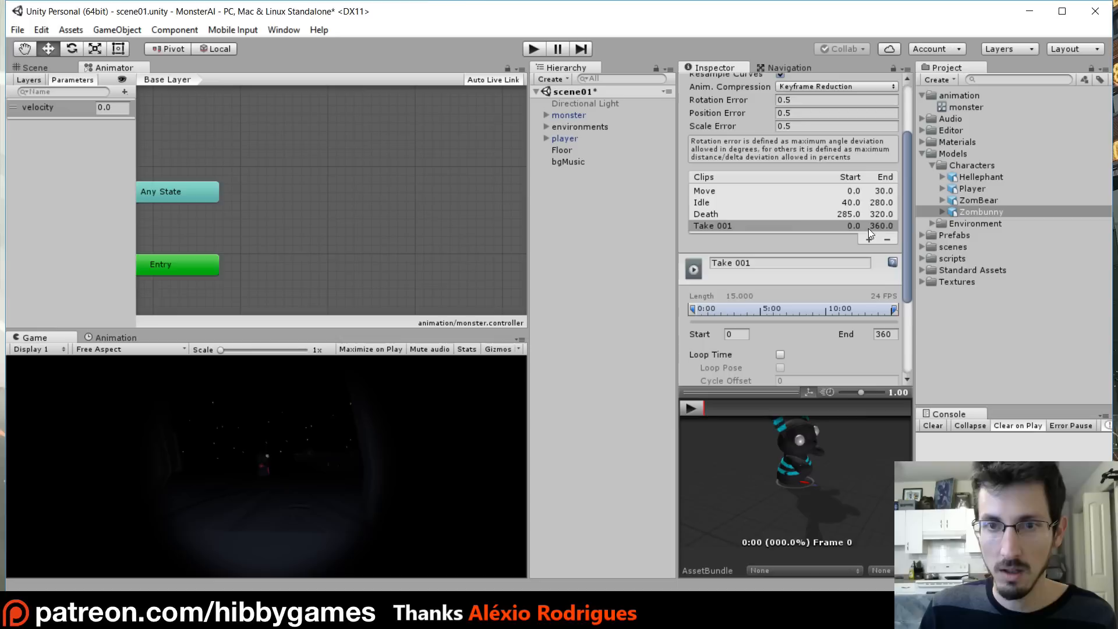
pyautogui.click(776, 263)
pyautogui.write('Iiste')
pyautogui.press('Return')
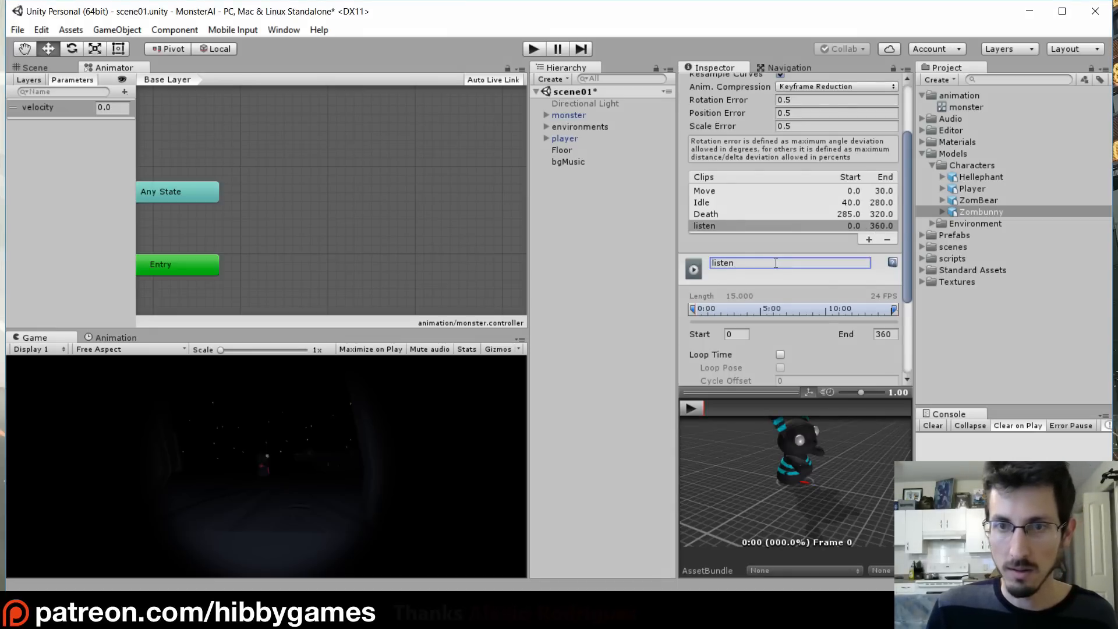
# - Set the listen clip's start frame to 170 and end frame to 230, then preview it
pyautogui.scroll(-3, 778, 257)
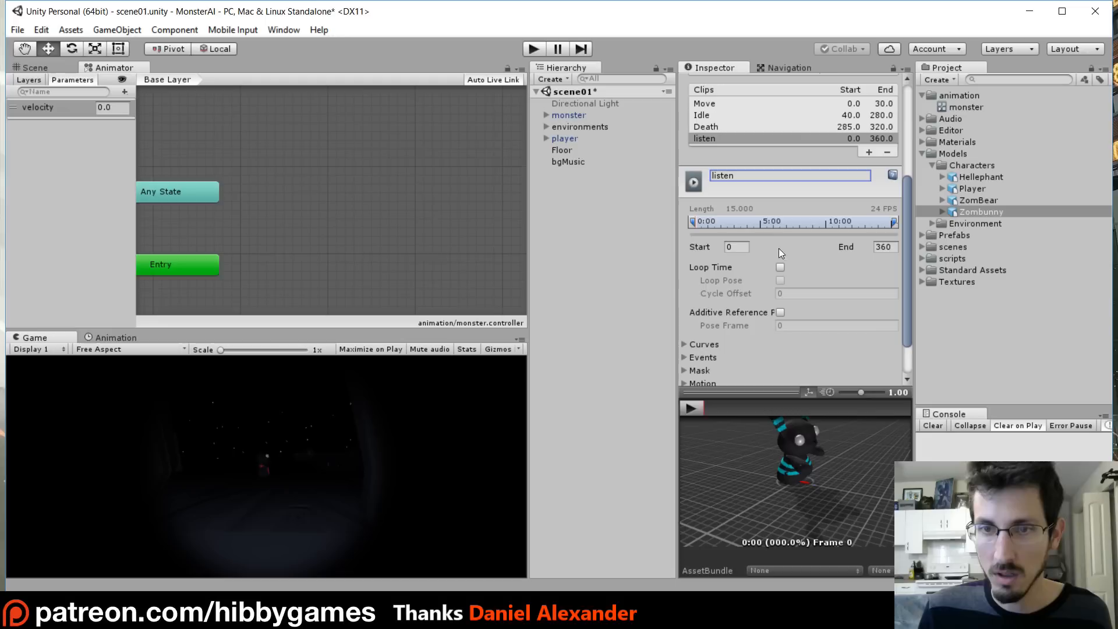
pyautogui.click(734, 247)
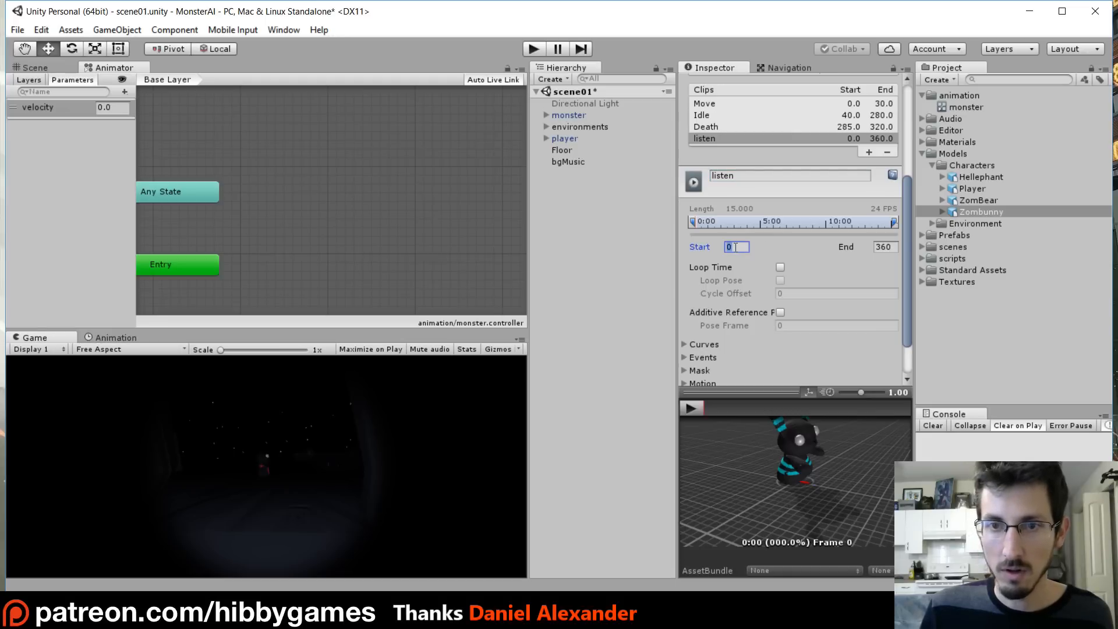
pyautogui.write('170')
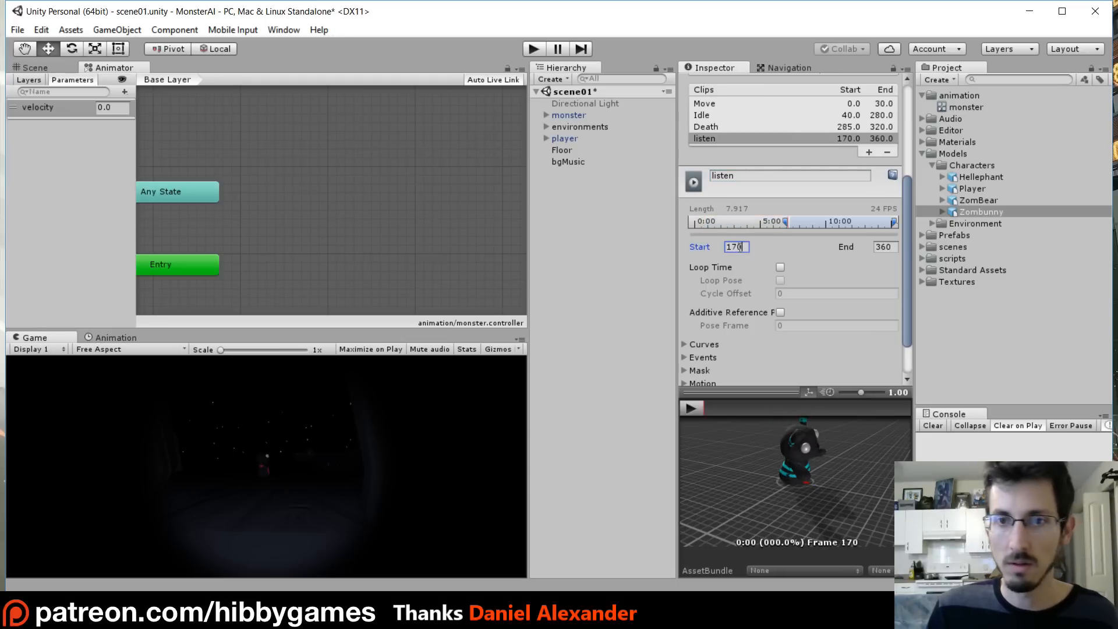
pyautogui.click(896, 247)
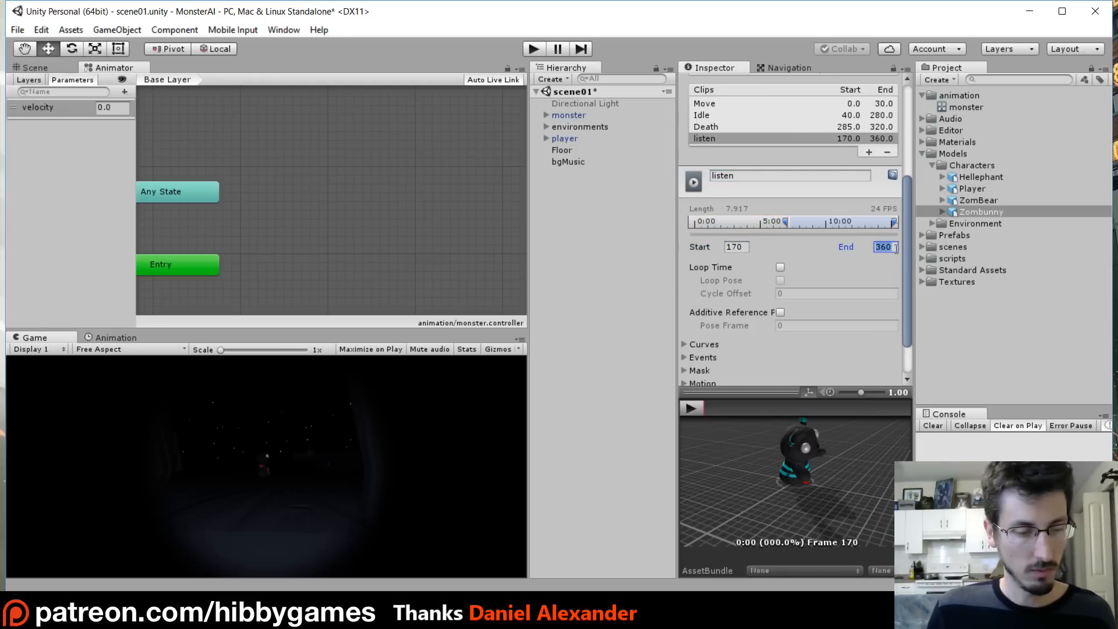
pyautogui.write('230')
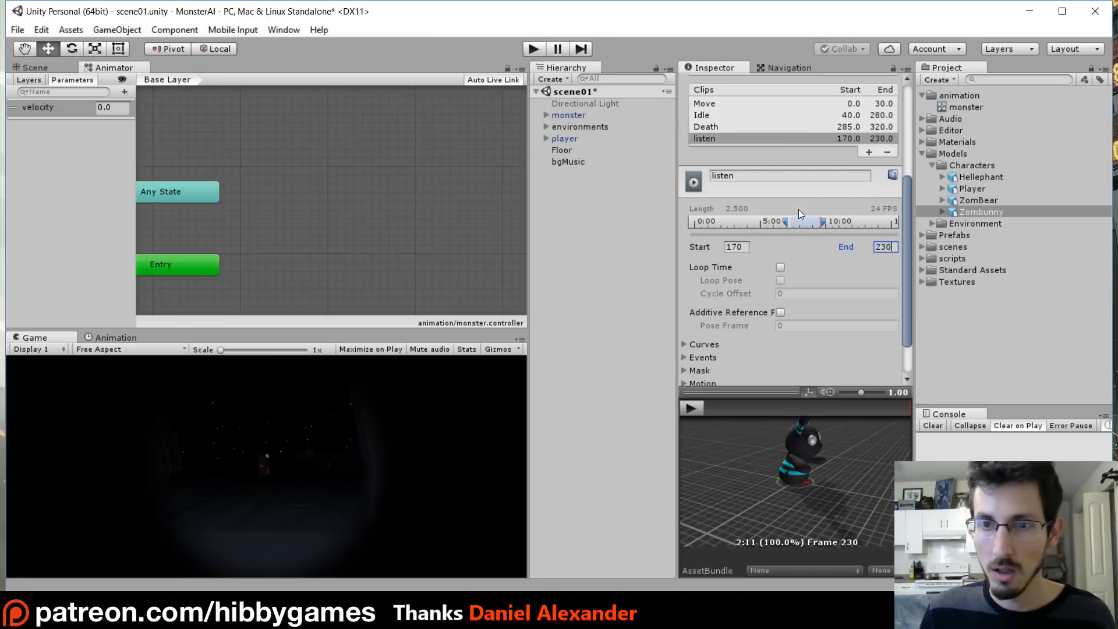
pyautogui.click(685, 407)
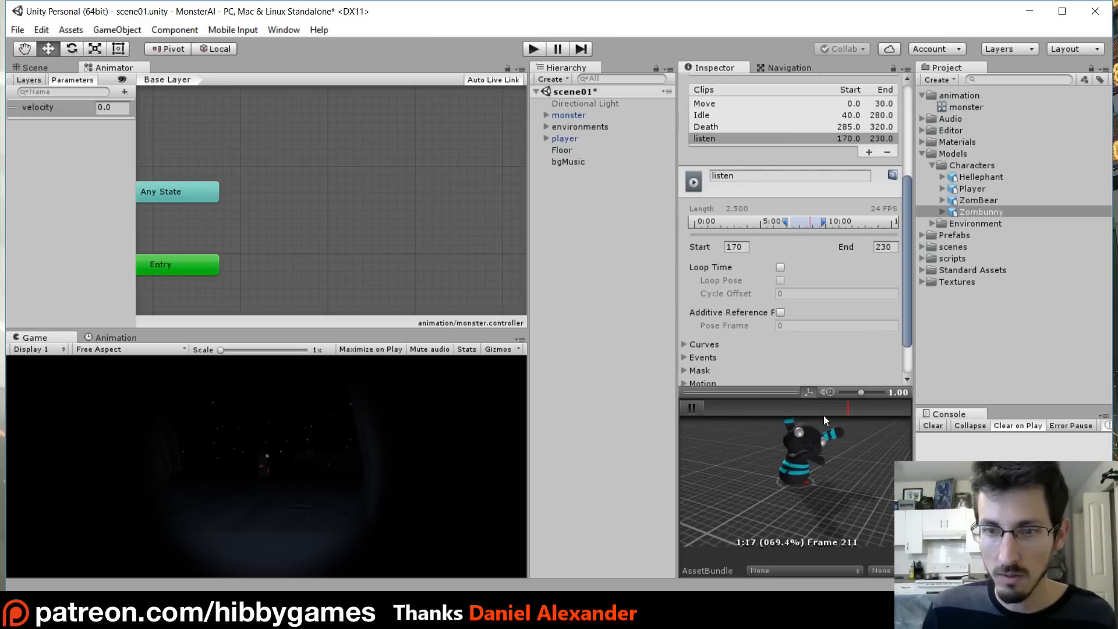
# - Enable Loop Time and Loop Pose for the listen clip and apply the import settings
pyautogui.click(780, 267)
pyautogui.click(781, 280)
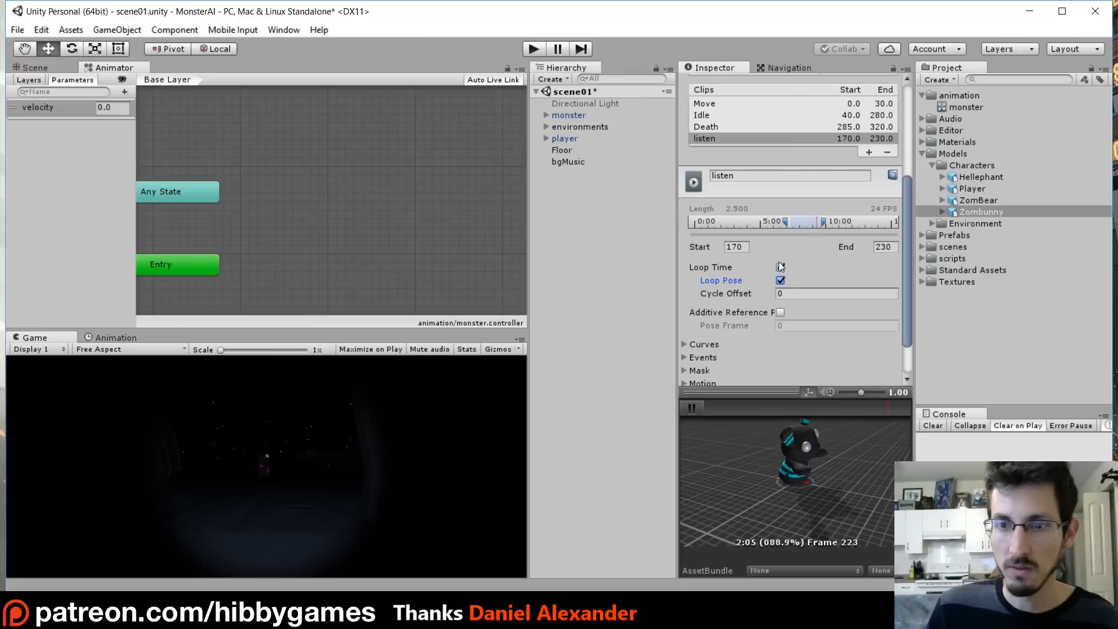
pyautogui.moveTo(906, 244); pyautogui.dragTo(906, 315)
pyautogui.click(885, 367)
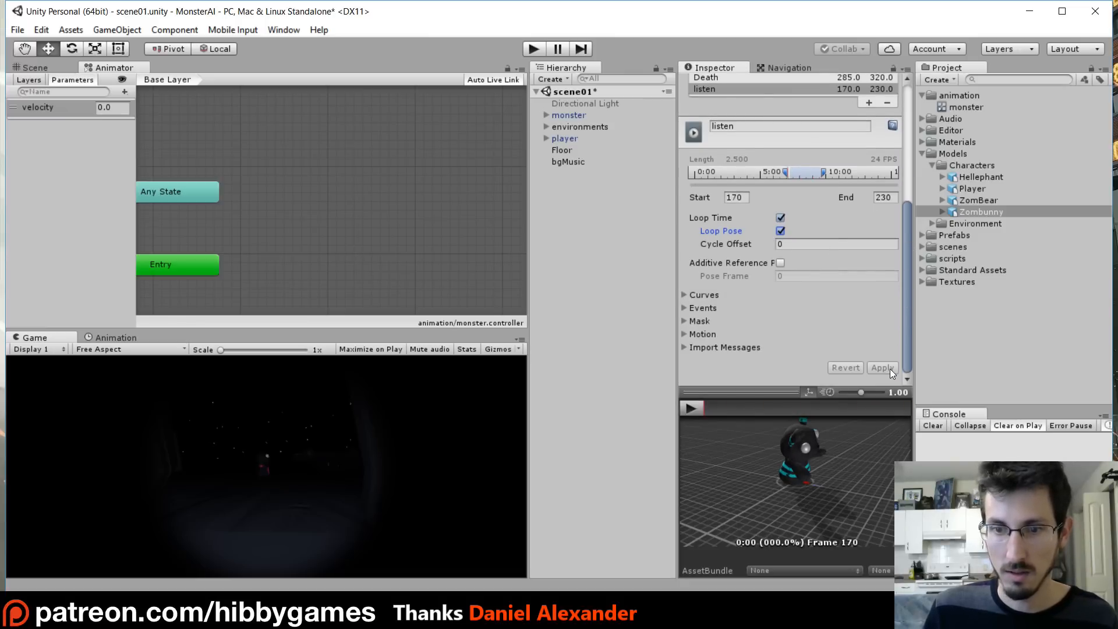
# - Select the Move clip, preview it, and check the footstep function in the monster script
pyautogui.scroll(3, 796, 264)
pyautogui.click(718, 142)
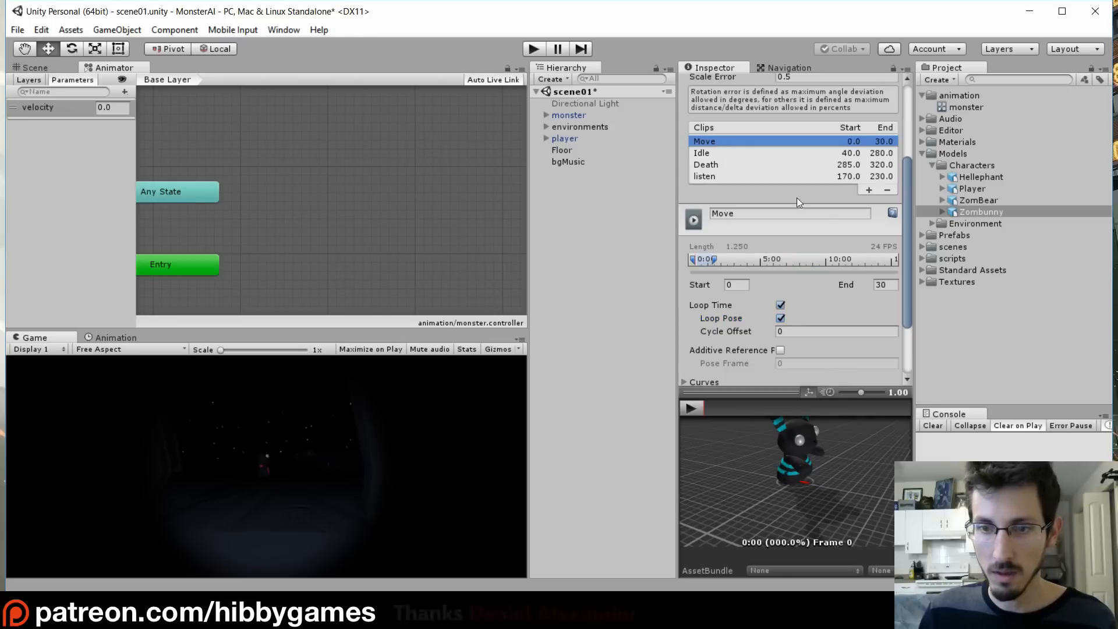
pyautogui.click(691, 408)
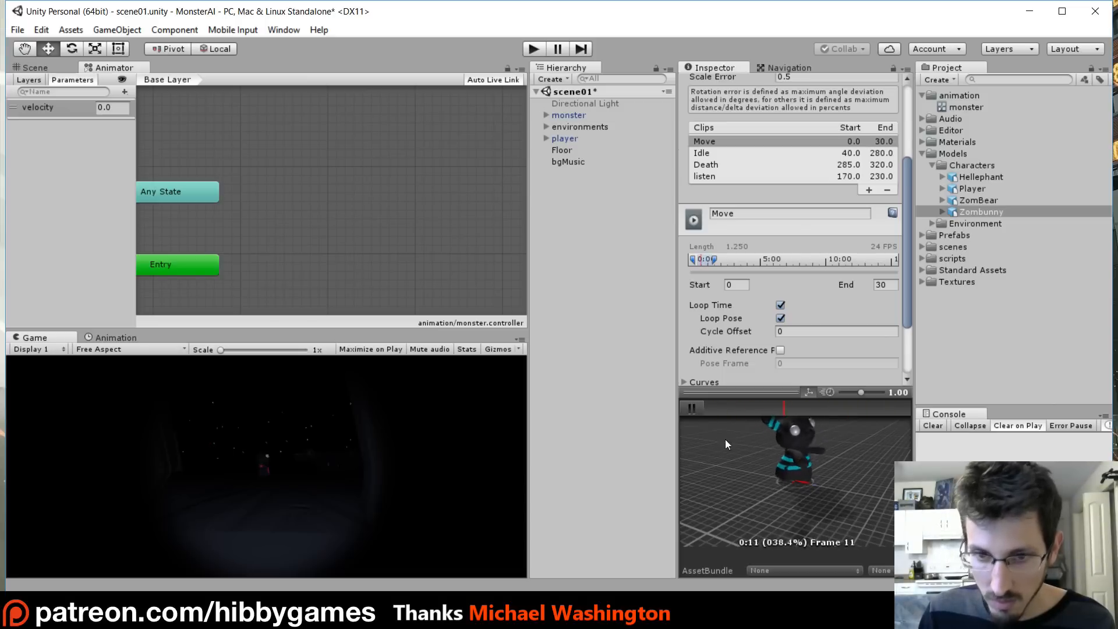
pyautogui.click(691, 407)
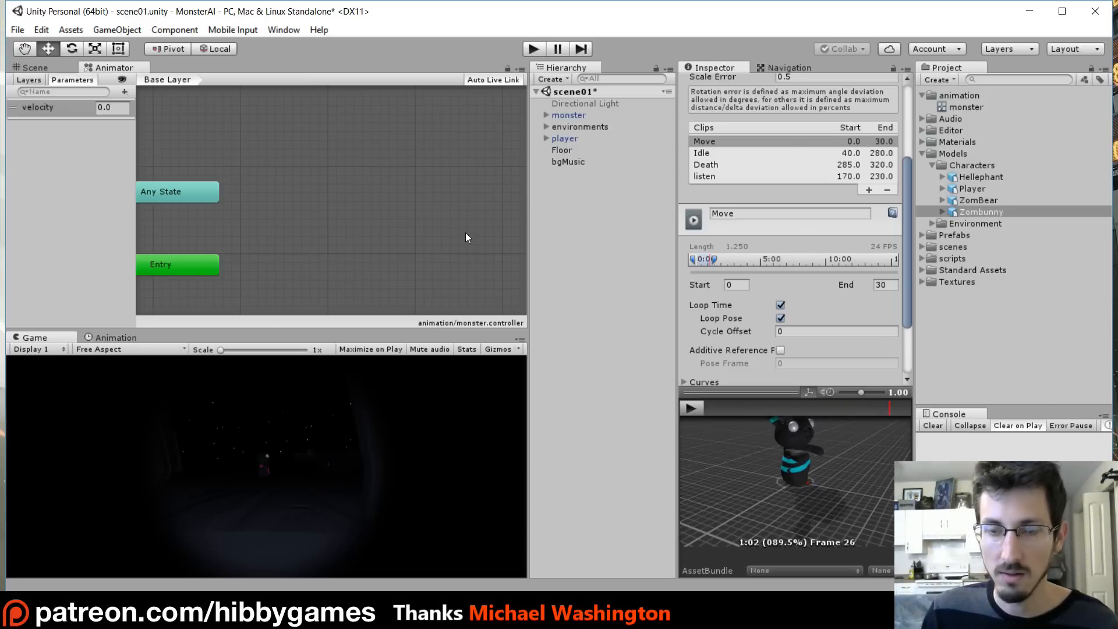
pyautogui.hotkey('alt', 'Tab')
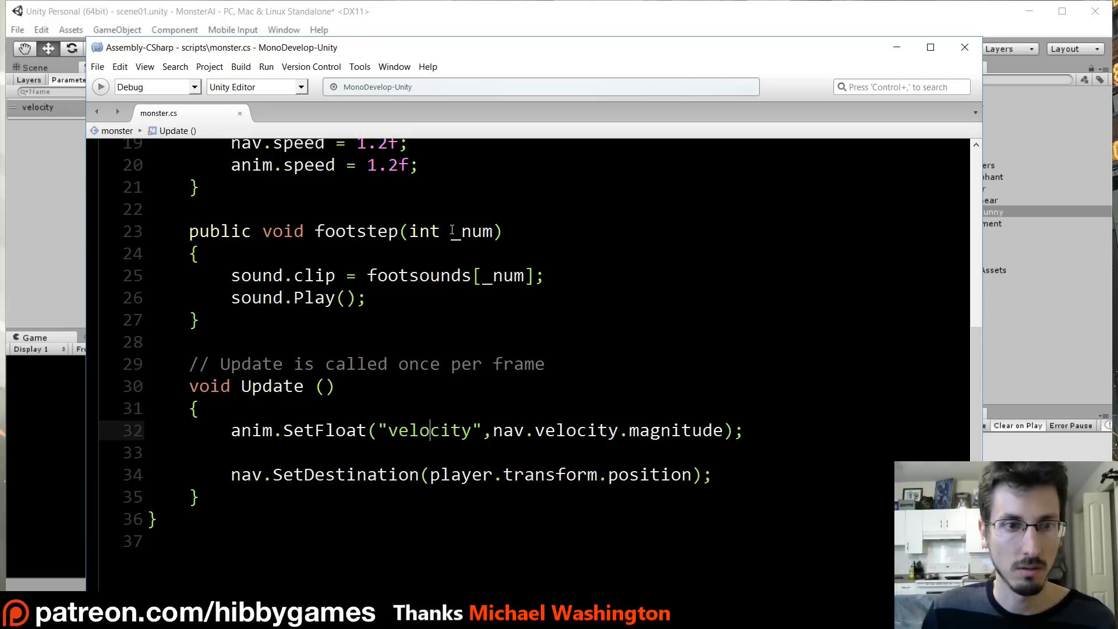
pyautogui.hotkey('alt', 'Tab')
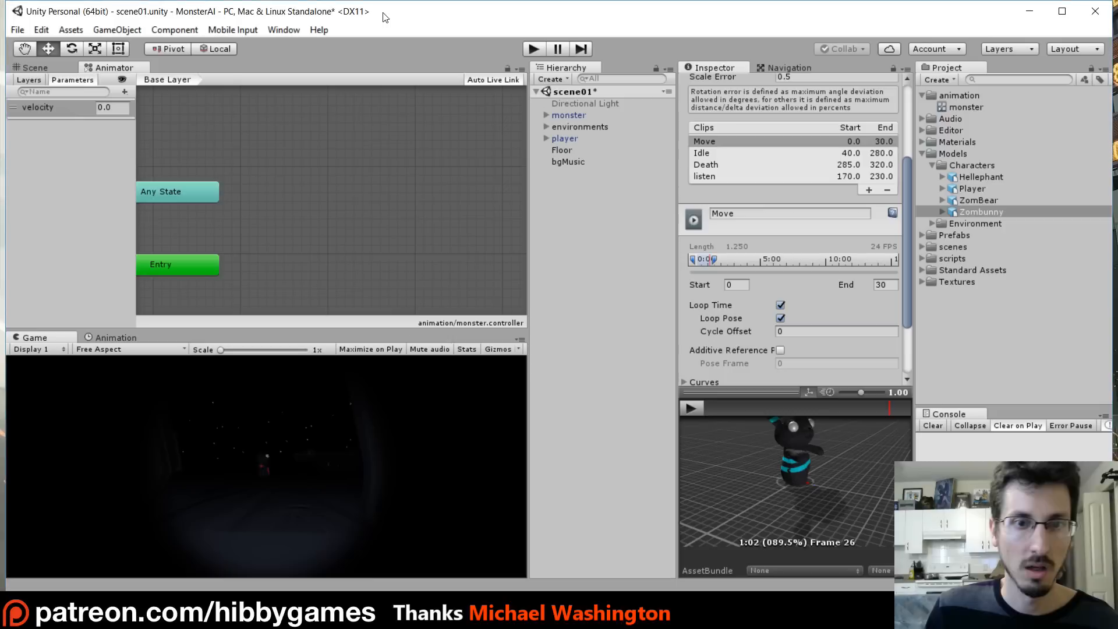
# - Add an animation event at frame 11 of the Move clip that calls the footstep function copied from the monster script
pyautogui.moveTo(757, 408); pyautogui.dragTo(781, 409)
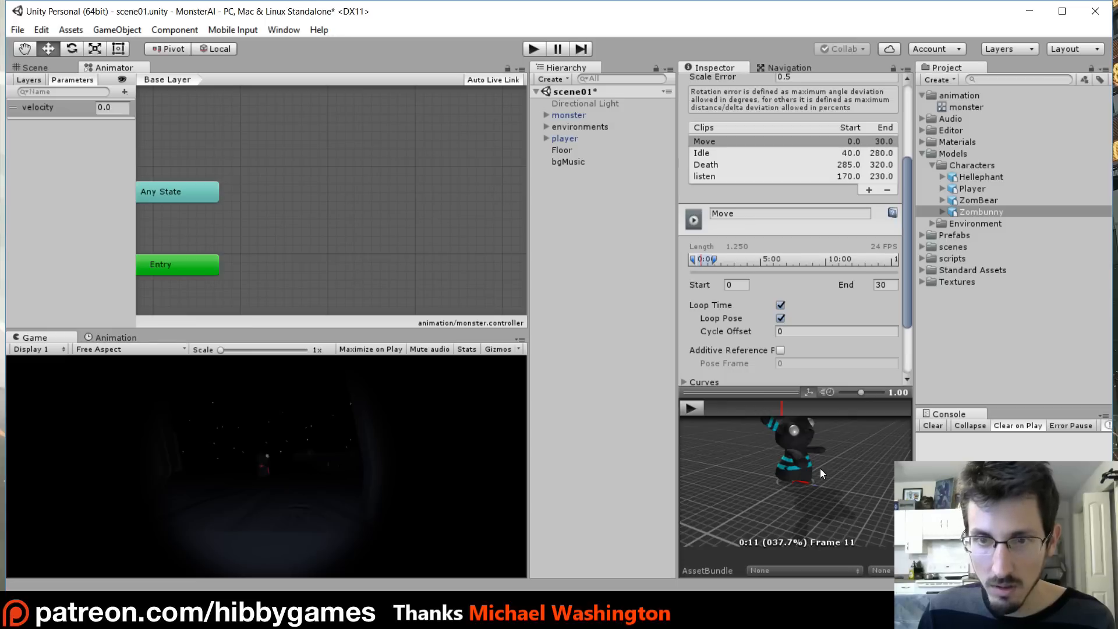
pyautogui.moveTo(903, 283); pyautogui.dragTo(906, 335)
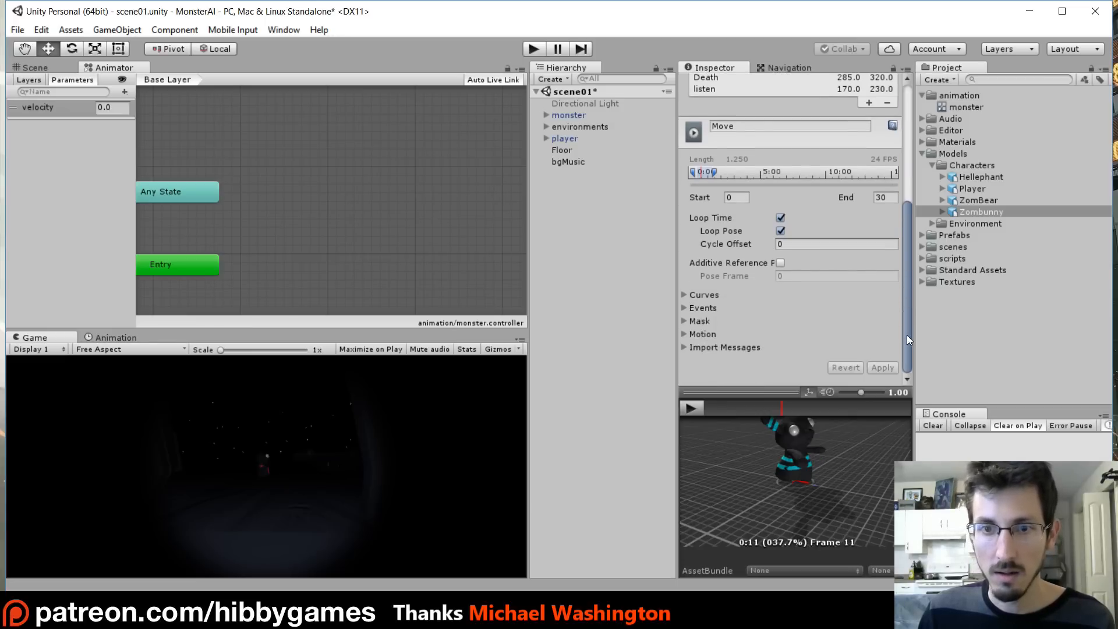
pyautogui.click(684, 309)
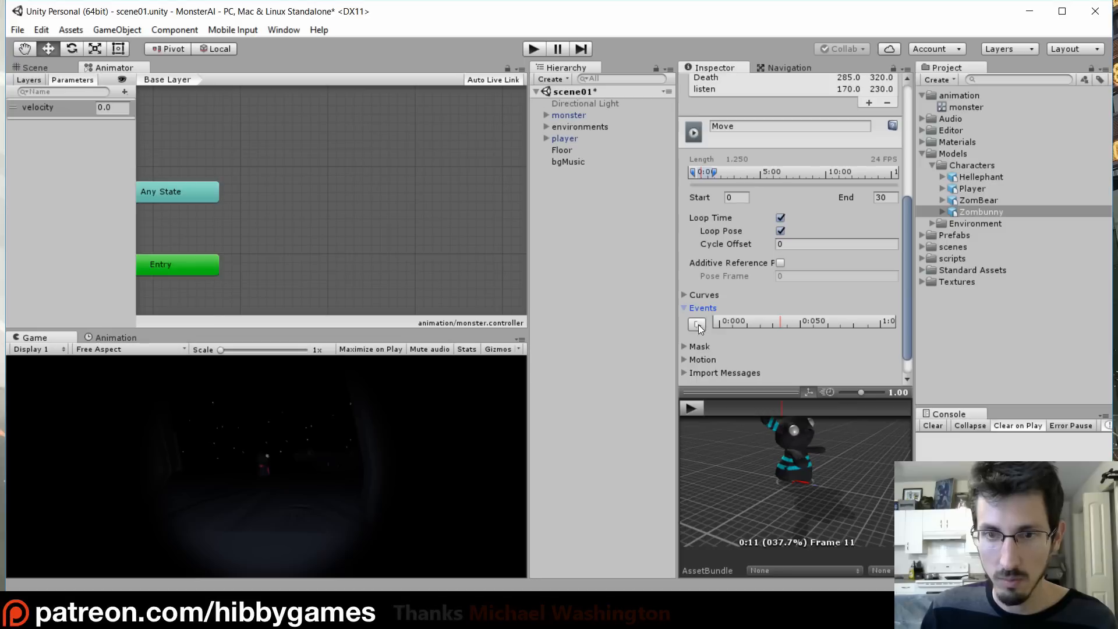
pyautogui.click(697, 324)
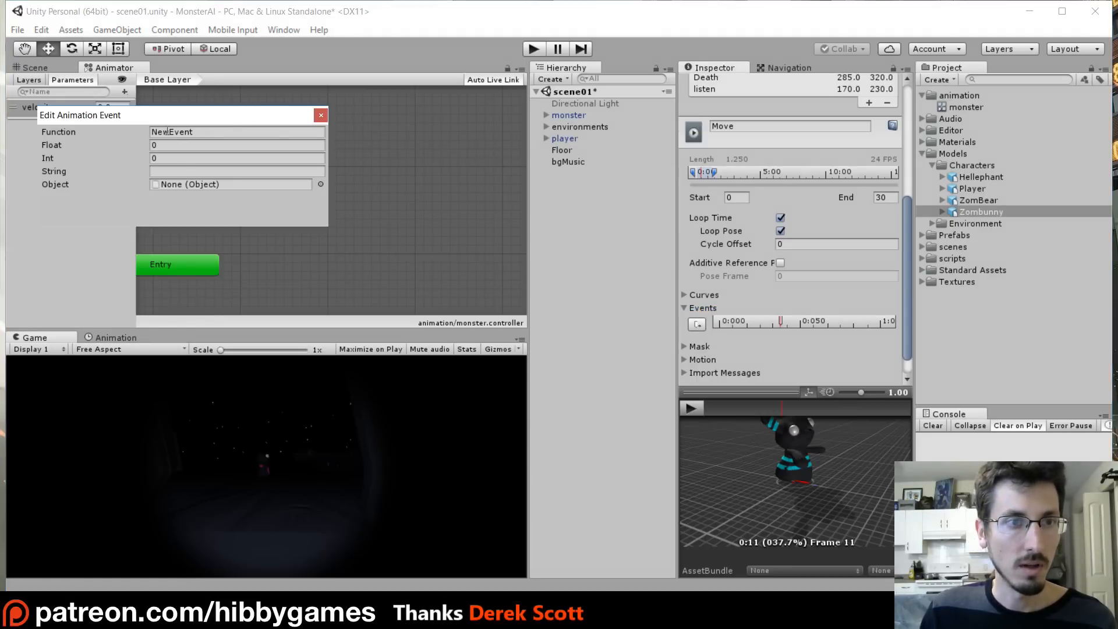
pyautogui.click(704, 616)
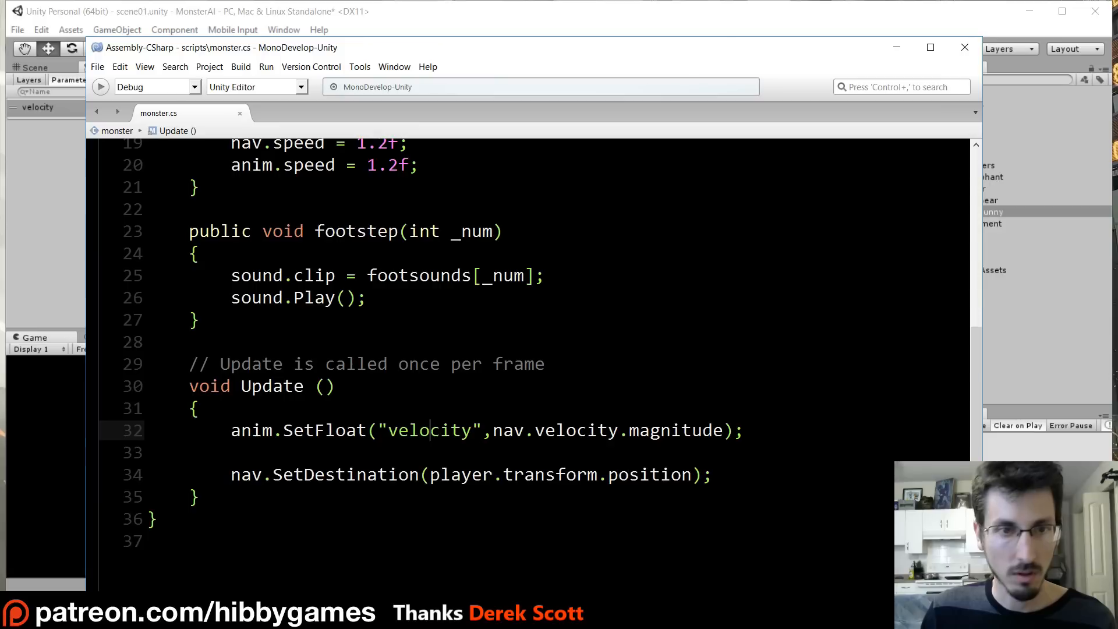
pyautogui.doubleClick(356, 233)
pyautogui.hotkey('ctrl', 'c')
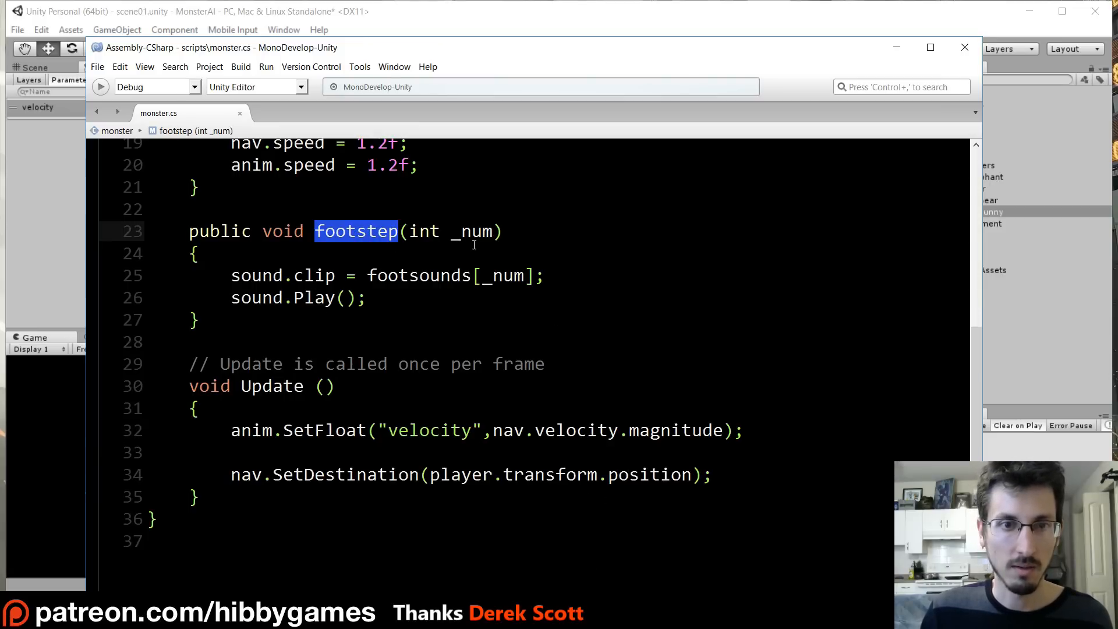
pyautogui.click(667, 615)
pyautogui.click(200, 131)
pyautogui.hotkey('ctrl', 'v')
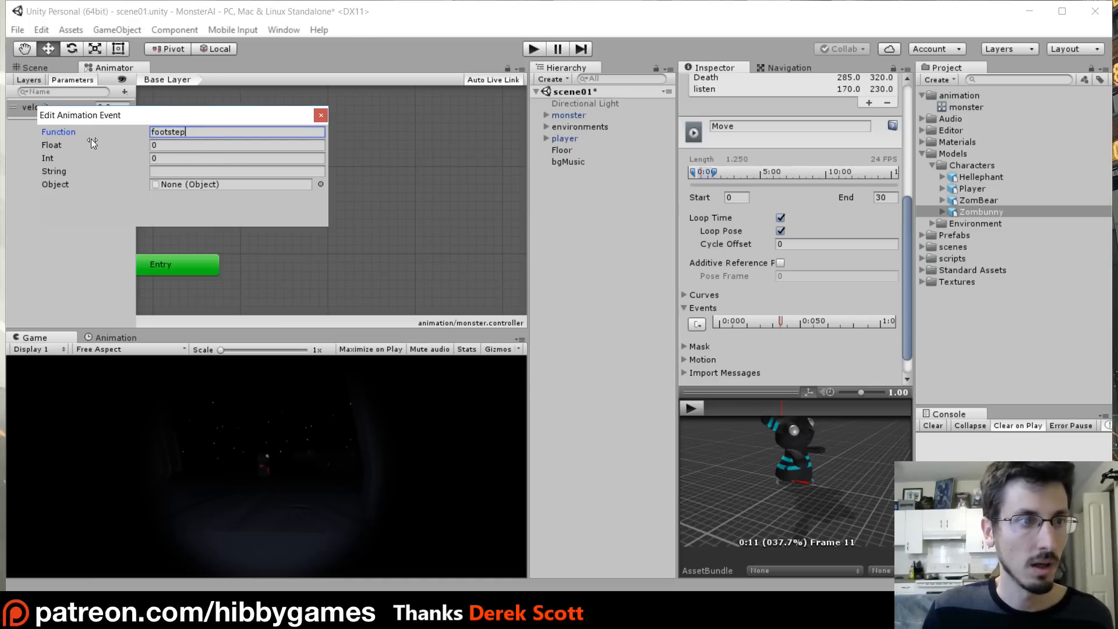
pyautogui.click(320, 116)
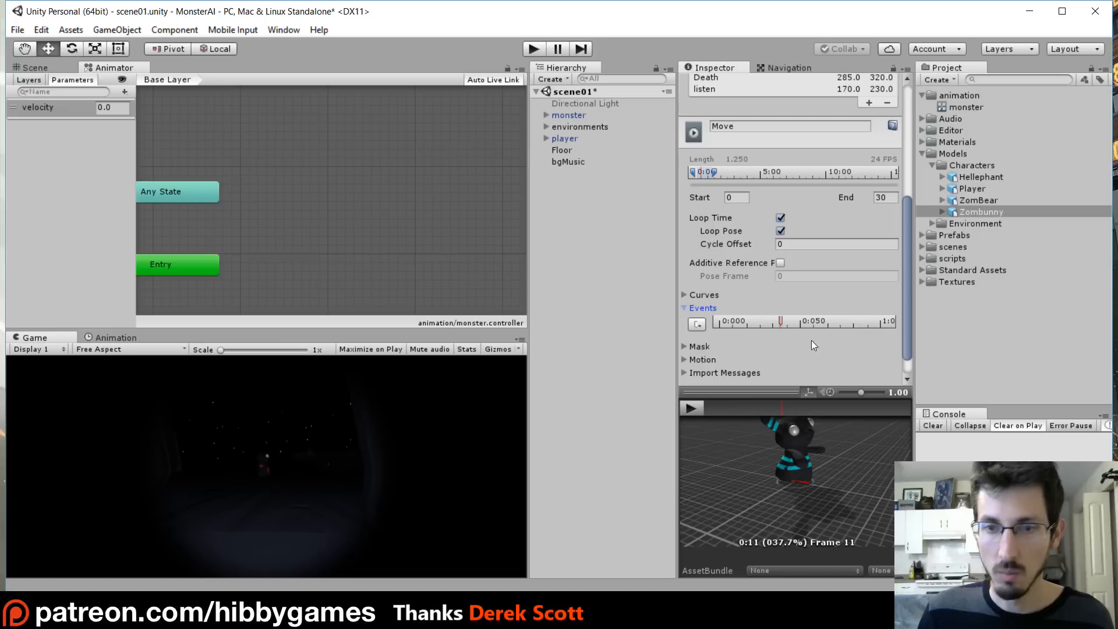
# - Add a second footstep event at frame 26 of the Move clip with Int 1, then apply the import settings
pyautogui.moveTo(781, 410); pyautogui.dragTo(885, 413)
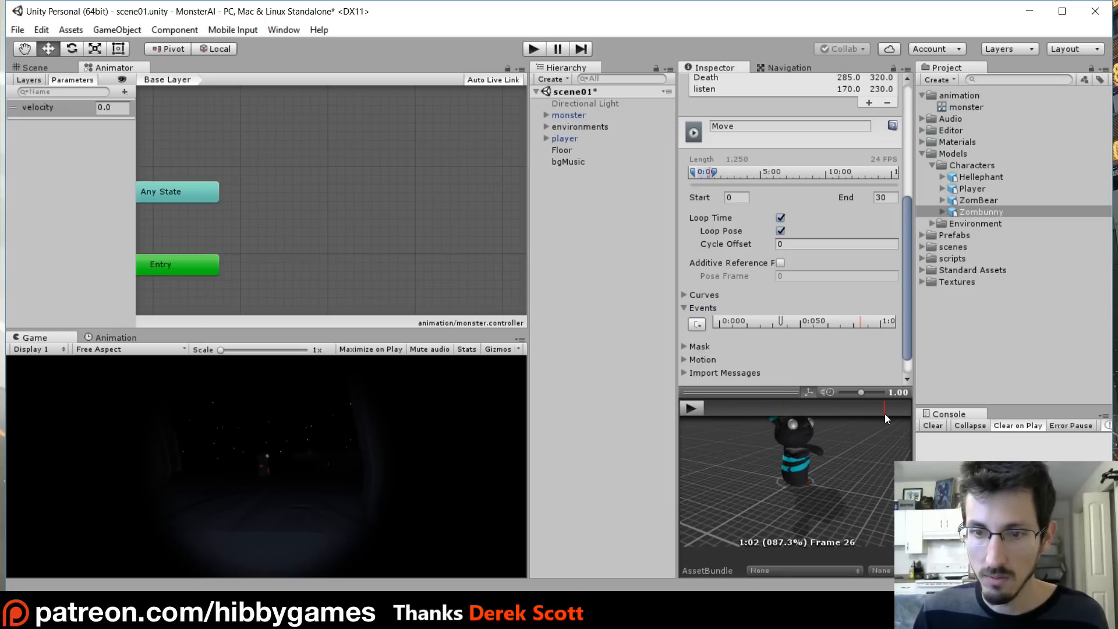
pyautogui.click(696, 324)
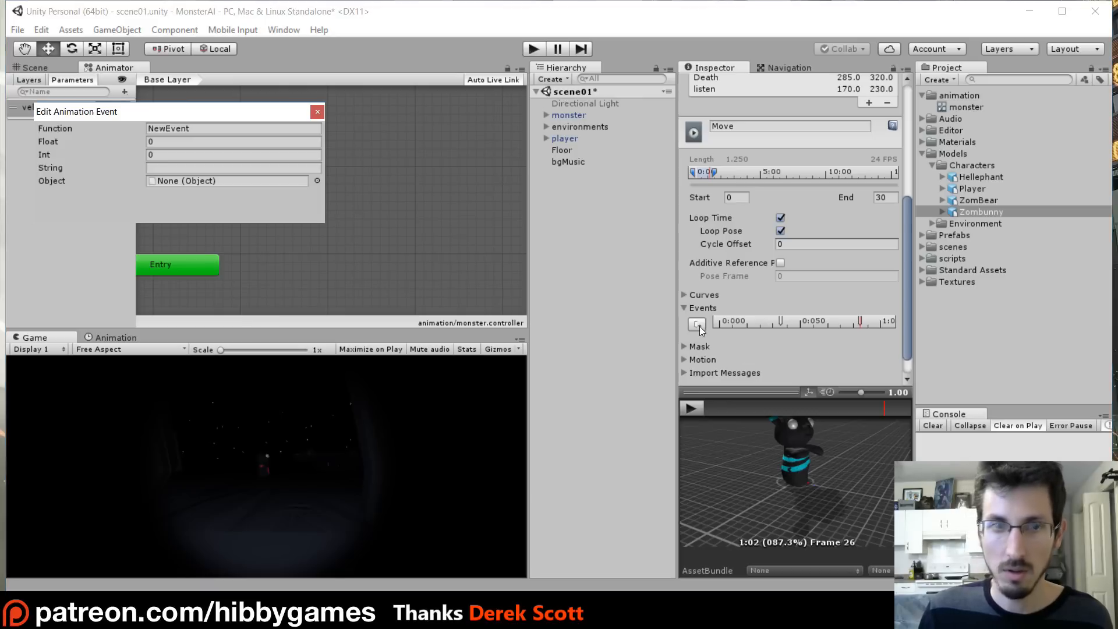
pyautogui.click(212, 128)
pyautogui.write('footstep')
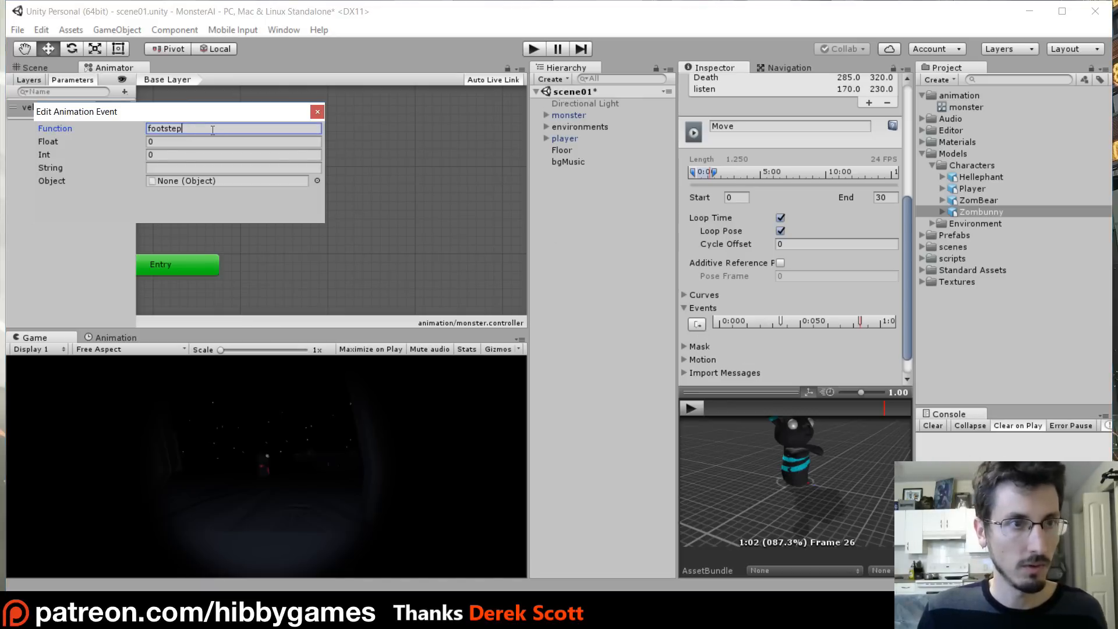
pyautogui.click(167, 155)
pyautogui.write('1')
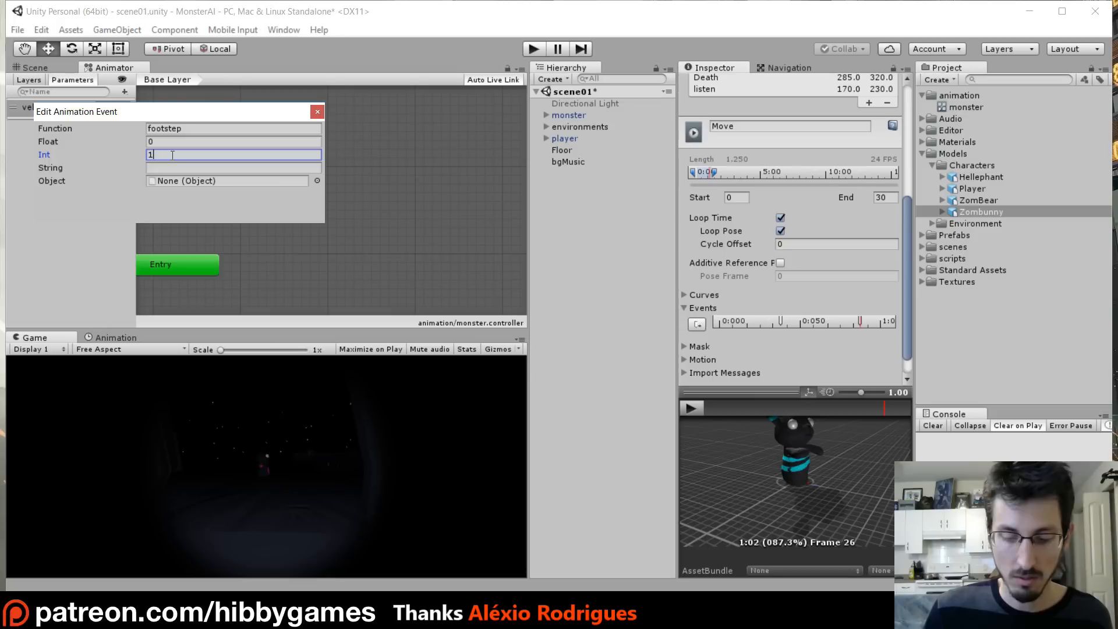
pyautogui.click(317, 112)
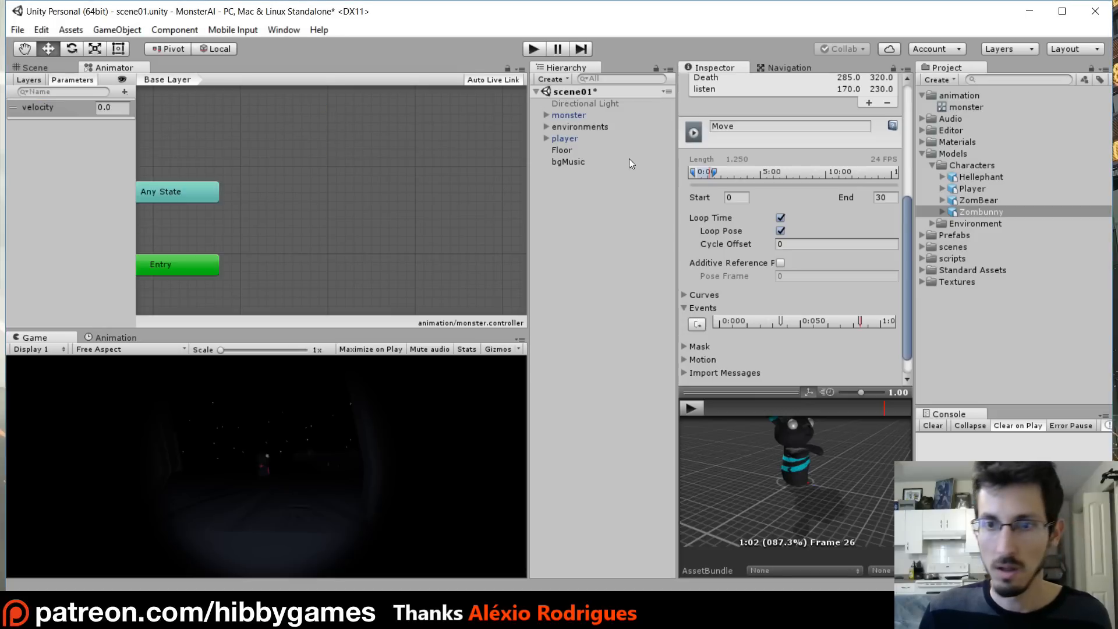
pyautogui.scroll(-2, 906, 245)
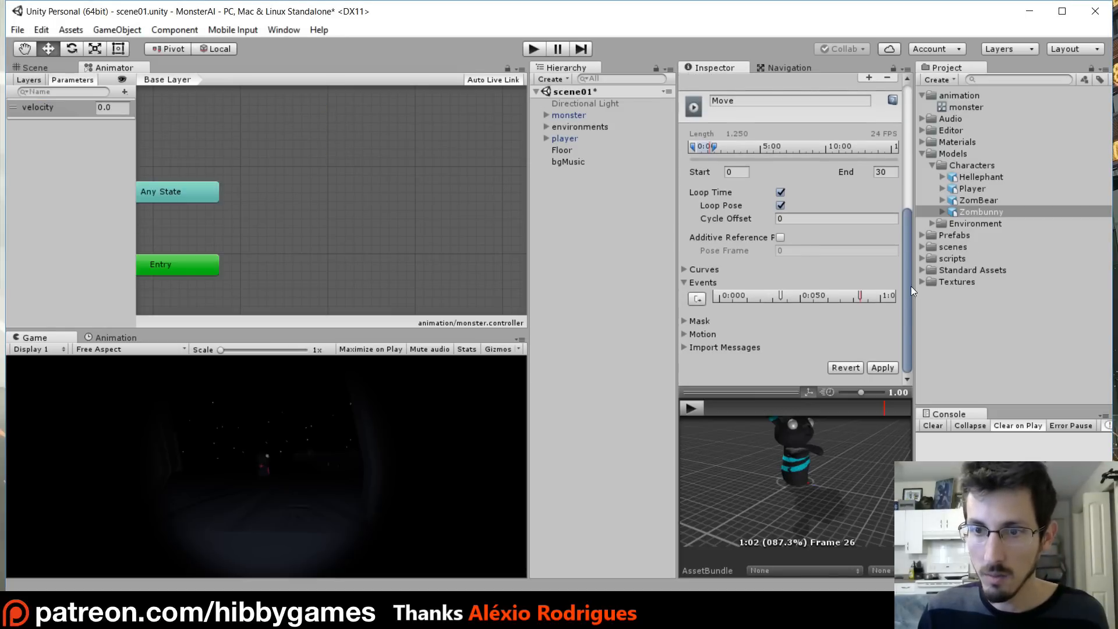
pyautogui.click(887, 365)
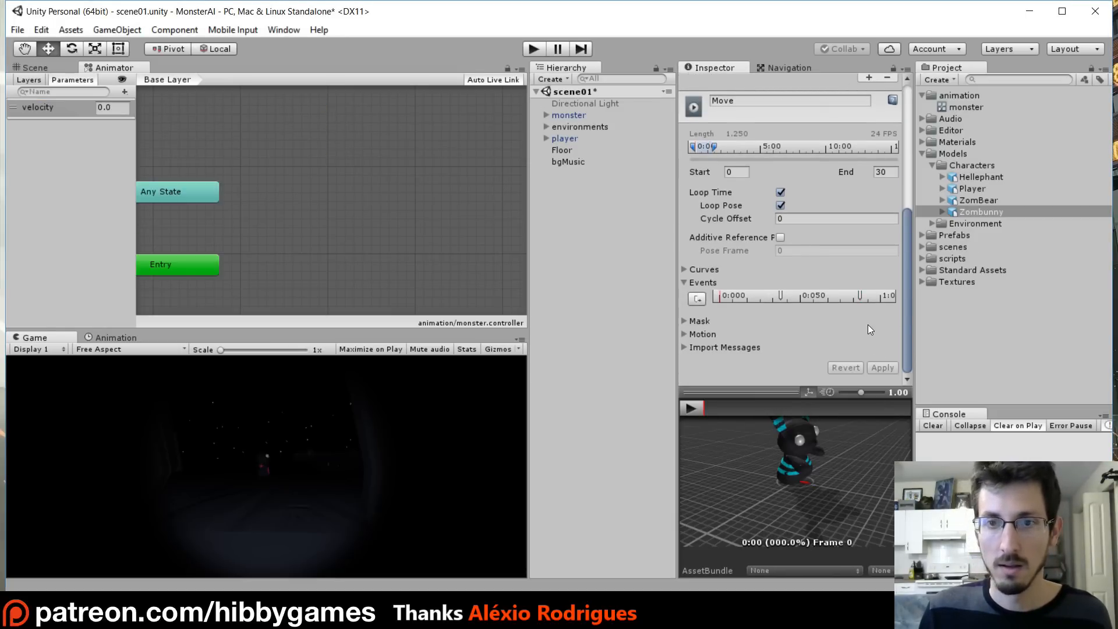
# - Expand the Zombunny model and add its listen clip as a state in the monster animator controller
pyautogui.scroll(5, 864, 318)
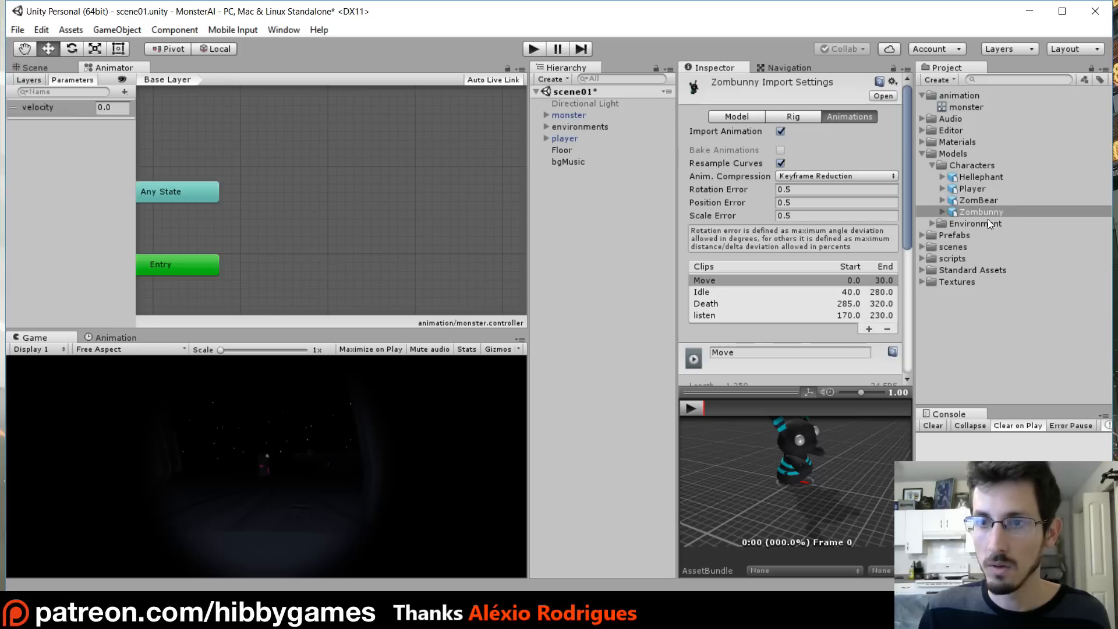
pyautogui.click(942, 211)
pyautogui.click(942, 211)
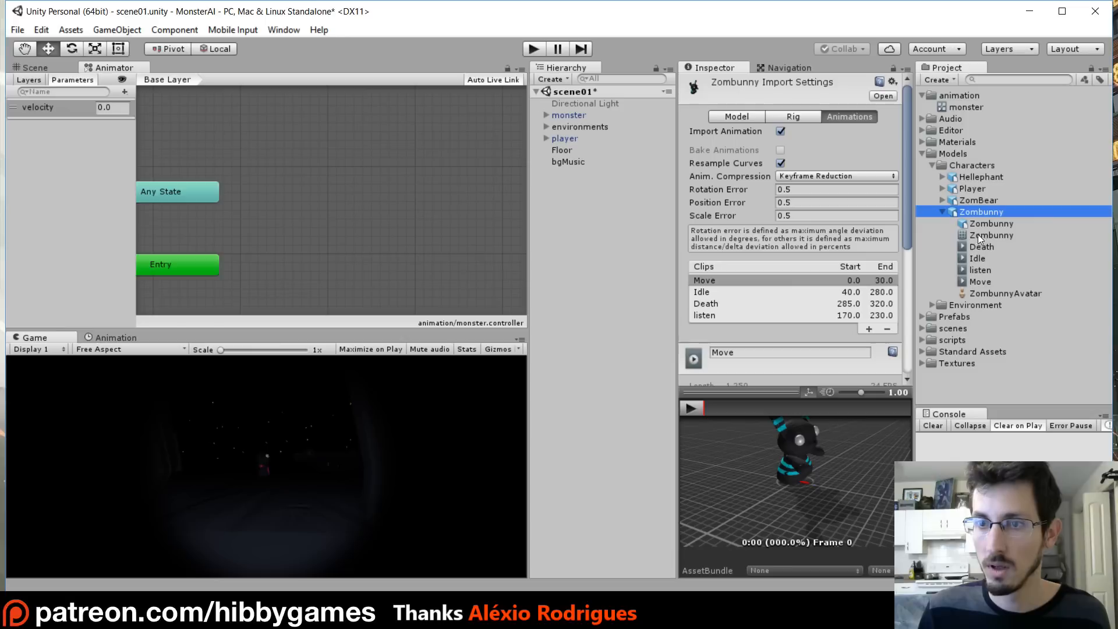
pyautogui.moveTo(983, 269); pyautogui.dragTo(326, 142)
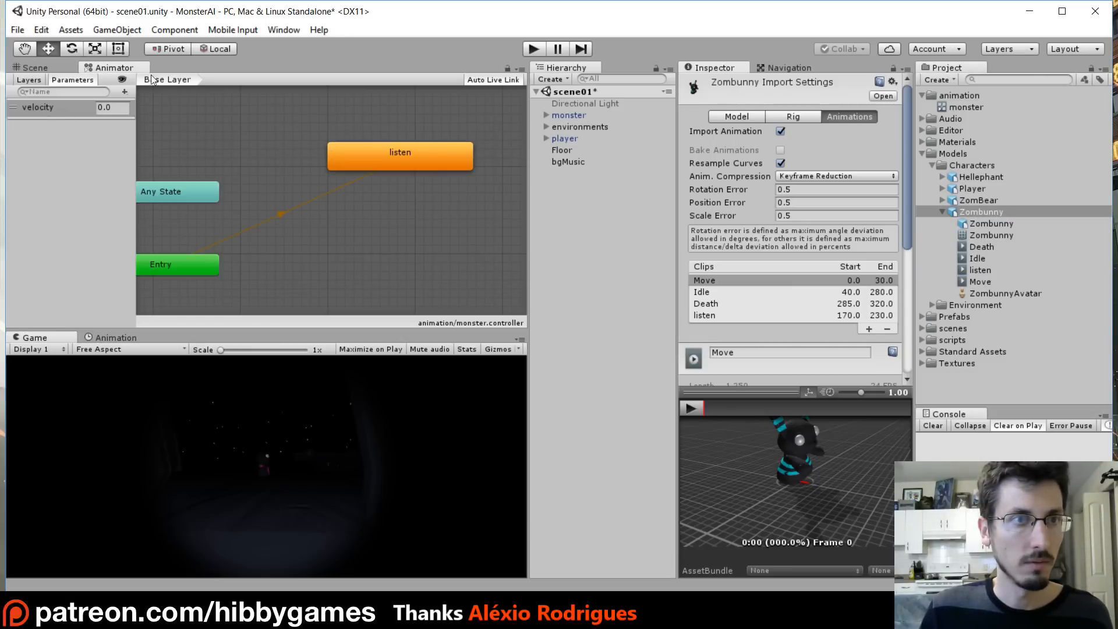
# - Select the monster object and reposition the listen state in the animator graph
pyautogui.click(553, 116)
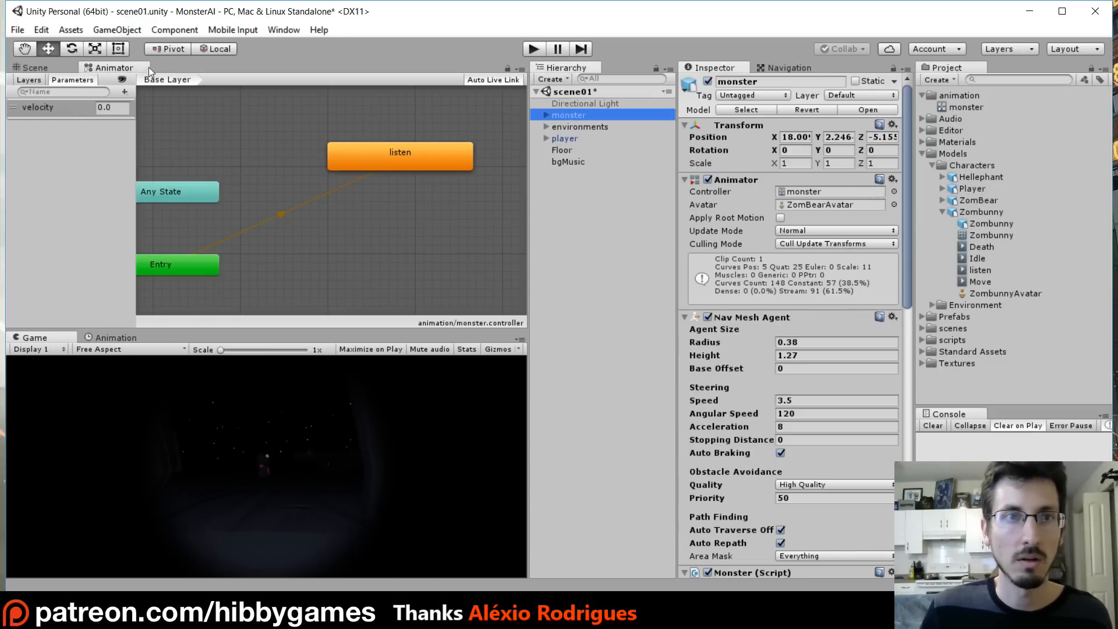
pyautogui.moveTo(425, 149); pyautogui.dragTo(385, 161)
pyautogui.rightClick(373, 155)
pyautogui.click(343, 152)
pyautogui.rightClick(382, 159)
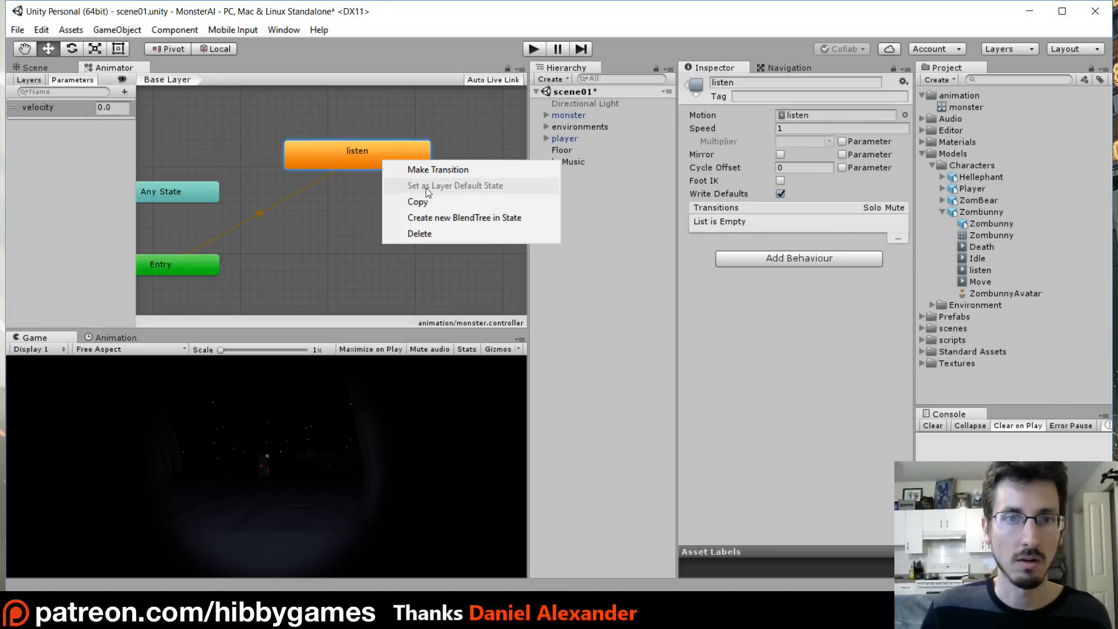
pyautogui.click(334, 154)
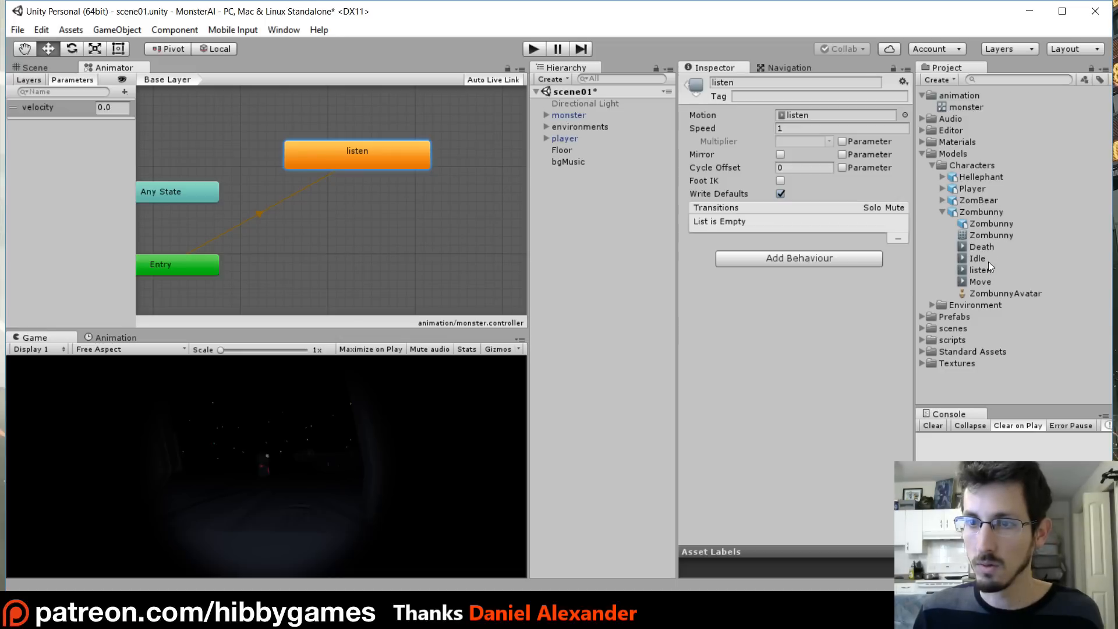
# - Add a Move state from the Move clip and set the listen state as the layer default state
pyautogui.moveTo(344, 229); pyautogui.dragTo(345, 227)
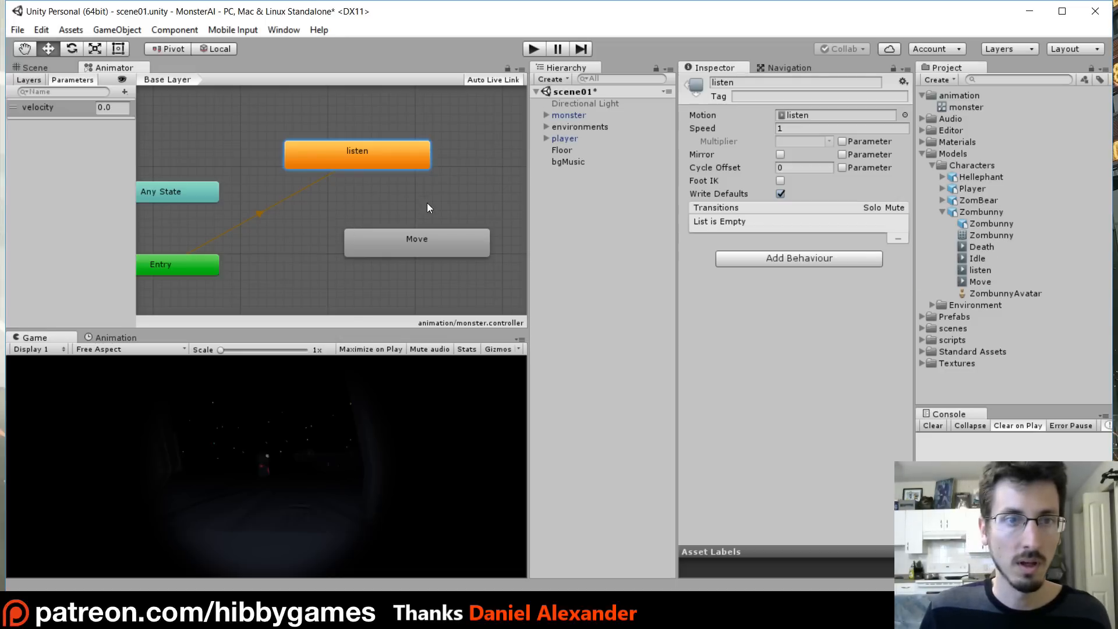
pyautogui.rightClick(396, 238)
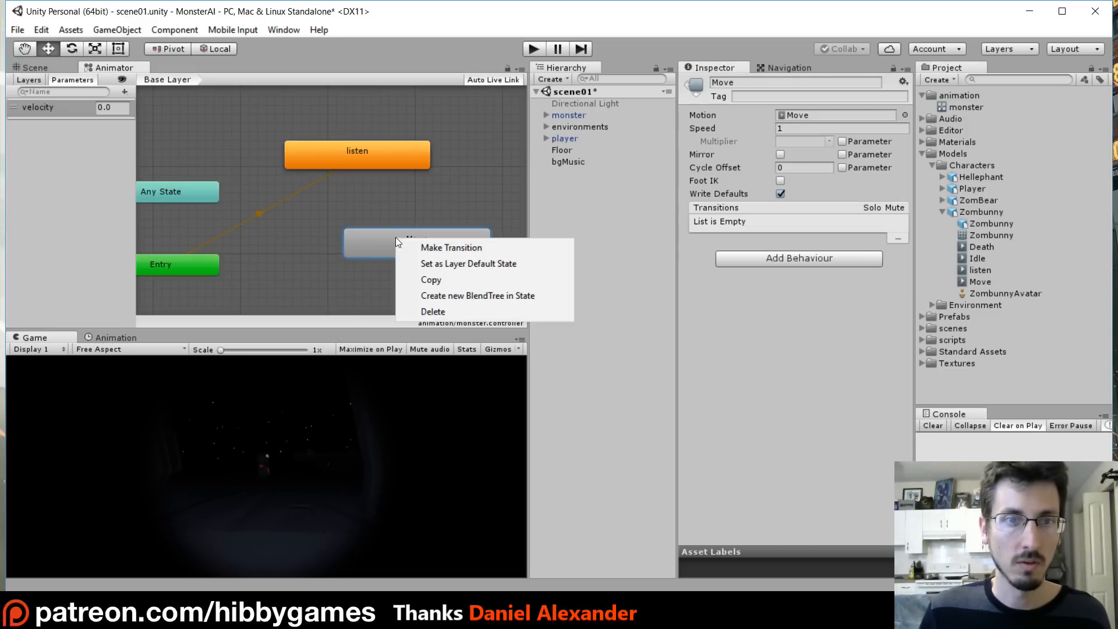
pyautogui.click(481, 268)
pyautogui.rightClick(344, 159)
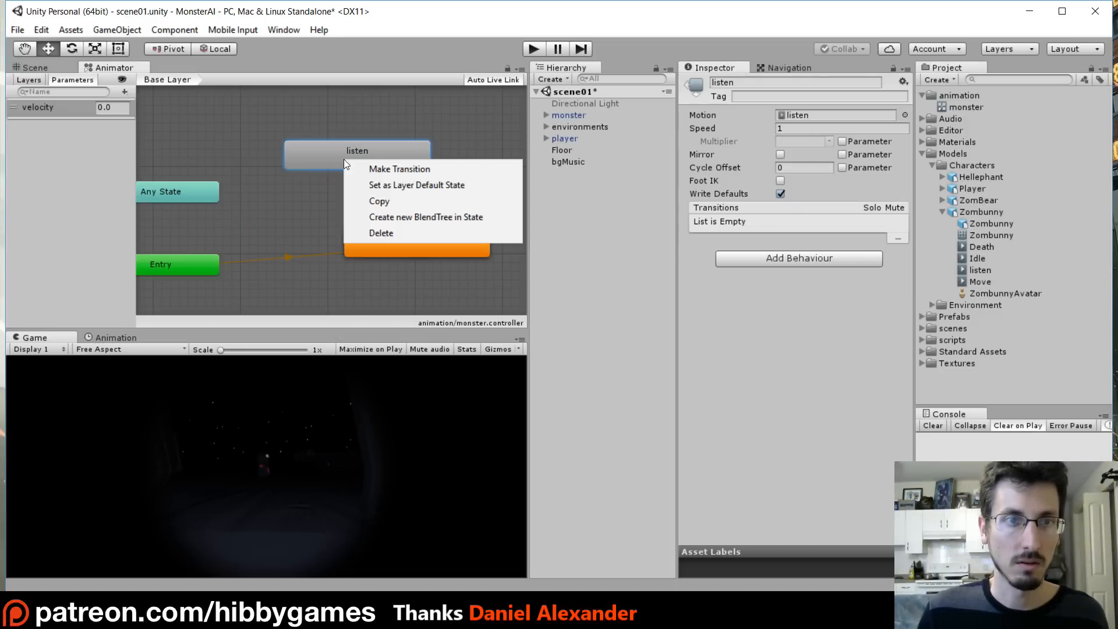
pyautogui.click(452, 186)
pyautogui.click(397, 237)
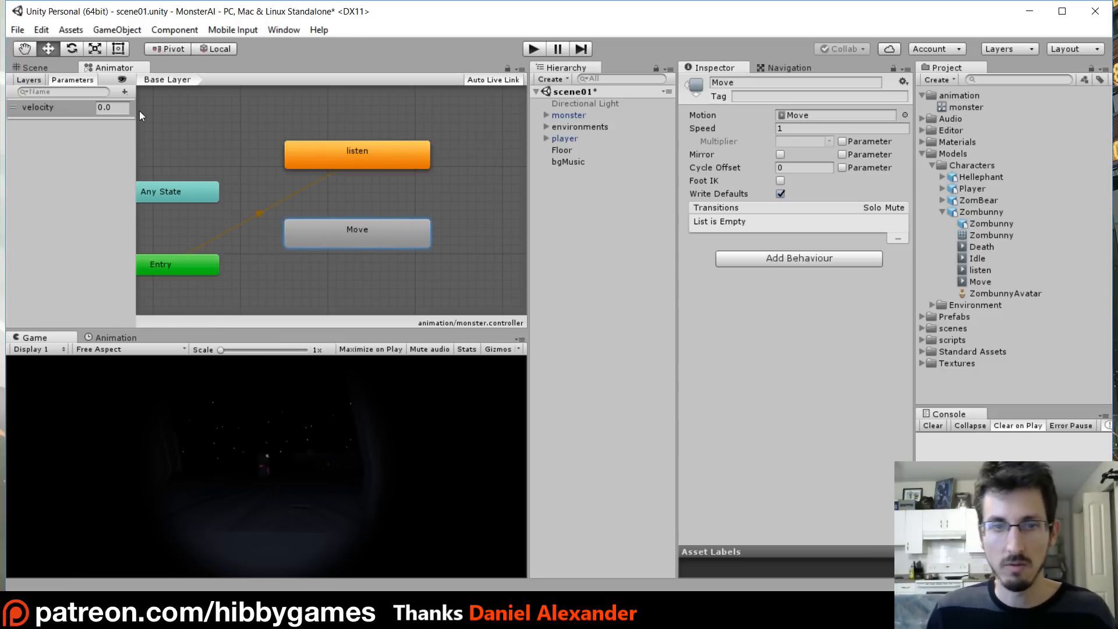
# - Create a transition from listen to Move without exit time, conditioned on velocity Greater than 0.2
pyautogui.rightClick(340, 152)
pyautogui.click(385, 162)
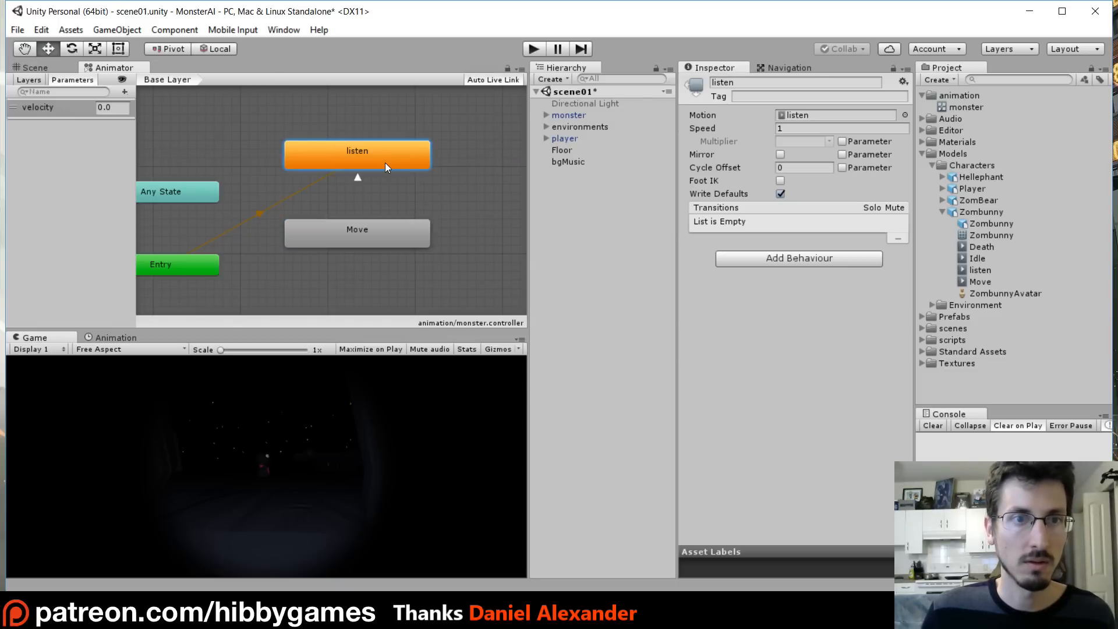
pyautogui.click(342, 233)
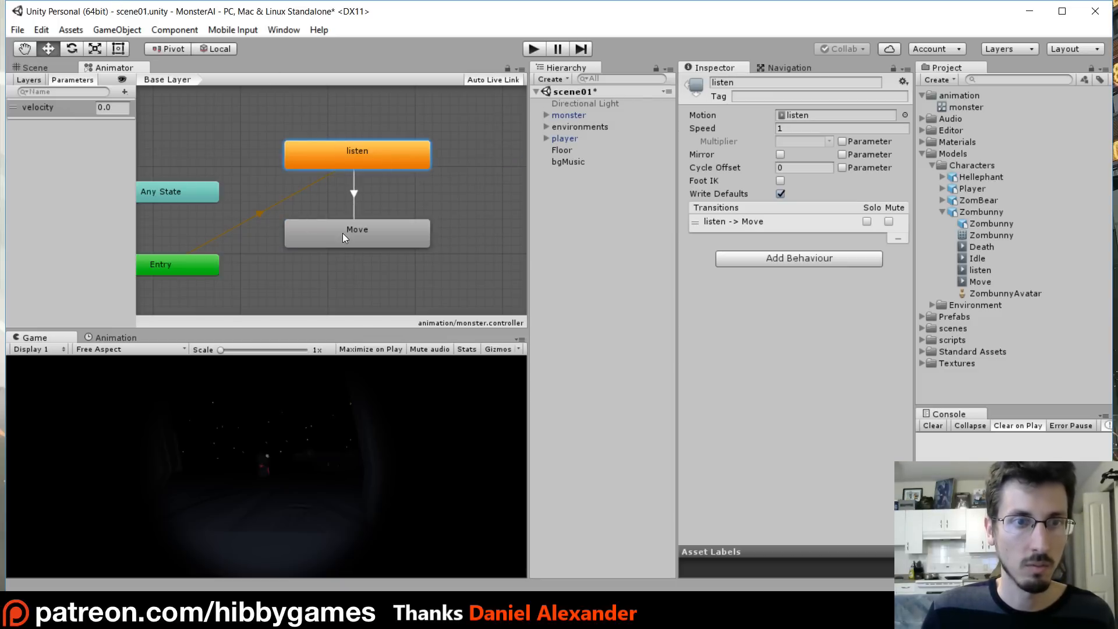
pyautogui.click(354, 194)
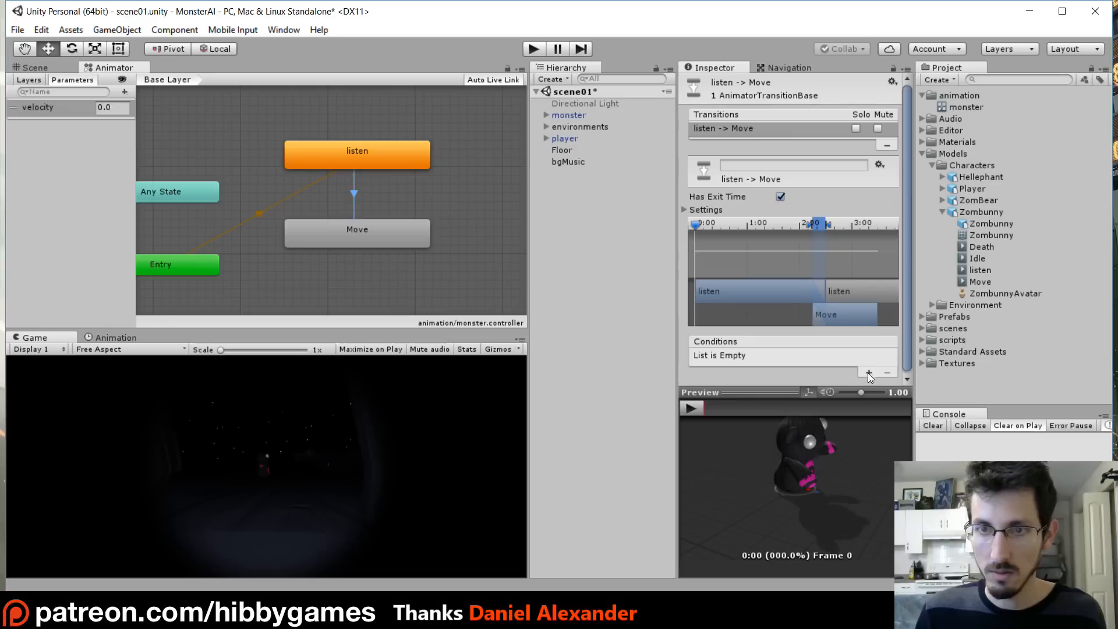
pyautogui.click(780, 196)
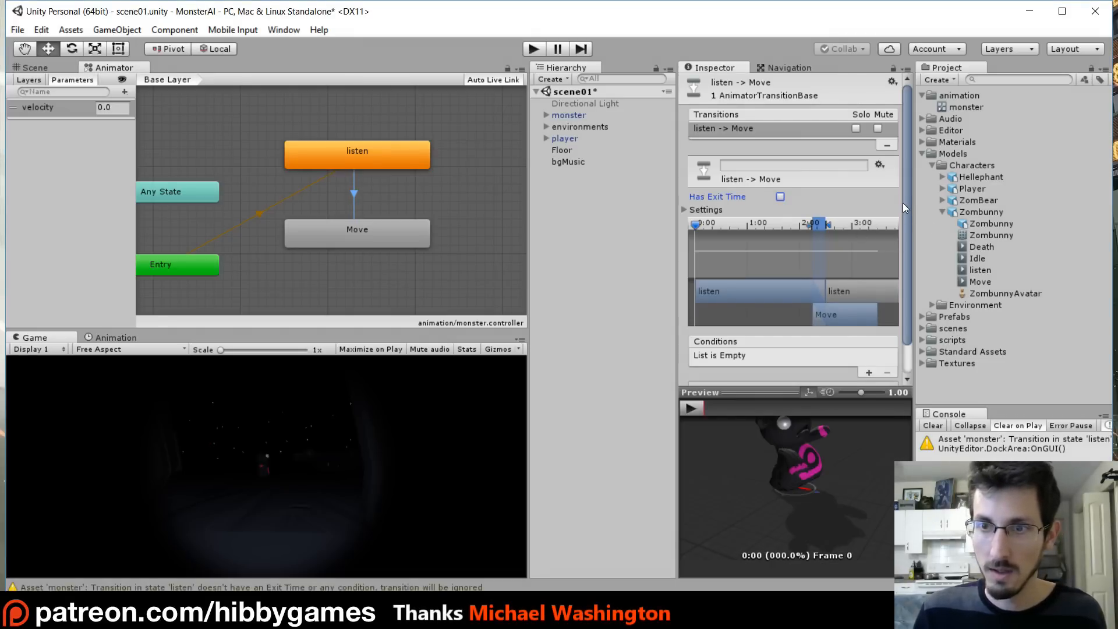
pyautogui.scroll(-3, 906, 230)
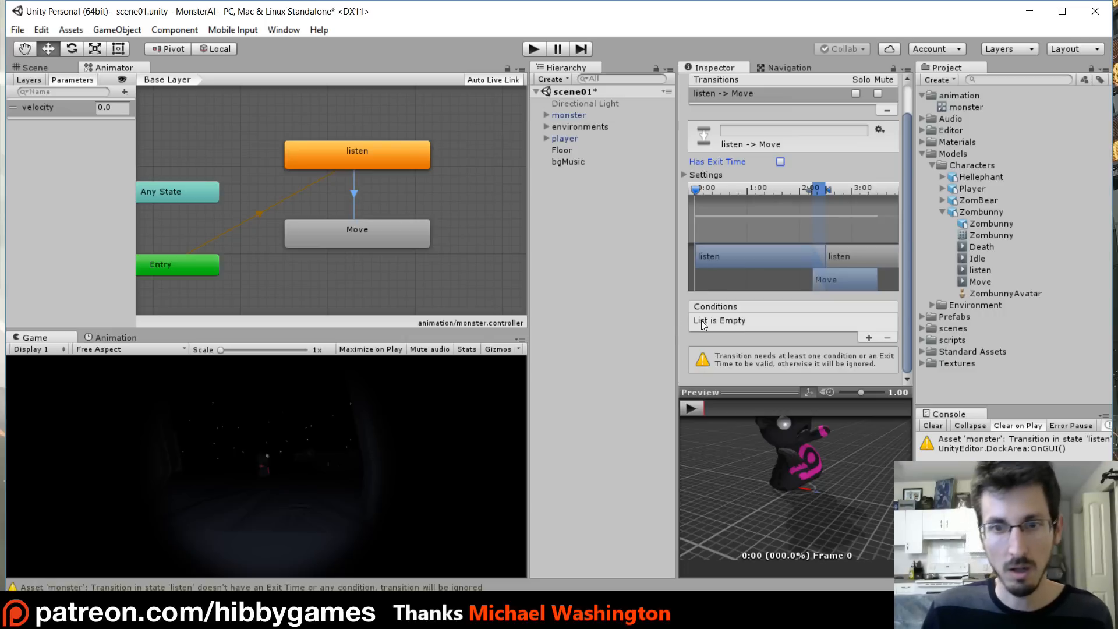
pyautogui.click(868, 337)
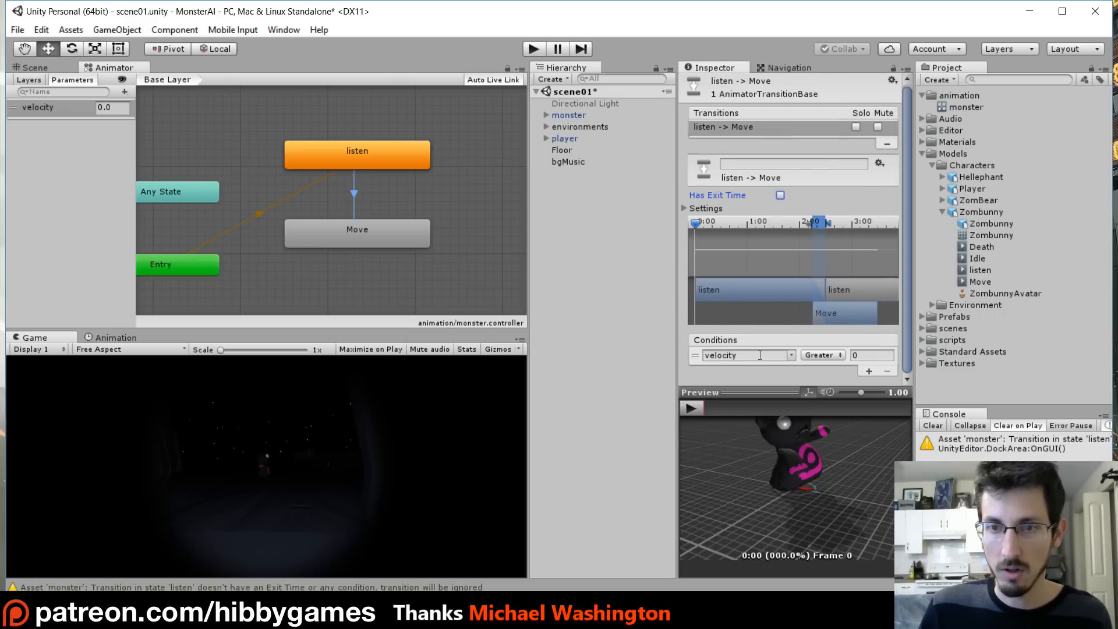
pyautogui.click(857, 355)
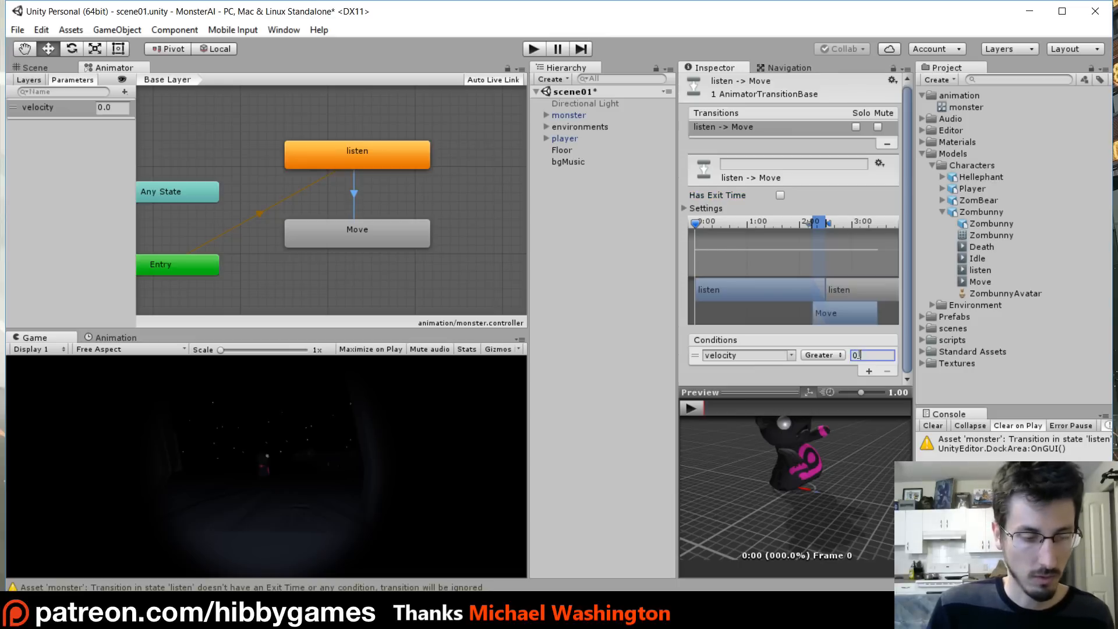
pyautogui.write('.2')
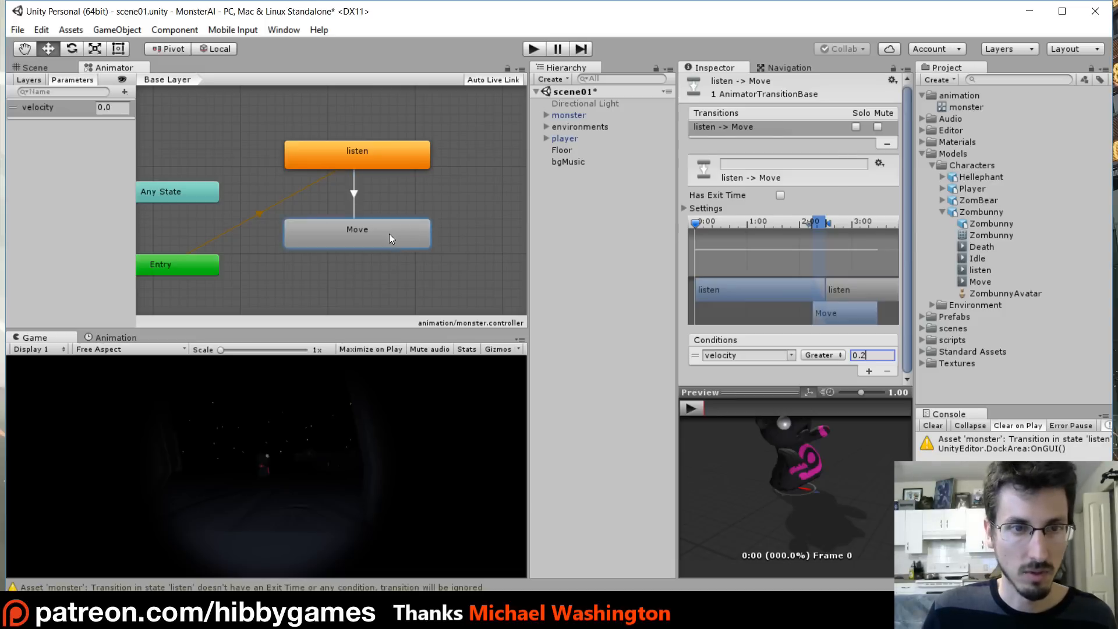
# - Create a transition from the Move state back to the listen state
pyautogui.rightClick(389, 233)
pyautogui.click(437, 242)
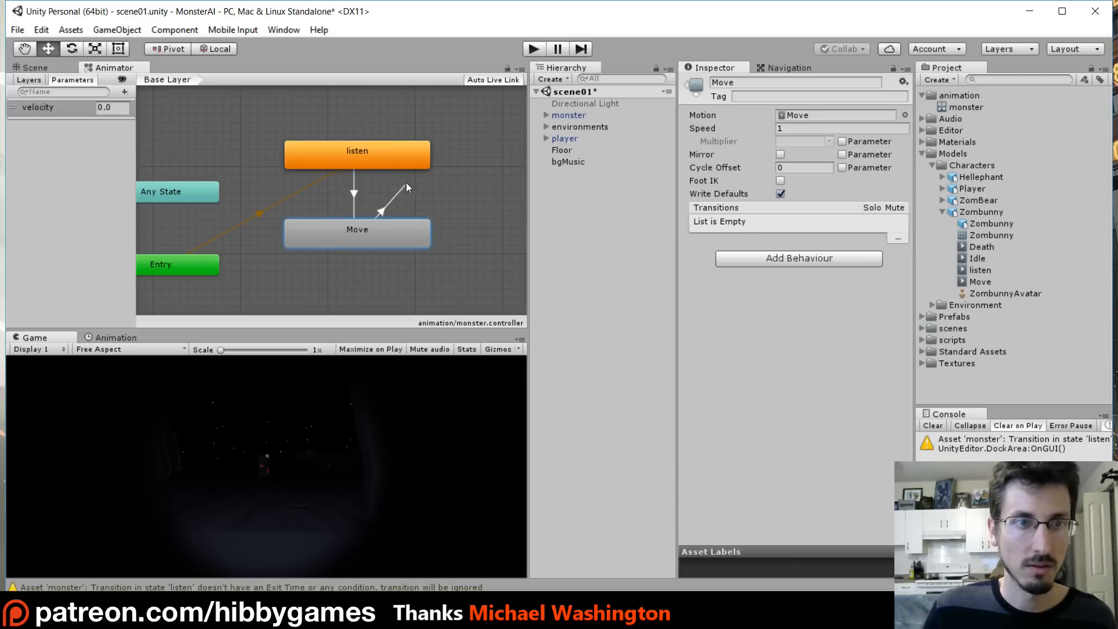
pyautogui.click(375, 149)
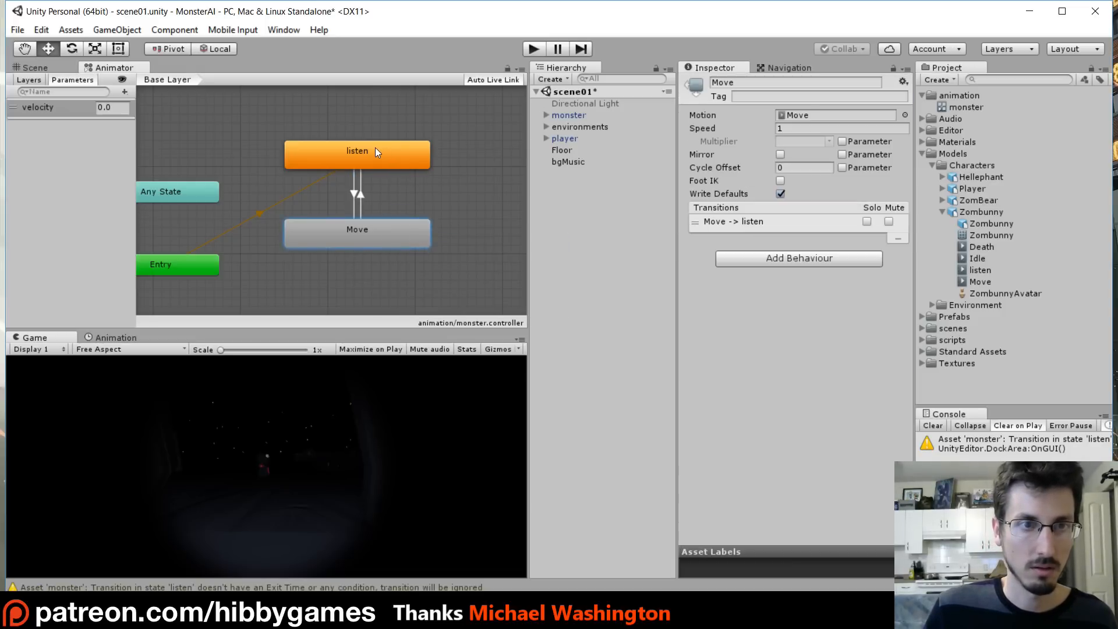
# - Configure the Move-to-listen transition without exit time, conditioned on velocity Less than 0.2
pyautogui.click(362, 192)
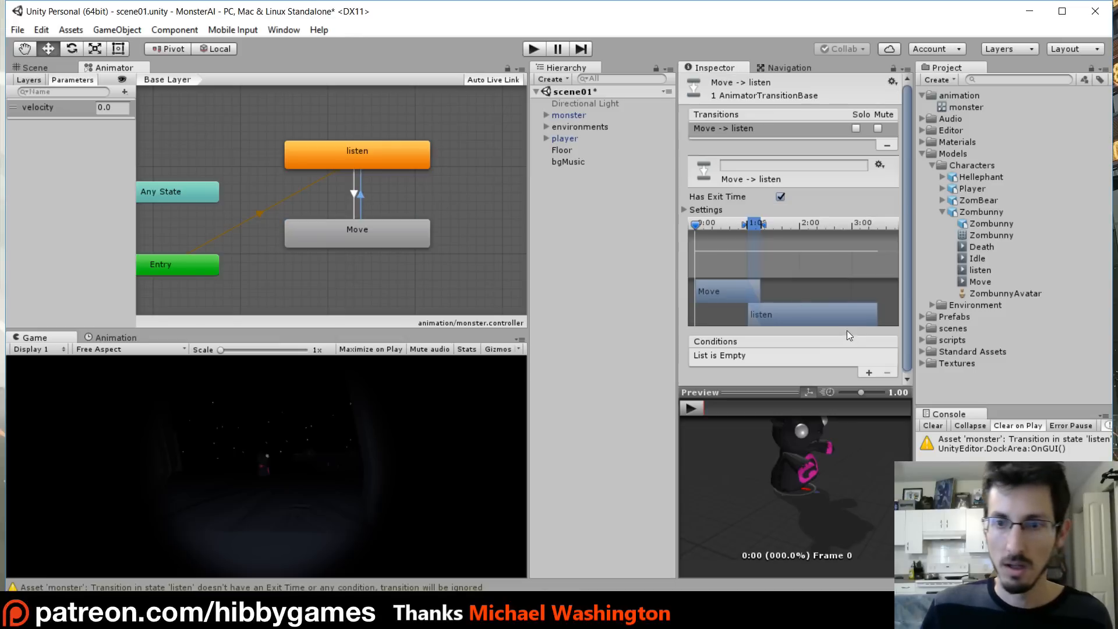
pyautogui.click(780, 196)
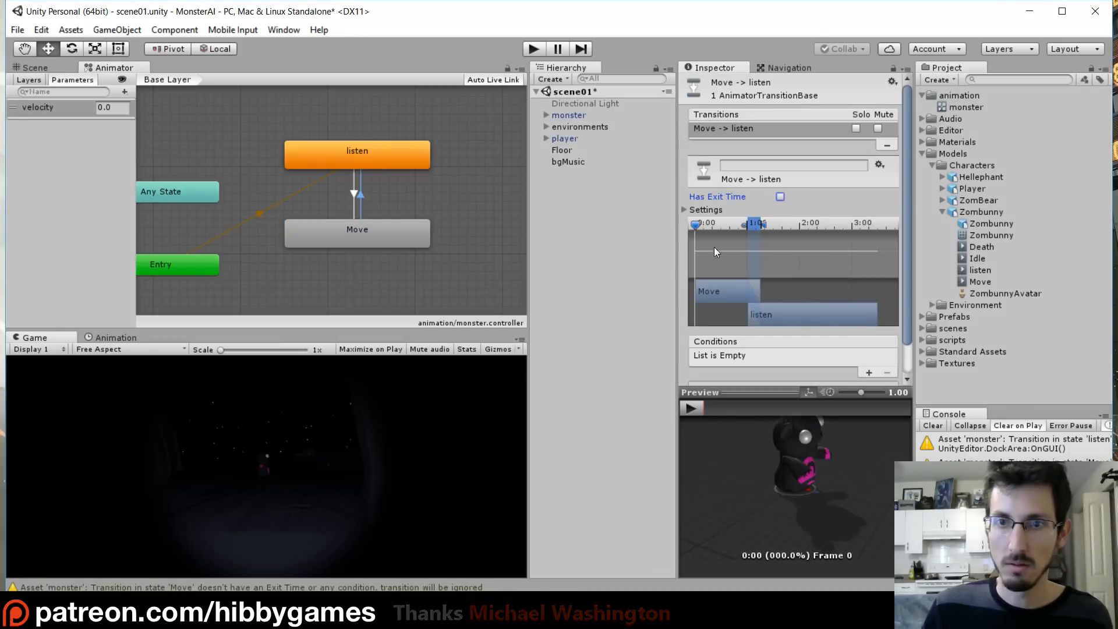
pyautogui.click(869, 372)
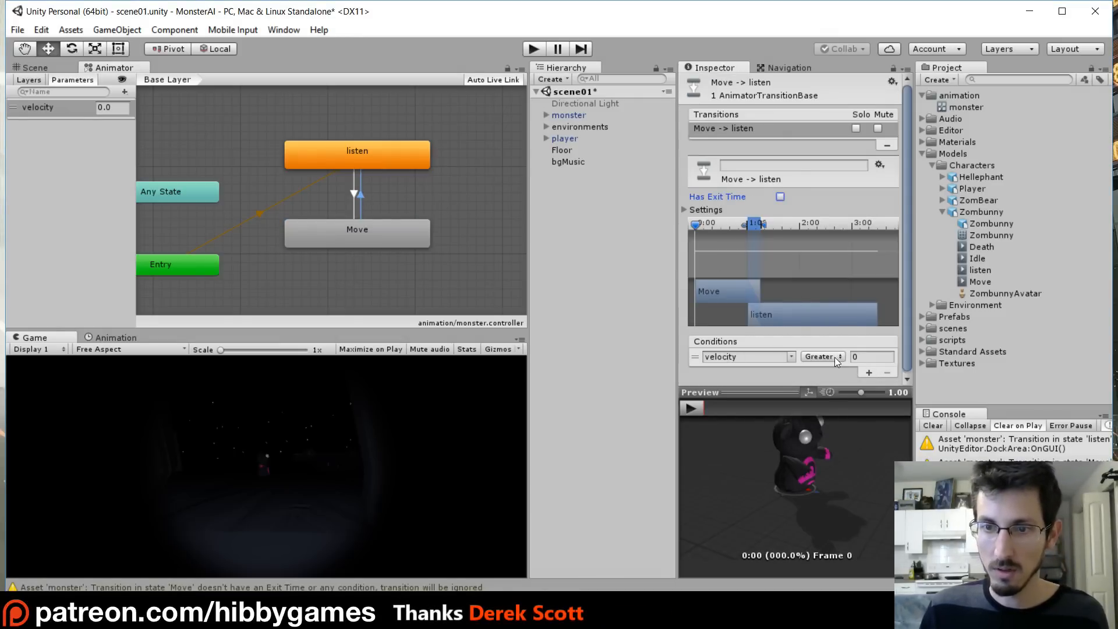
pyautogui.click(833, 357)
pyautogui.click(838, 385)
pyautogui.click(864, 357)
pyautogui.write('0.2')
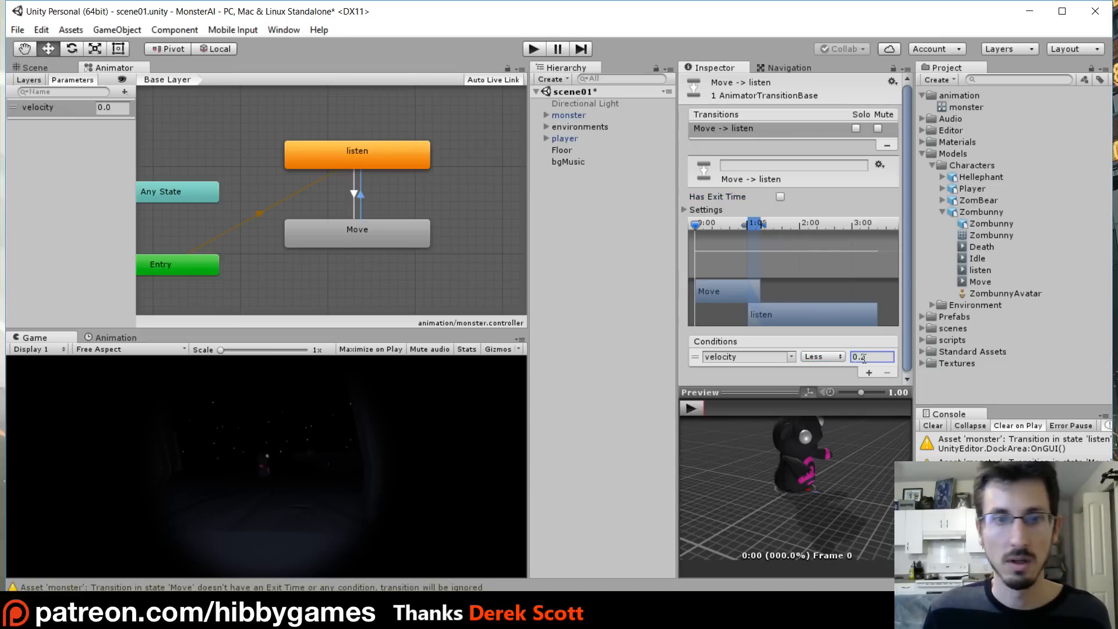
# - Focus the Scene view on the monster object and enter Play mode to test its animations
pyautogui.click(346, 159)
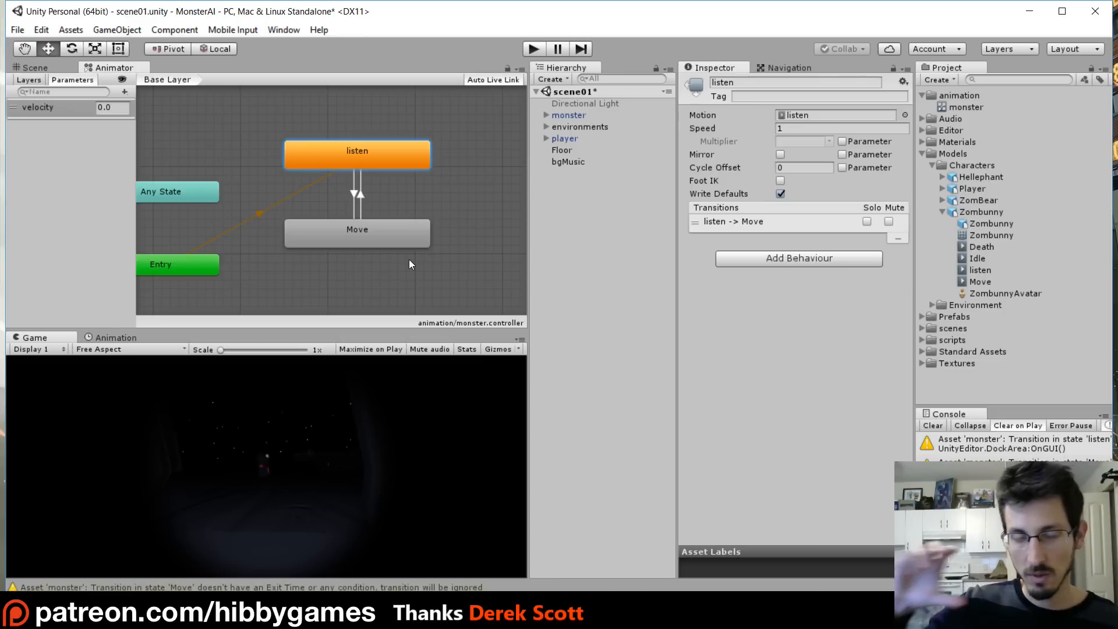
pyautogui.click(410, 197)
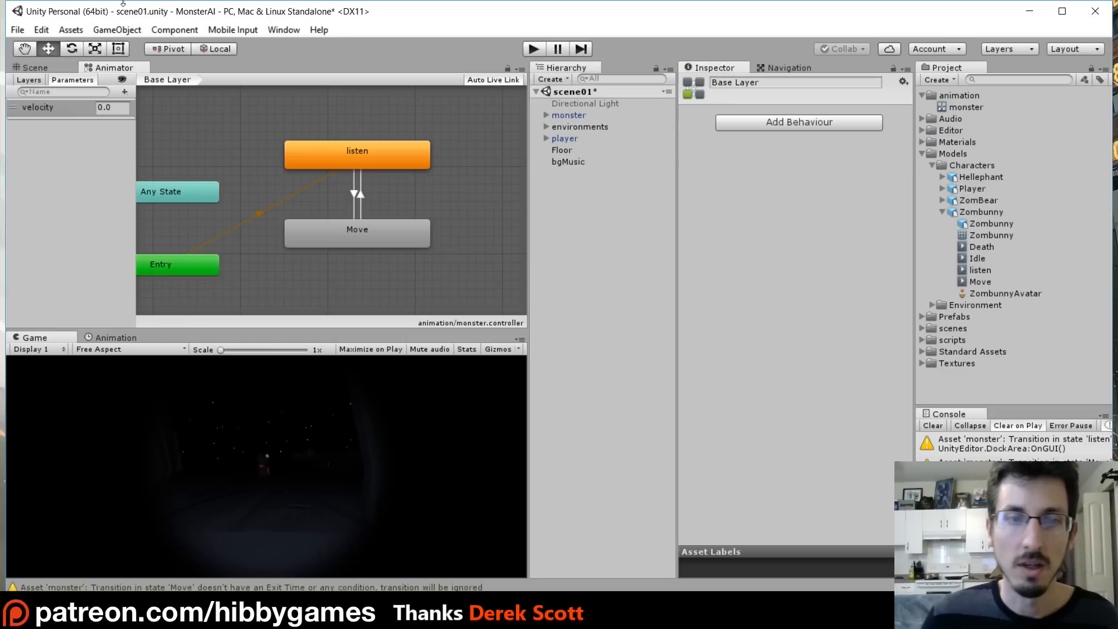
pyautogui.click(50, 66)
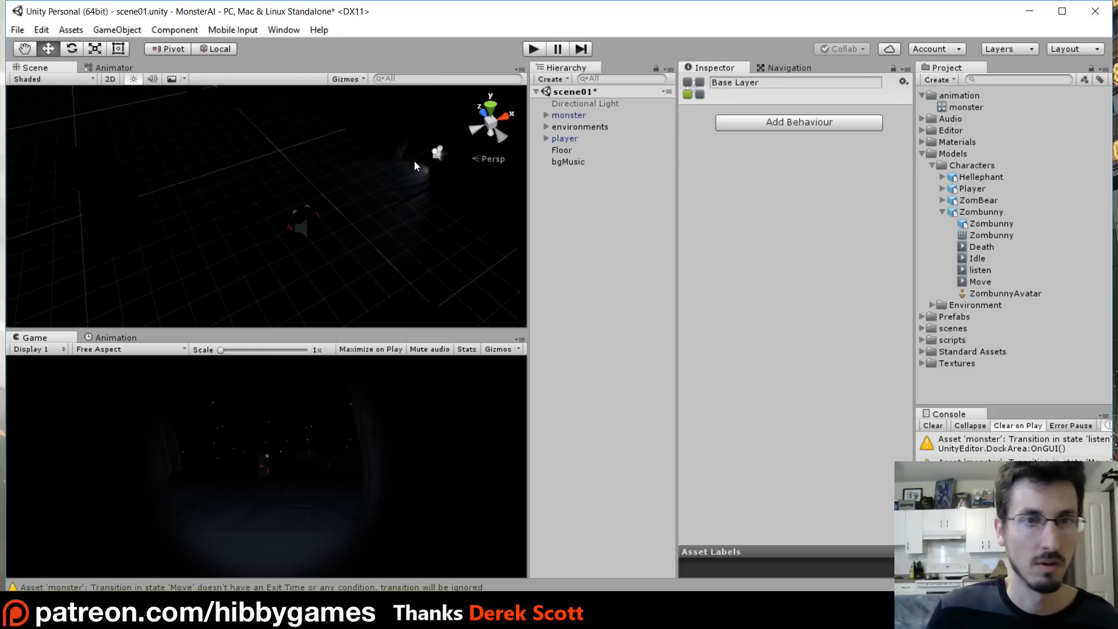
pyautogui.click(569, 115)
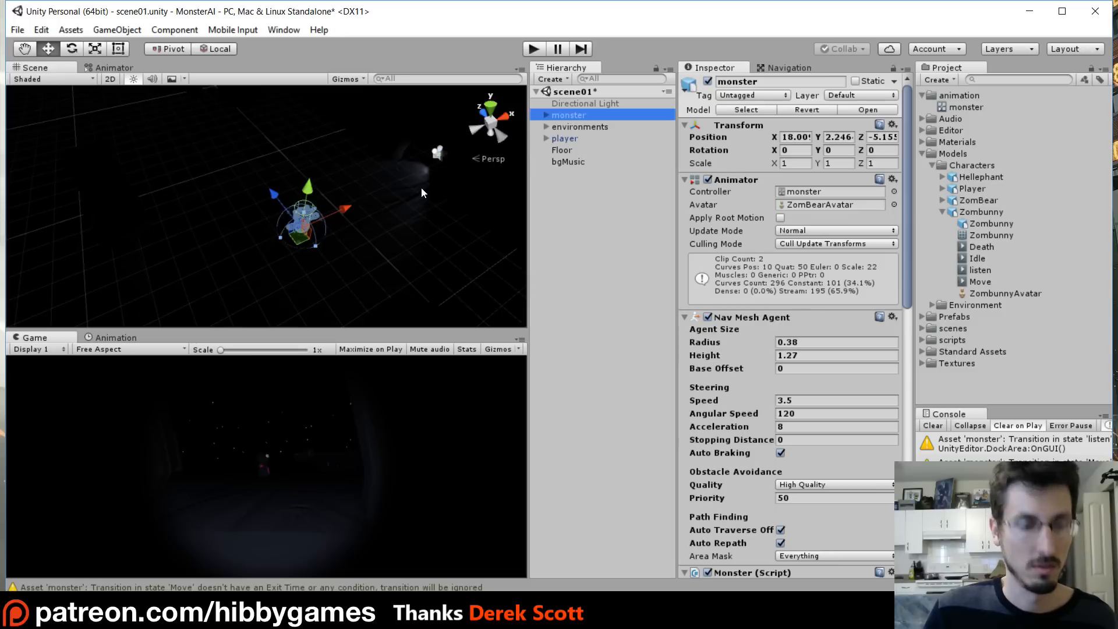
pyautogui.press('f')
pyautogui.click(535, 49)
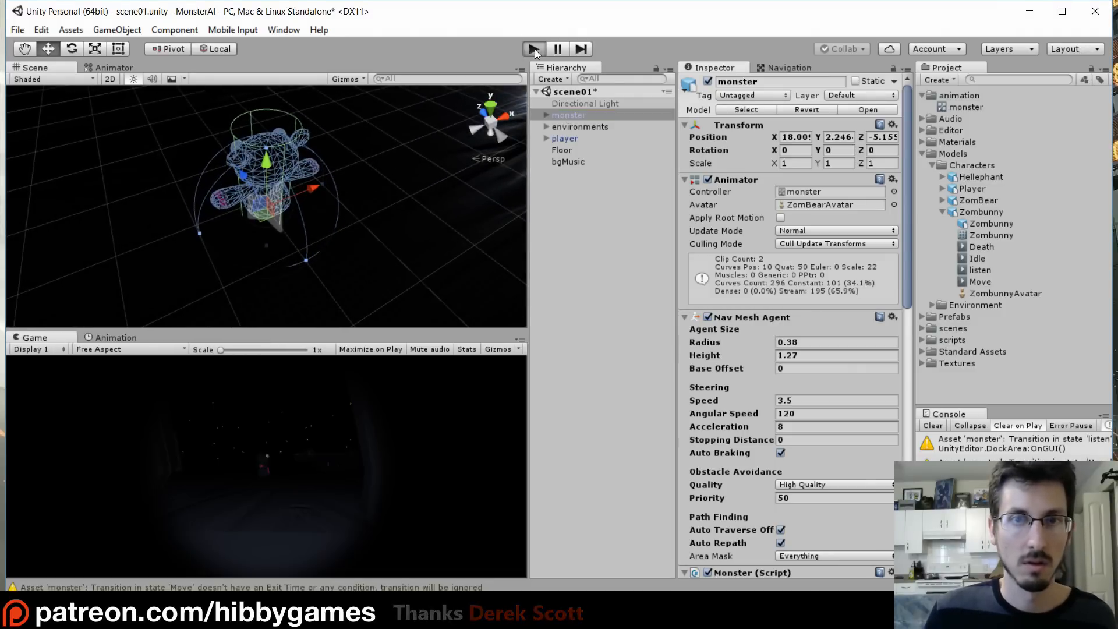